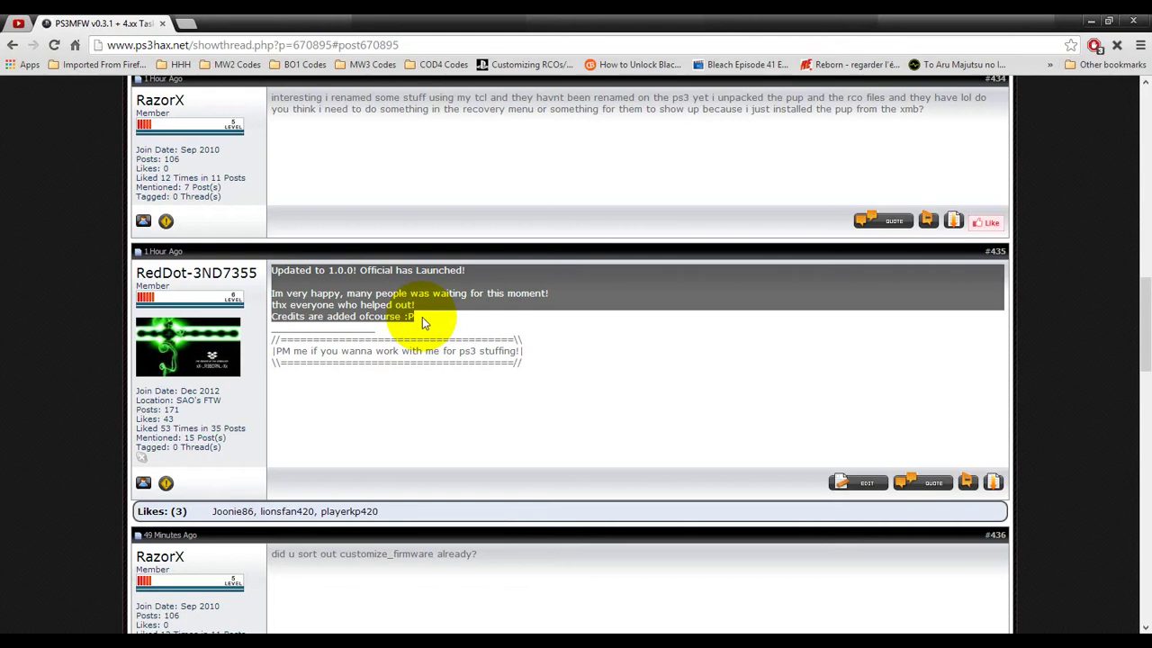
- Read the latest replies on the last page of the PS3MFW forum thread, including the customize_firmware feature questions
click(422, 317)
scroll(419, 326, down, 4)
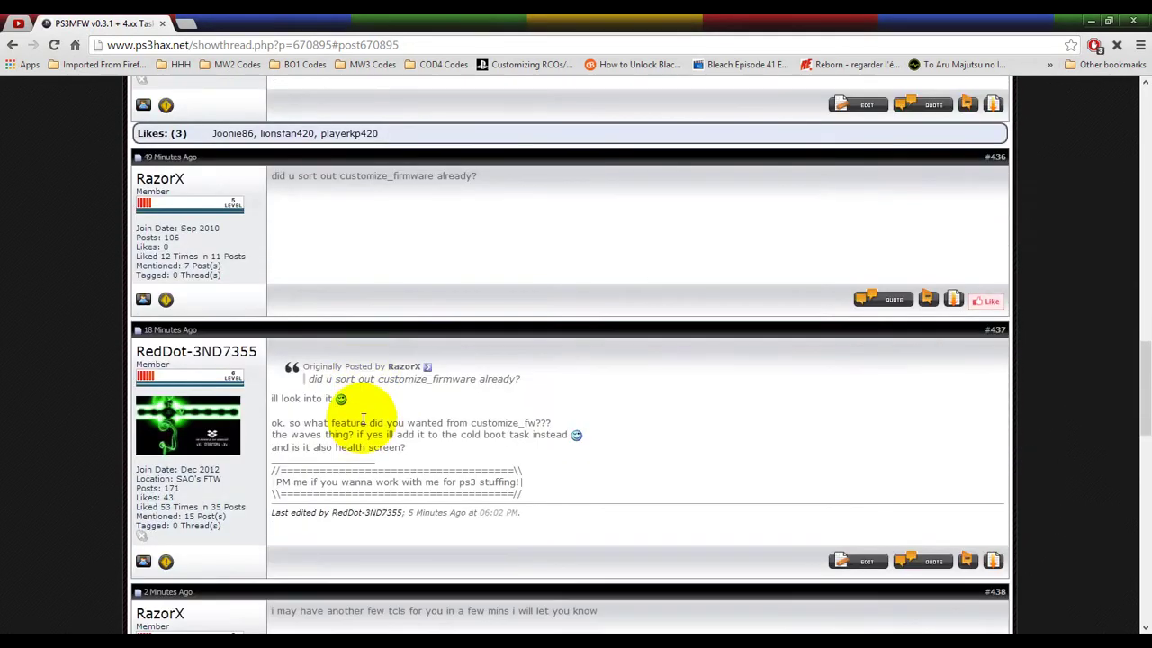
scroll(364, 421, down, 6)
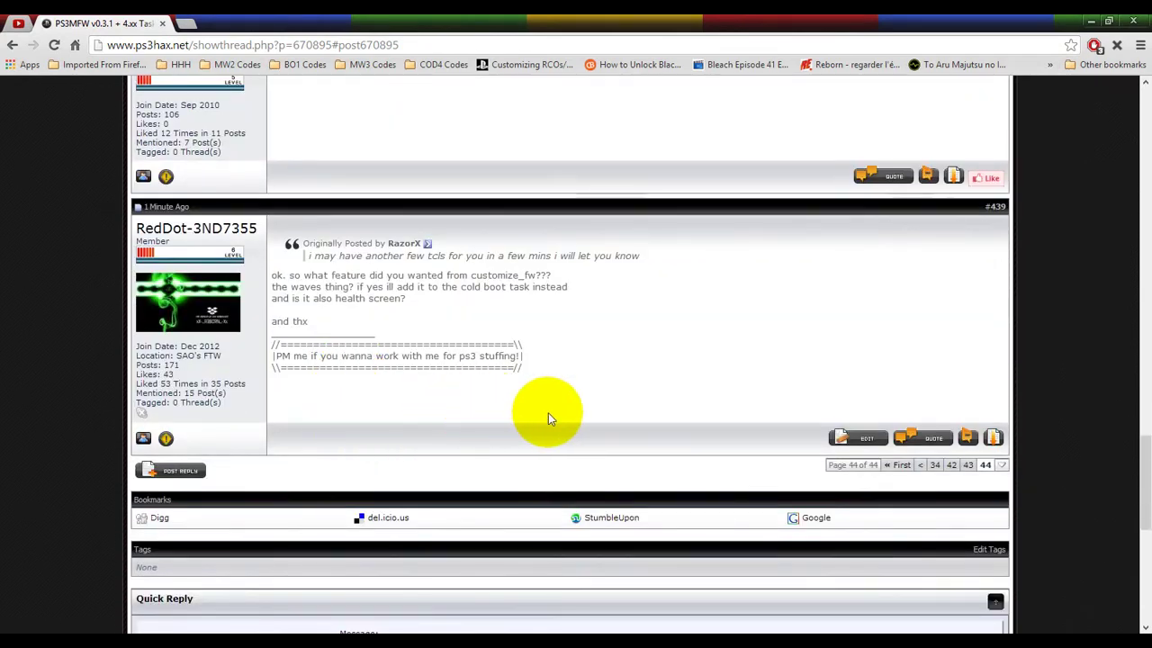
scroll(553, 412, up, 5)
scroll(562, 410, down, 3)
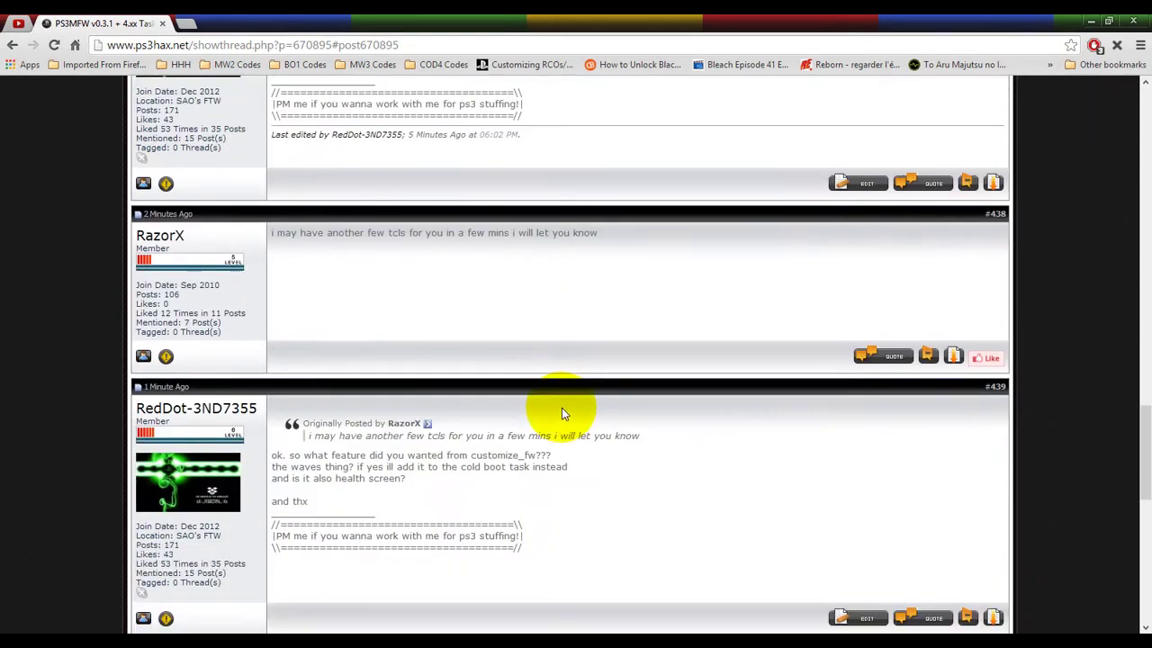
scroll(562, 412, down, 2)
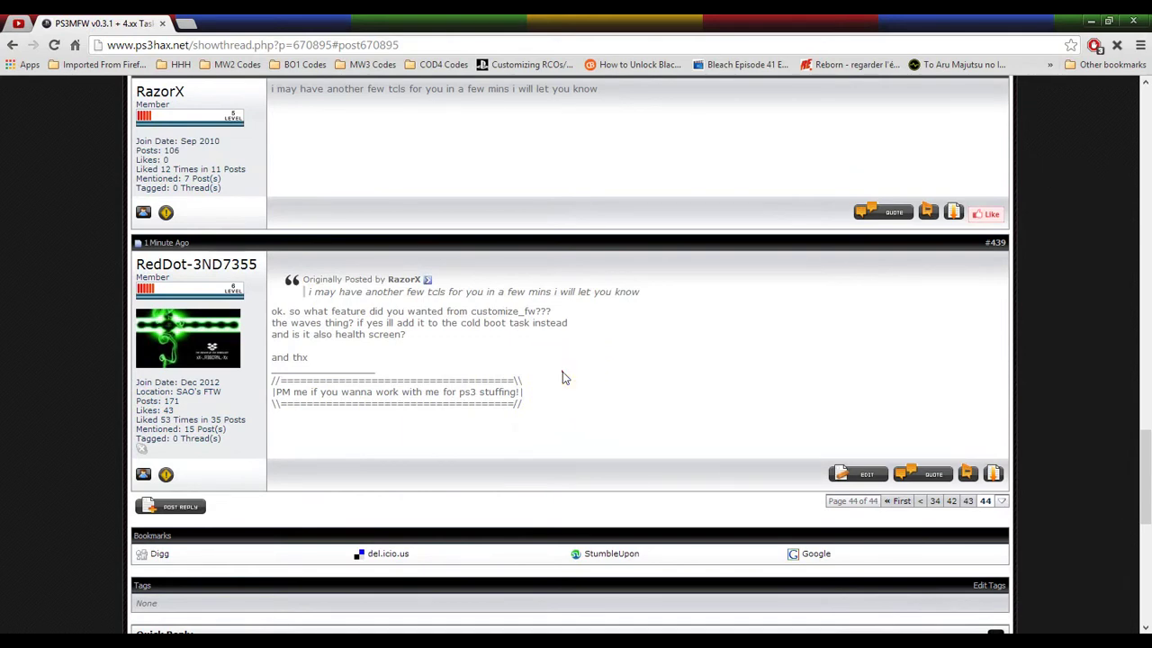
scroll(561, 355, up, 3)
scroll(531, 358, up, 2)
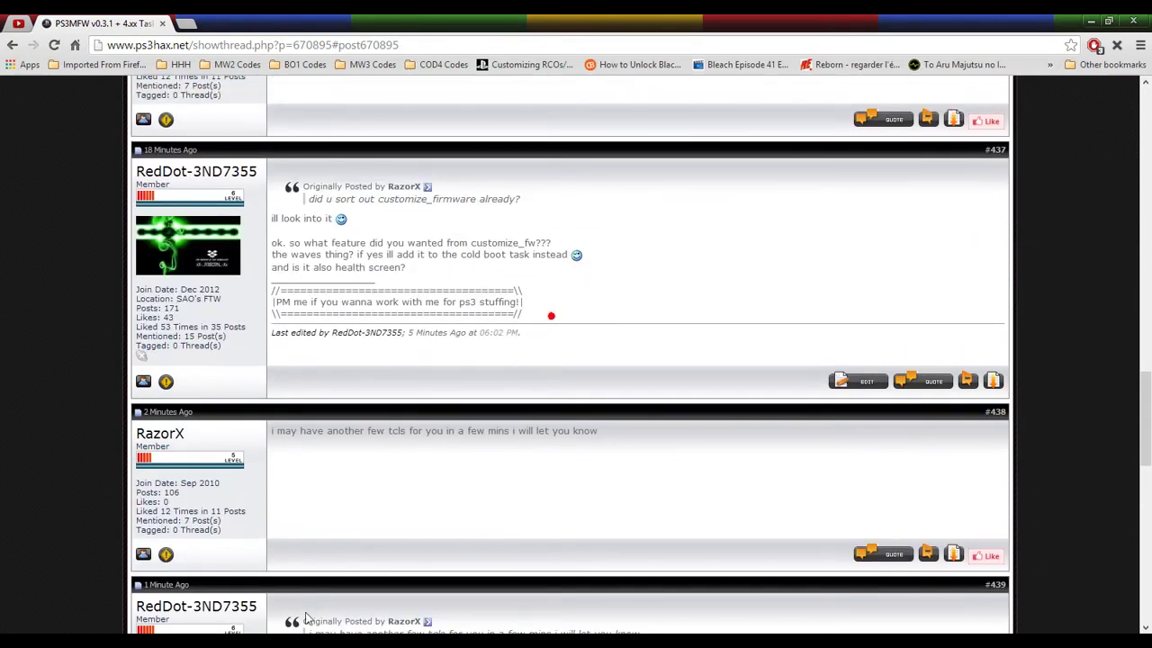
- Switch to customize_firmware.tcl in Notepad++ and maximize its window
key(alt+Tab)
scroll(663, 367, down, 2)
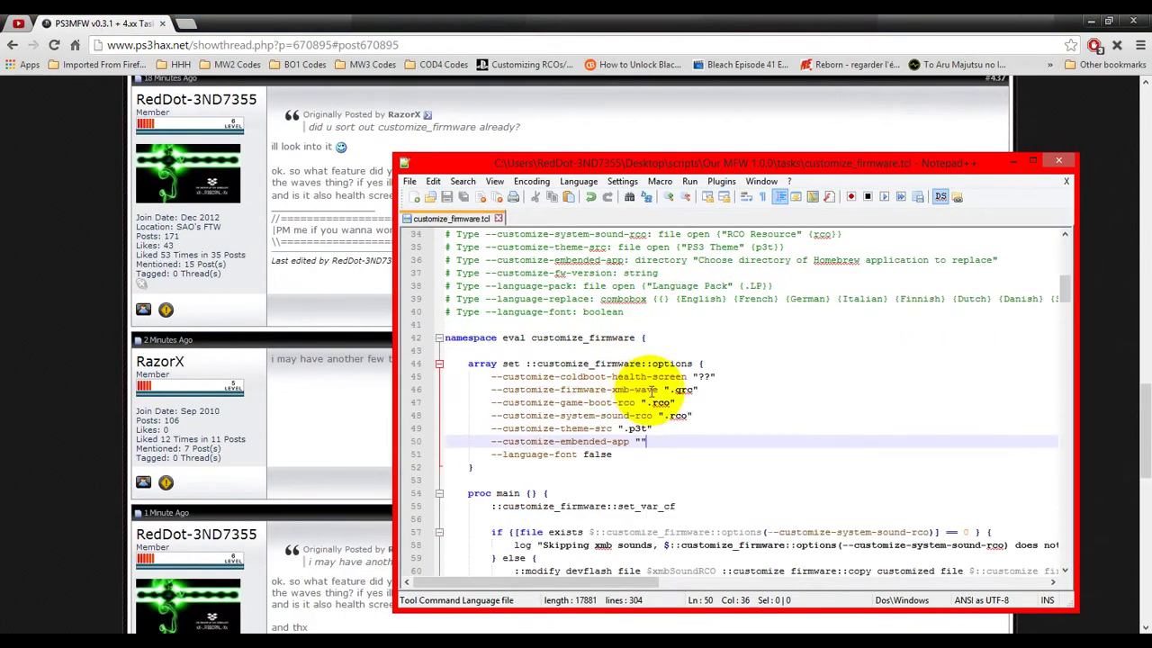
click(711, 390)
drag(774, 163, 612, 38)
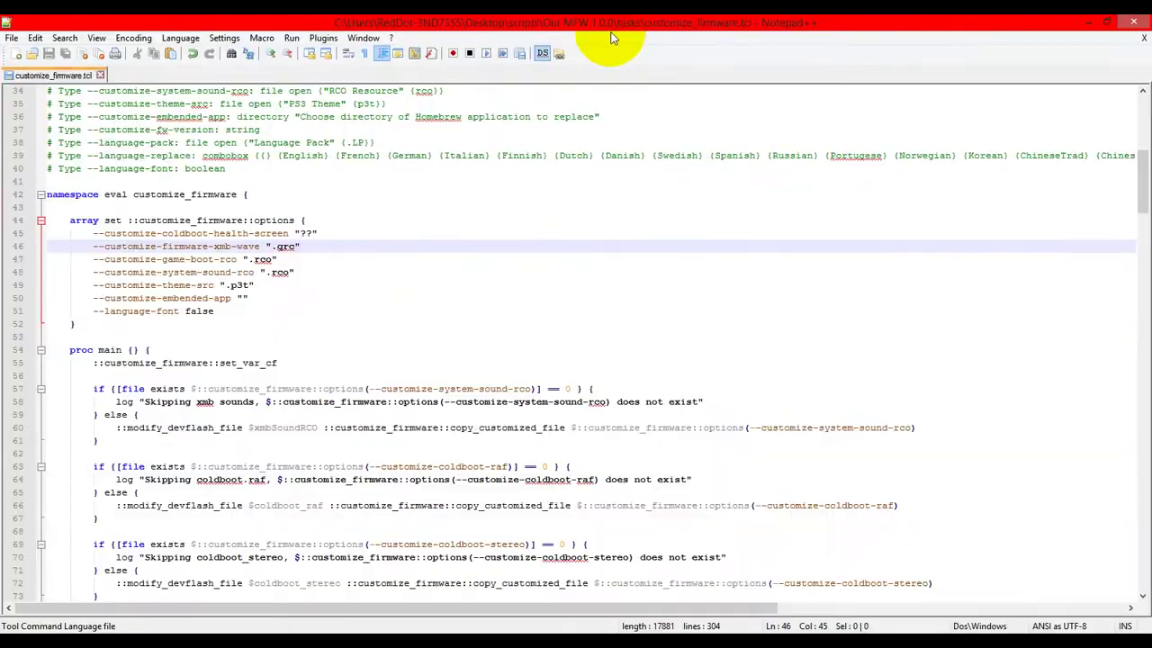
- Examine the options array and the file checks in the main procedure of customize_firmware.tcl
scroll(591, 381, down, 8)
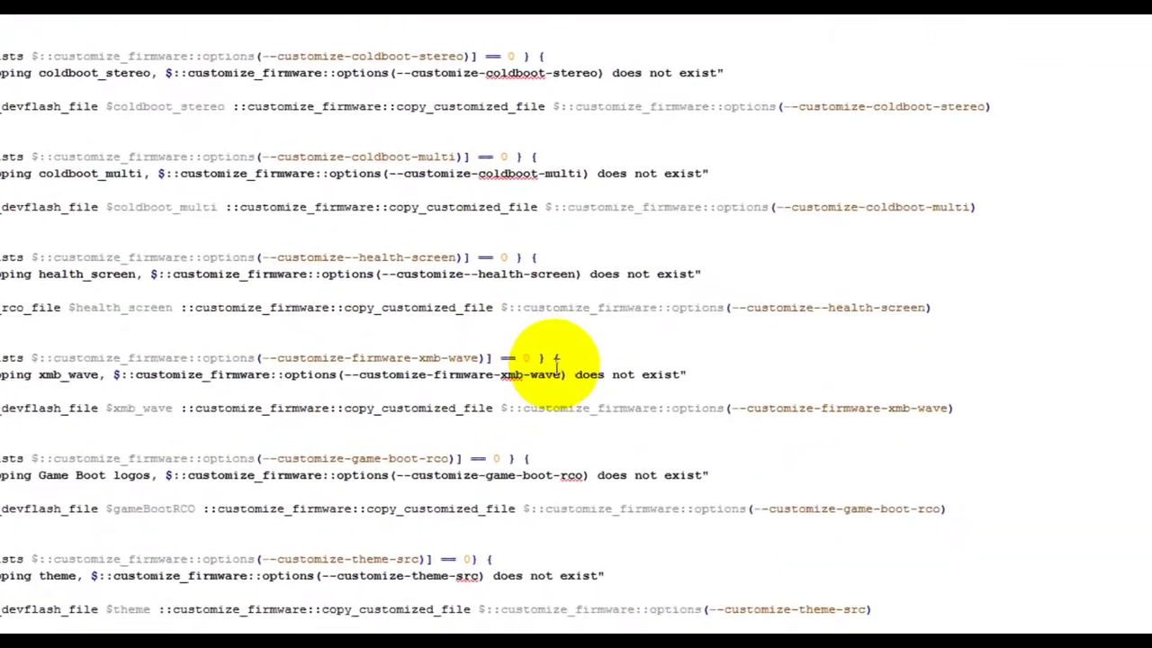
scroll(553, 360, down, 2)
scroll(503, 342, up, 12)
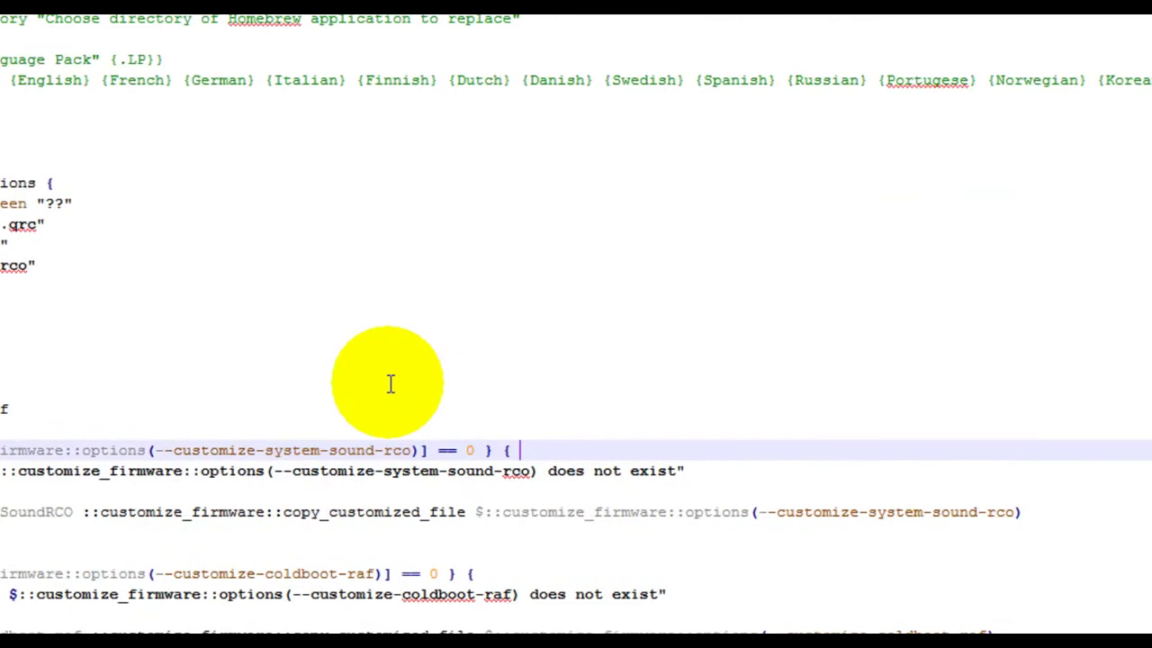
scroll(391, 385, down, 19)
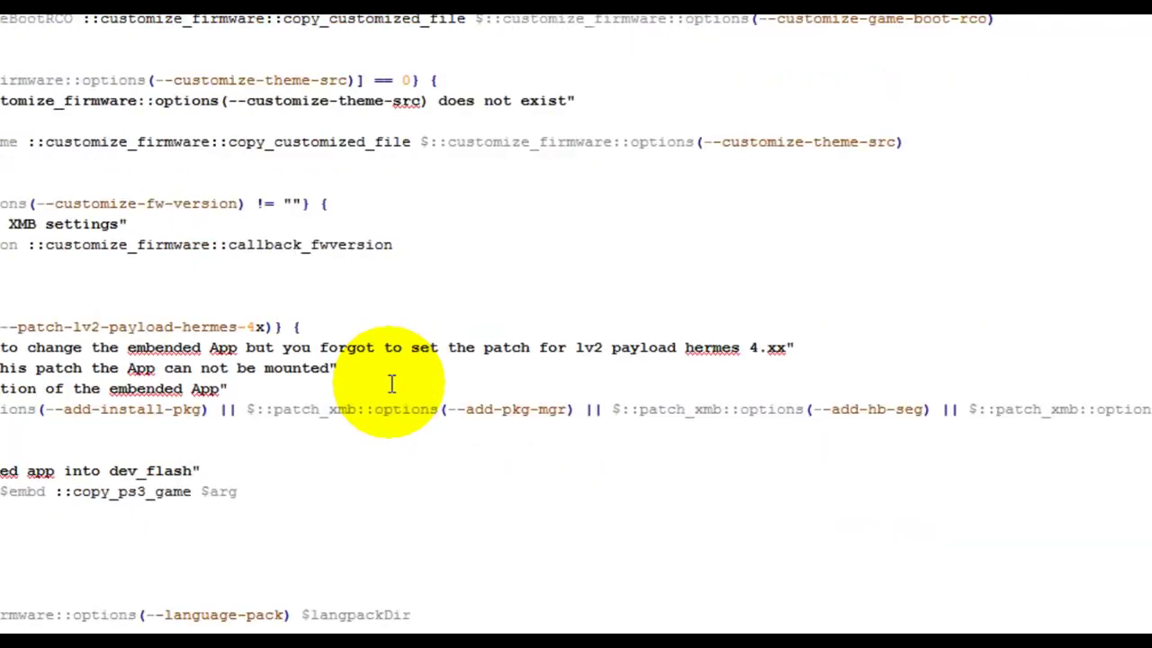
scroll(391, 384, down, 2)
click(239, 265)
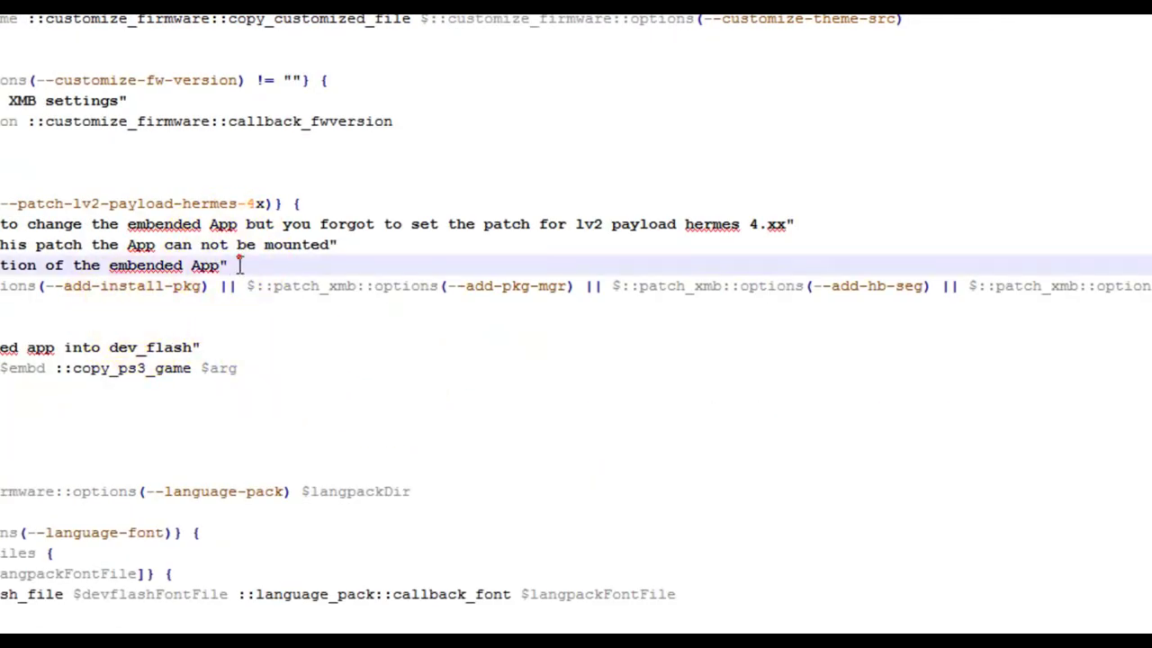
scroll(239, 265, down, 7)
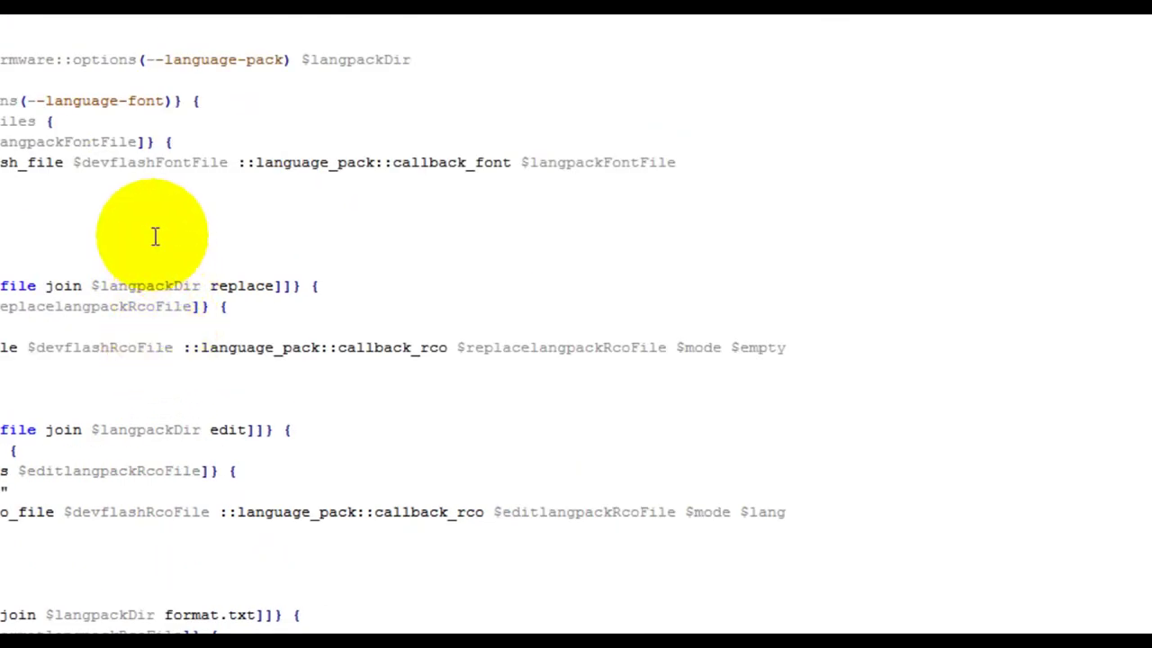
- Enter set ::SELF "kbskjgbb/self" on blank line 134, above the foreach rcoFile loop
click(155, 239)
click(155, 238)
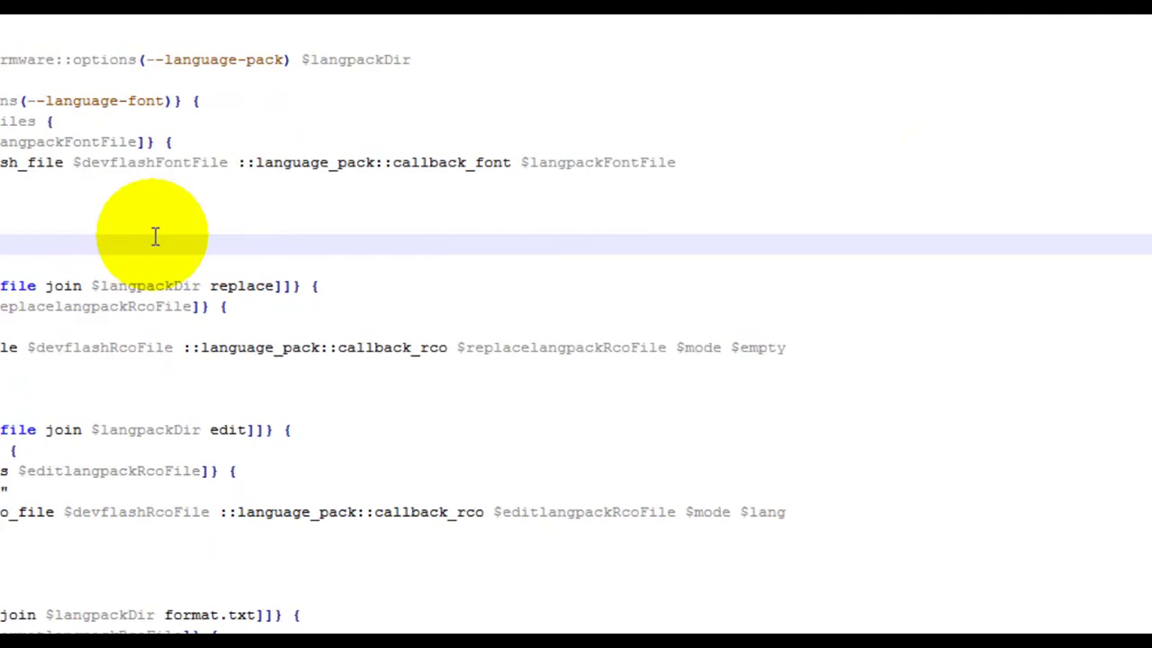
text(set ::SELF "kbskjgbb)
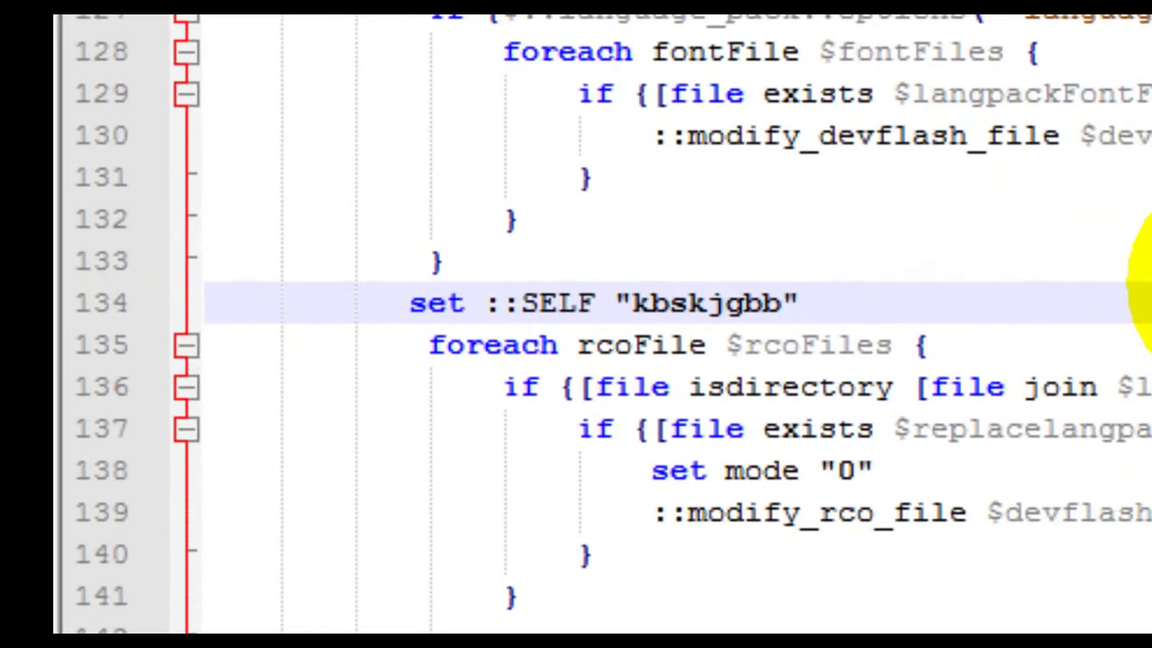
text(/self)
key(Right)
key(Down)
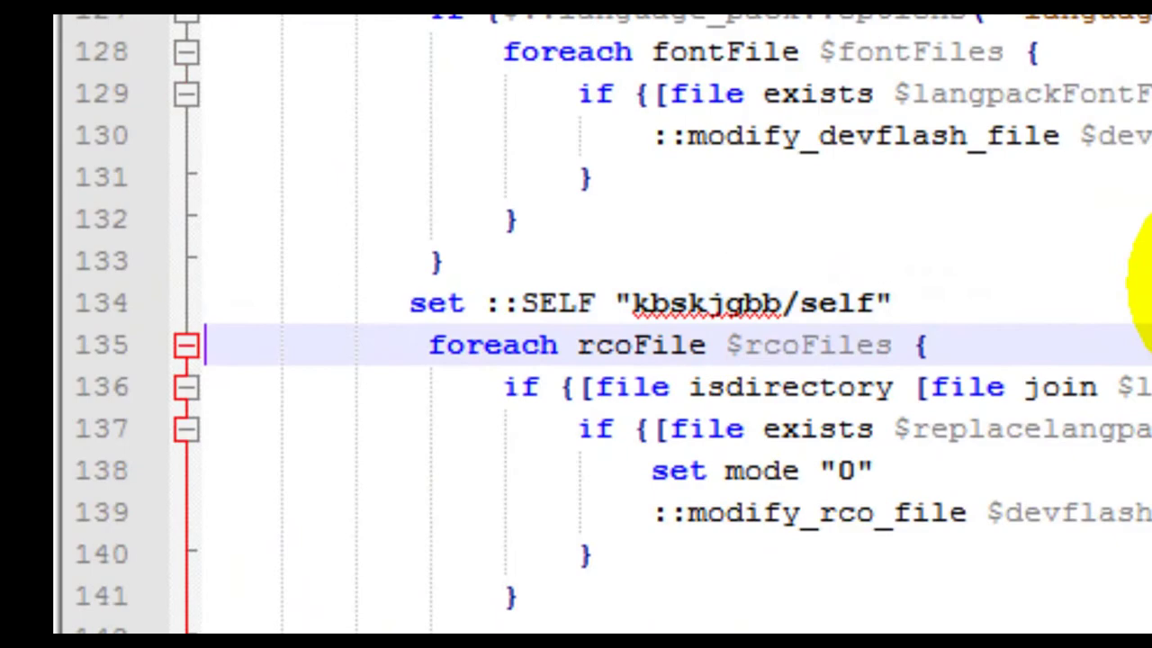
- Delete the set ::SELF test statement from line 134, leaving the line blank
key(Up)
key(BackSpace)
key(BackSpace)
key(BackSpace)
key(BackSpace)
key(BackSpace)
key(BackSpace)
key(BackSpace)
key(BackSpace)
key(BackSpace)
key(BackSpace)
key(BackSpace)
key(BackSpace)
key(BackSpace)
key(BackSpace)
key(BackSpace)
key(BackSpace)
key(BackSpace)
key(BackSpace)
key(BackSpace)
key(BackSpace)
key(BackSpace)
key(BackSpace)
key(BackSpace)
key(BackSpace)
key(BackSpace)
key(BackSpace)
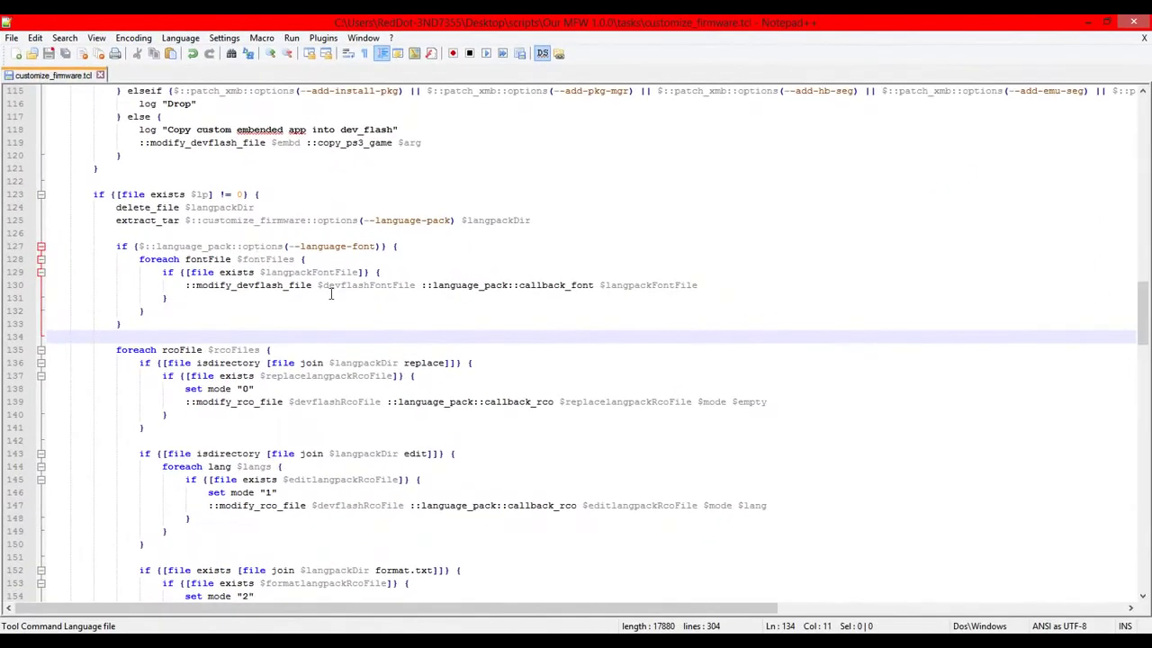
- Examine the language pack handling in the rcoFile loop up to the end of the main procedure
click(288, 331)
click(186, 349)
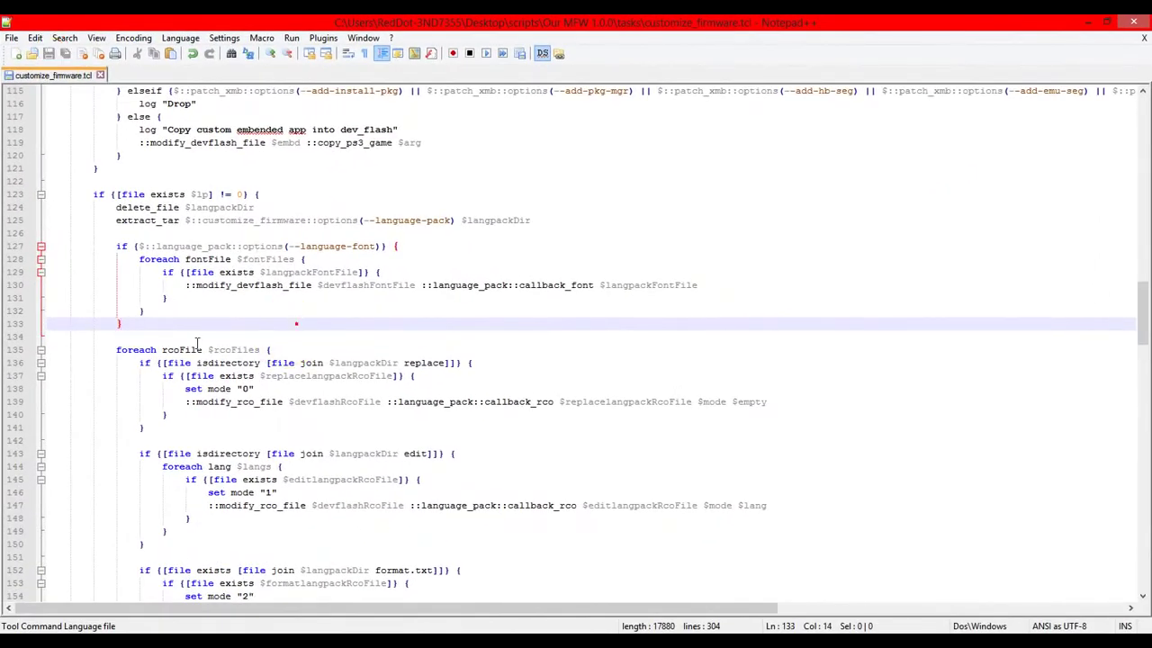
scroll(345, 321, down, 3)
click(352, 321)
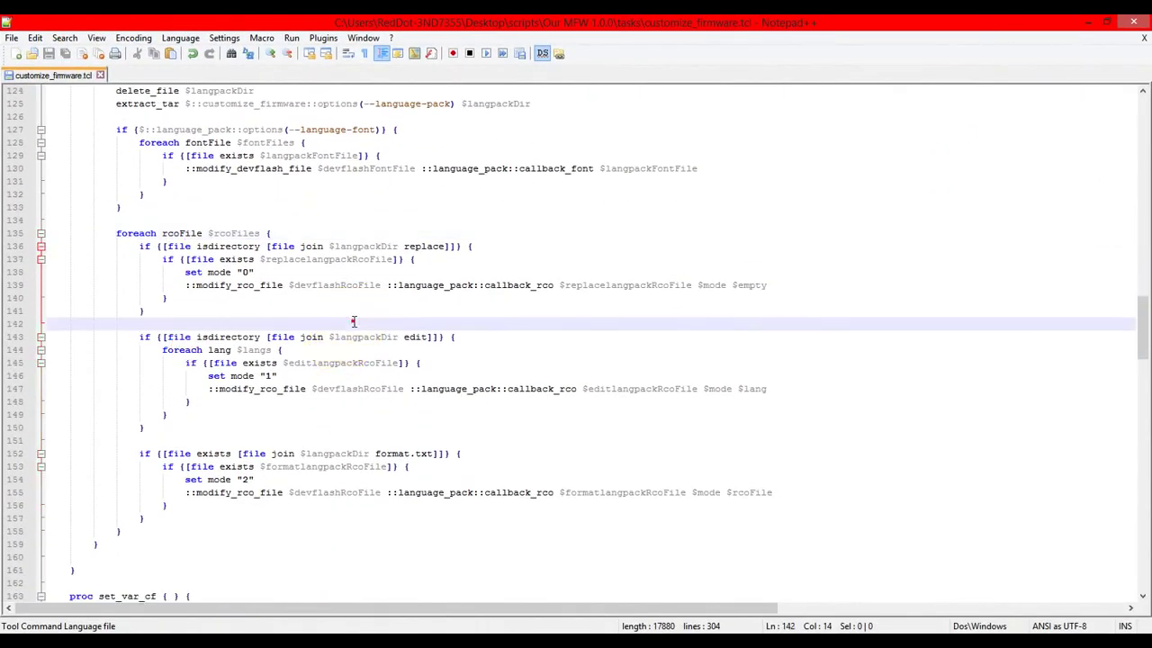
scroll(324, 342, down, 2)
click(306, 362)
scroll(324, 387, down, 2)
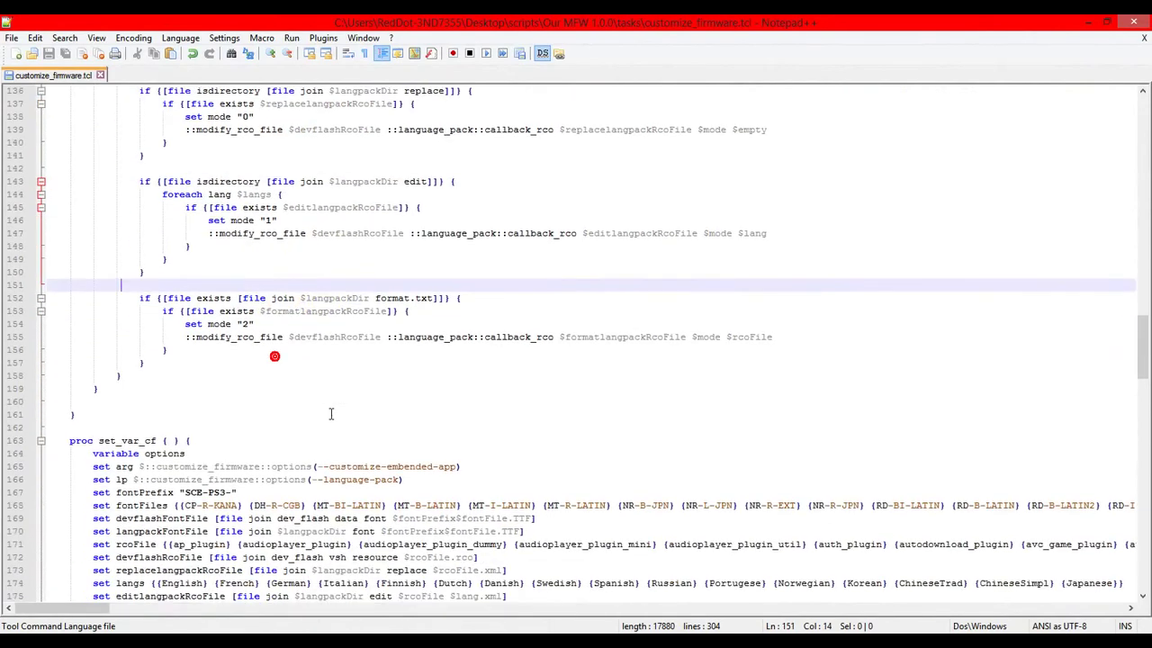
click(353, 425)
click(362, 401)
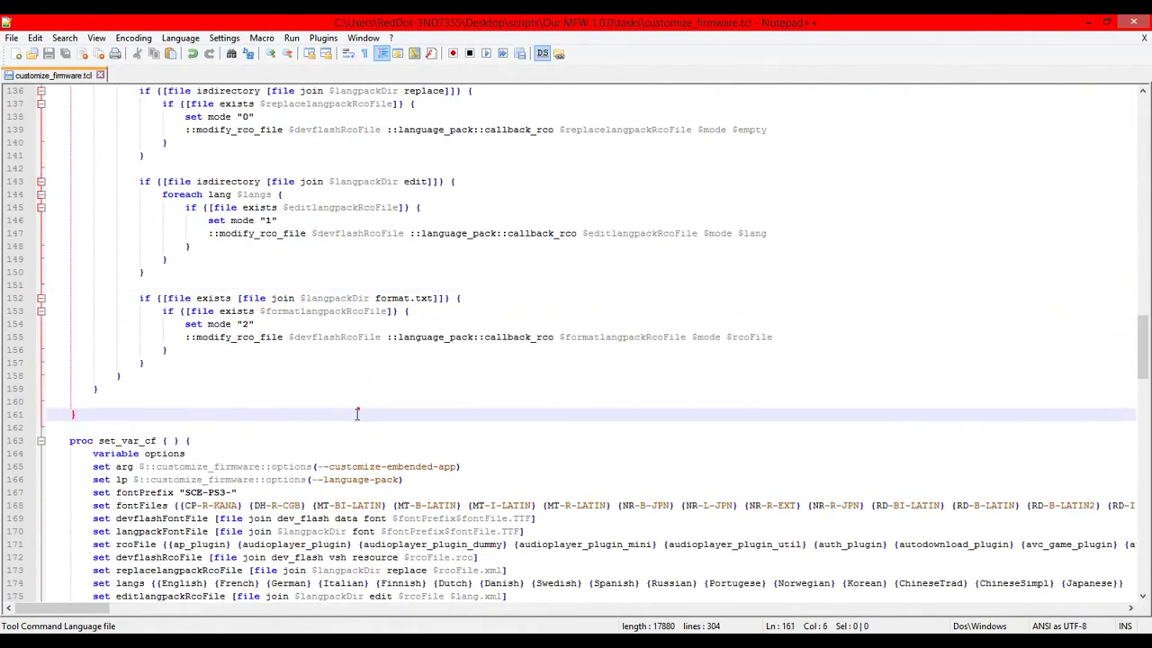
click(330, 431)
scroll(331, 435, down, 2)
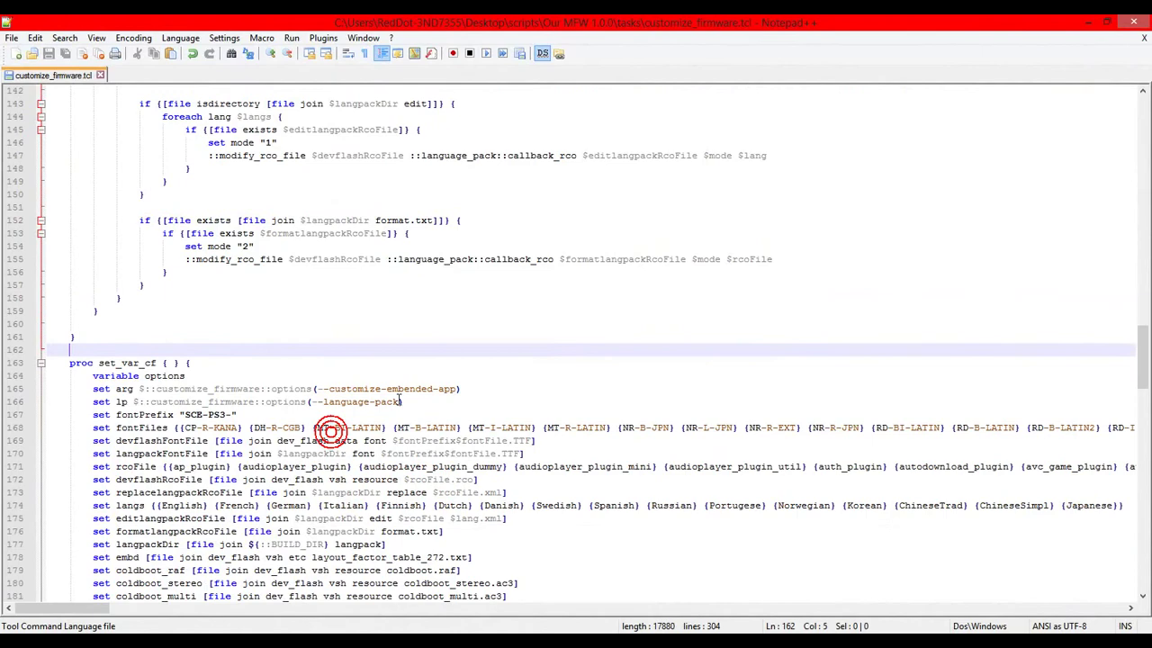
- Examine the set_var_cf variables and the callback_fwversion, callback_font and callback_rco procedures
click(457, 402)
scroll(457, 404, down, 2)
click(528, 465)
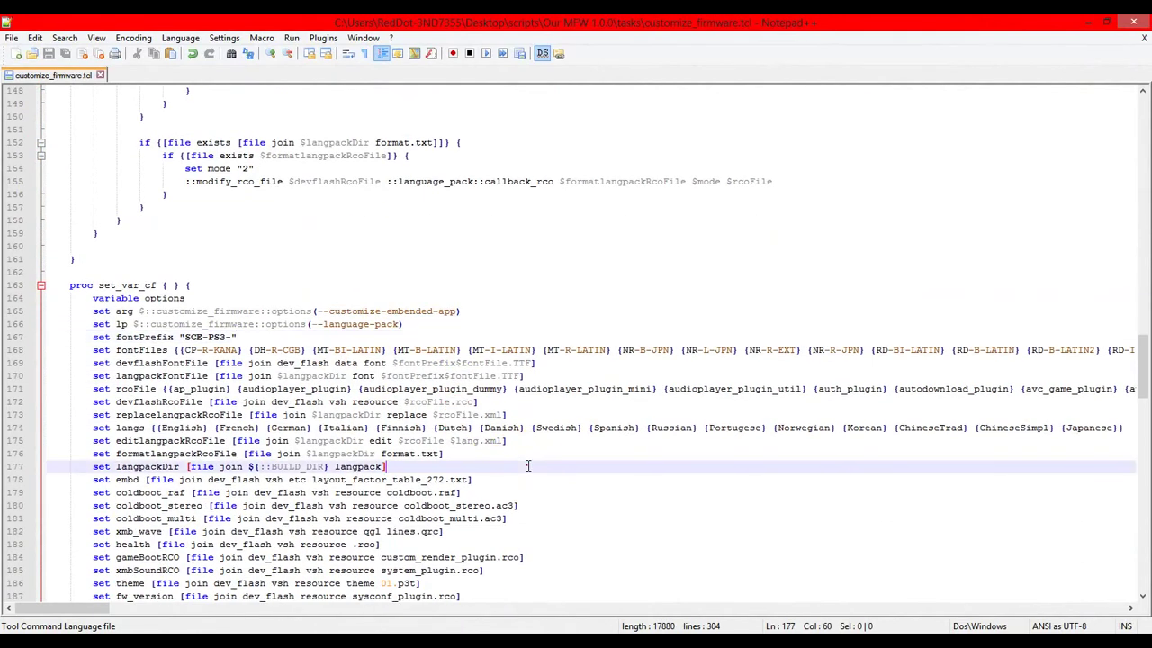
scroll(526, 464, down, 5)
click(453, 435)
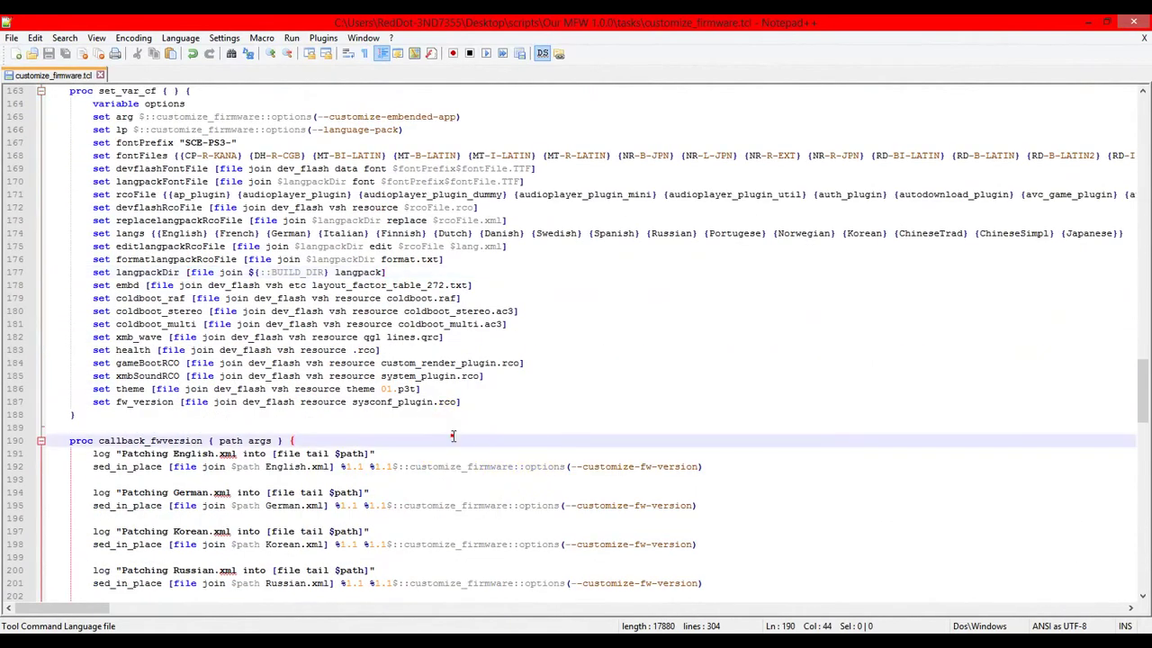
click(452, 427)
scroll(450, 437, down, 6)
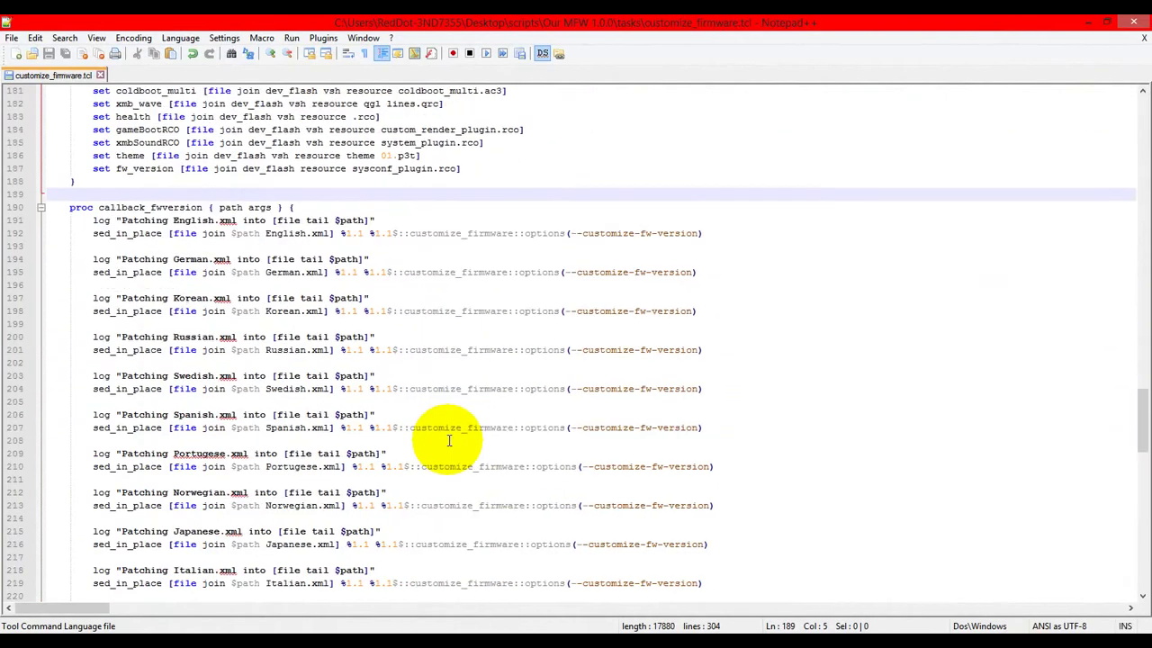
scroll(449, 440, down, 11)
click(455, 447)
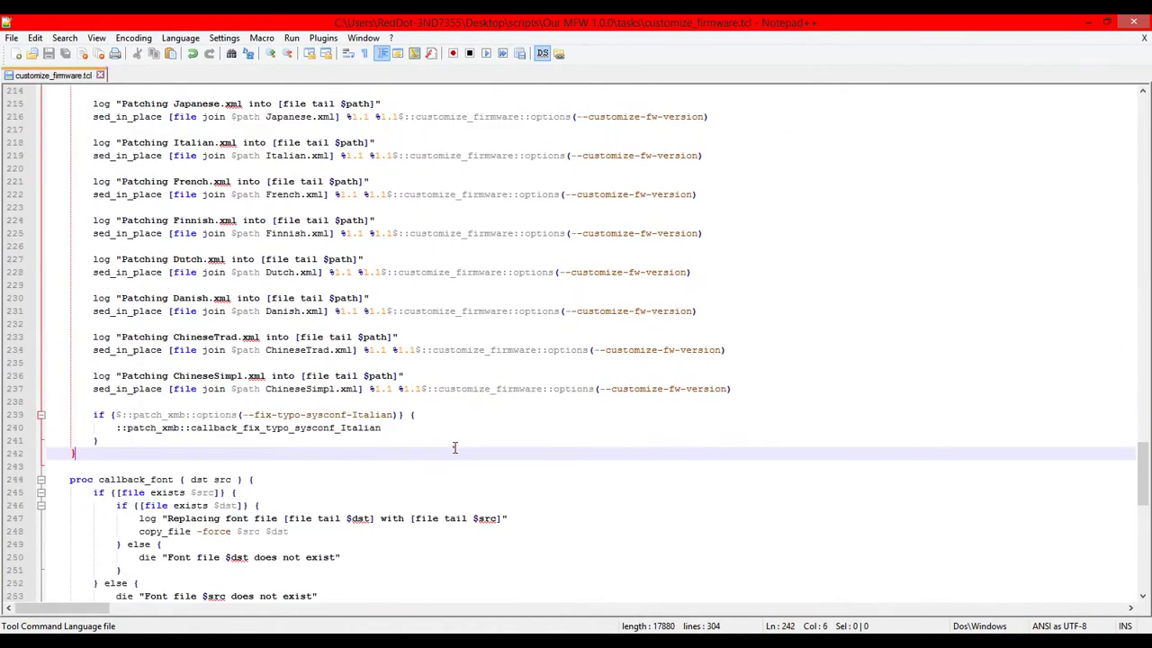
click(452, 465)
scroll(452, 450, down, 8)
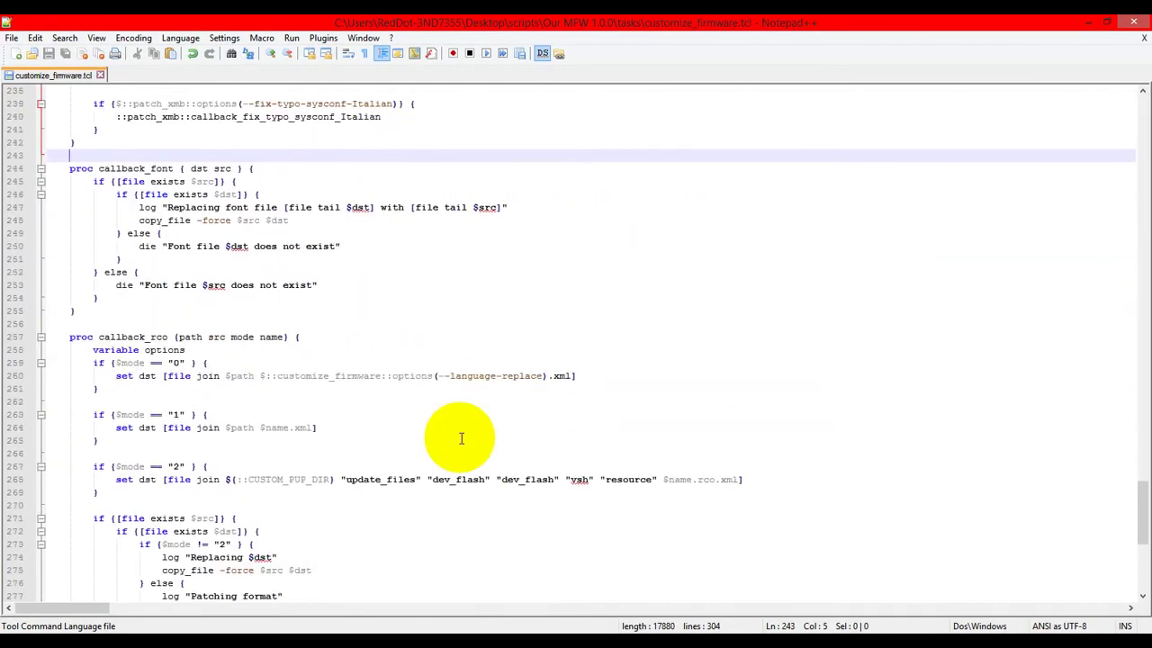
scroll(362, 396, up, 4)
- Minimize the script editor and the forum browser window, and switch to PS3MFW Builder
click(1087, 21)
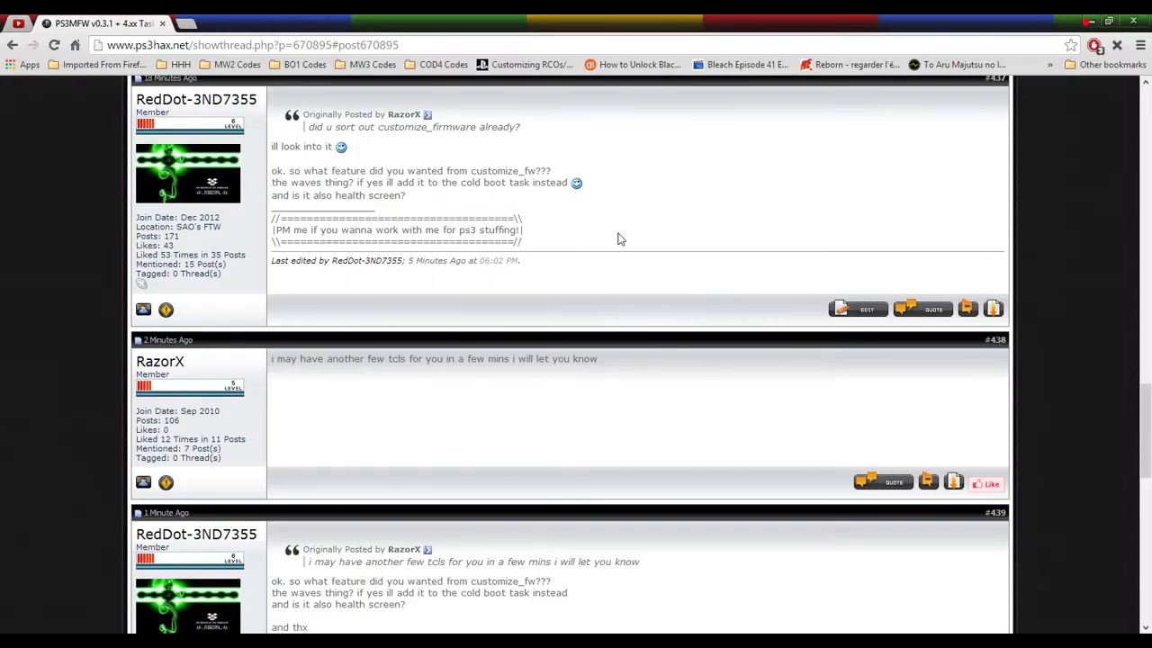
scroll(792, 254, down, 7)
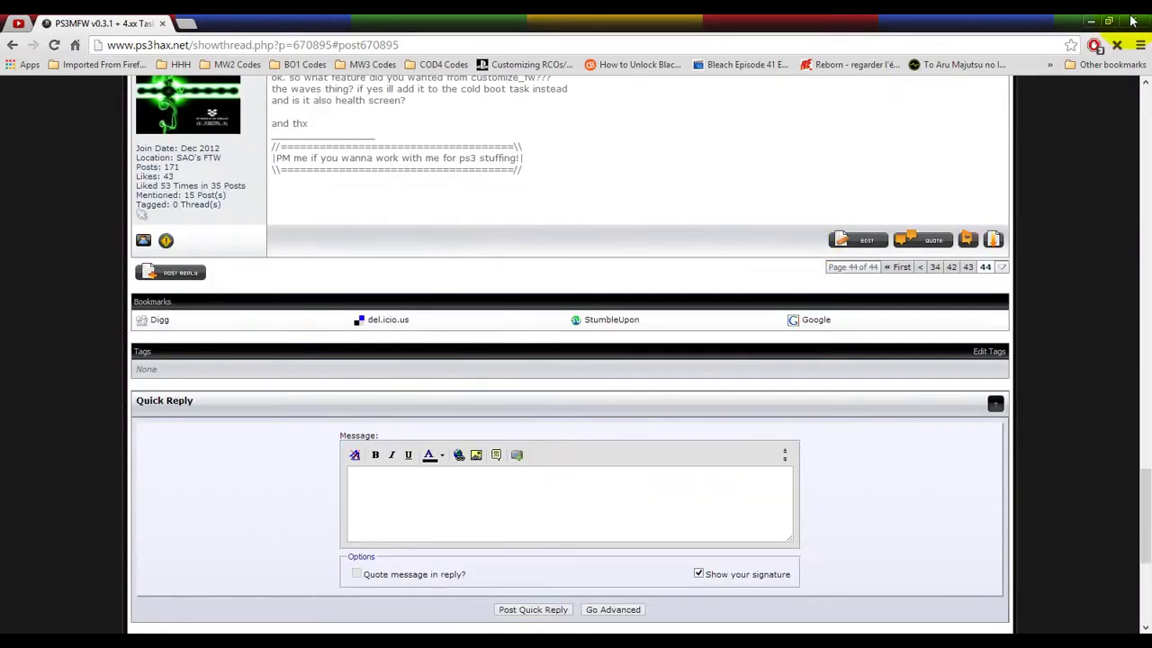
click(1090, 20)
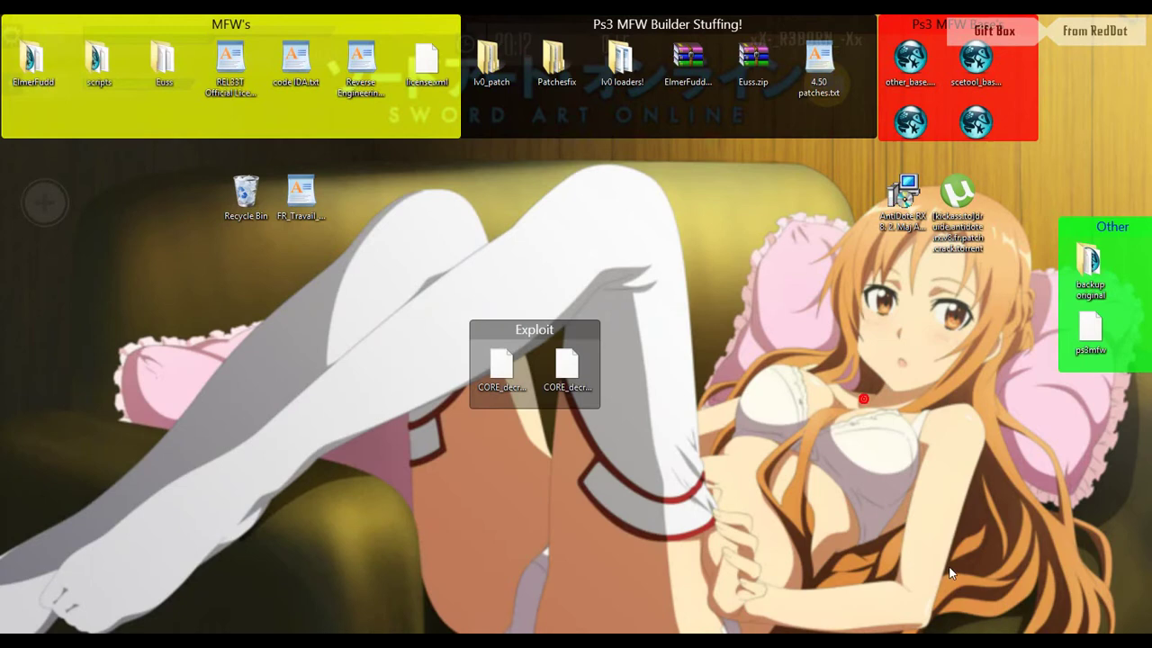
click(762, 510)
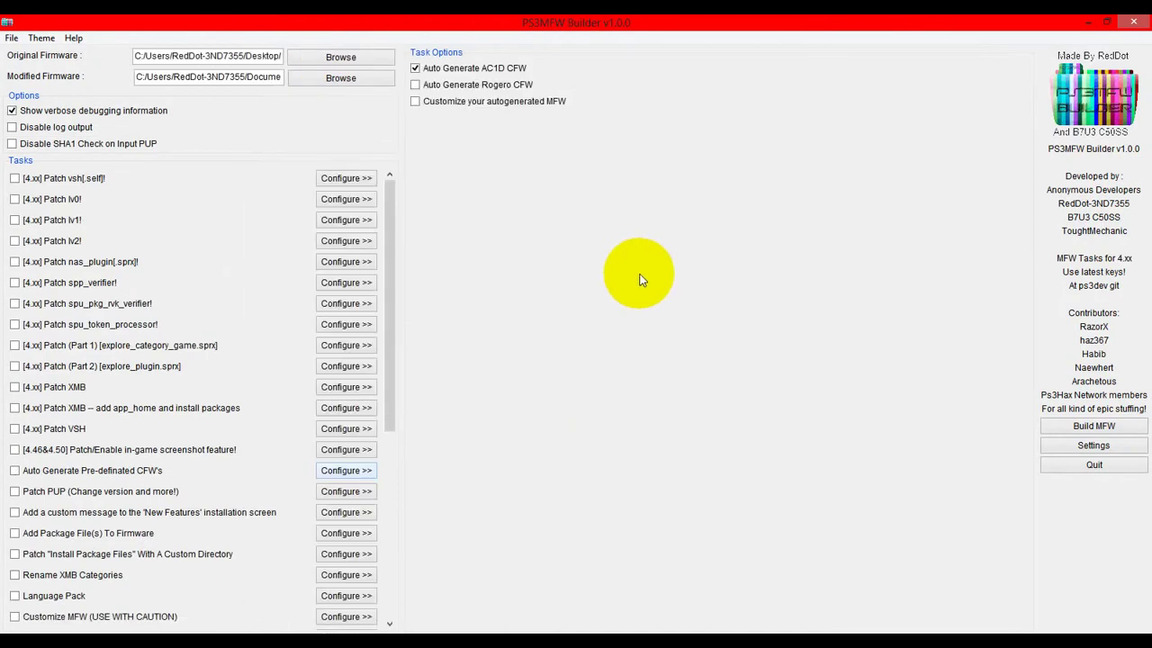
- Try out the [4.xx] Patch vsh[.self]! task and its [4.50] ReactPSN online/offline option, and disable the task again
click(74, 179)
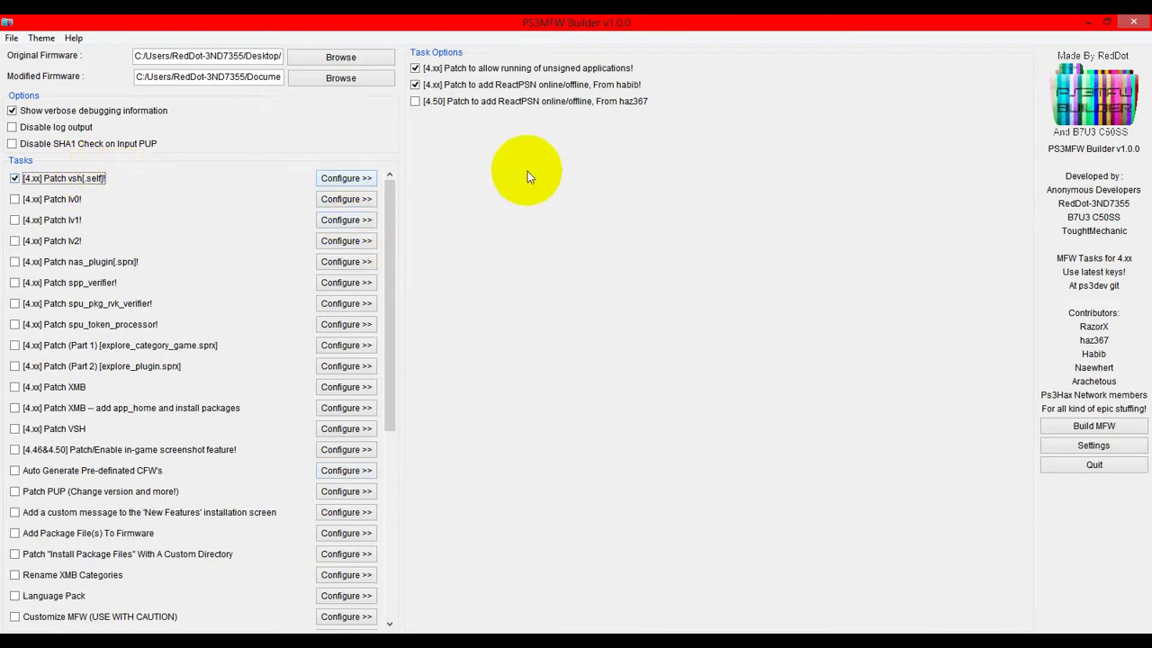
click(416, 101)
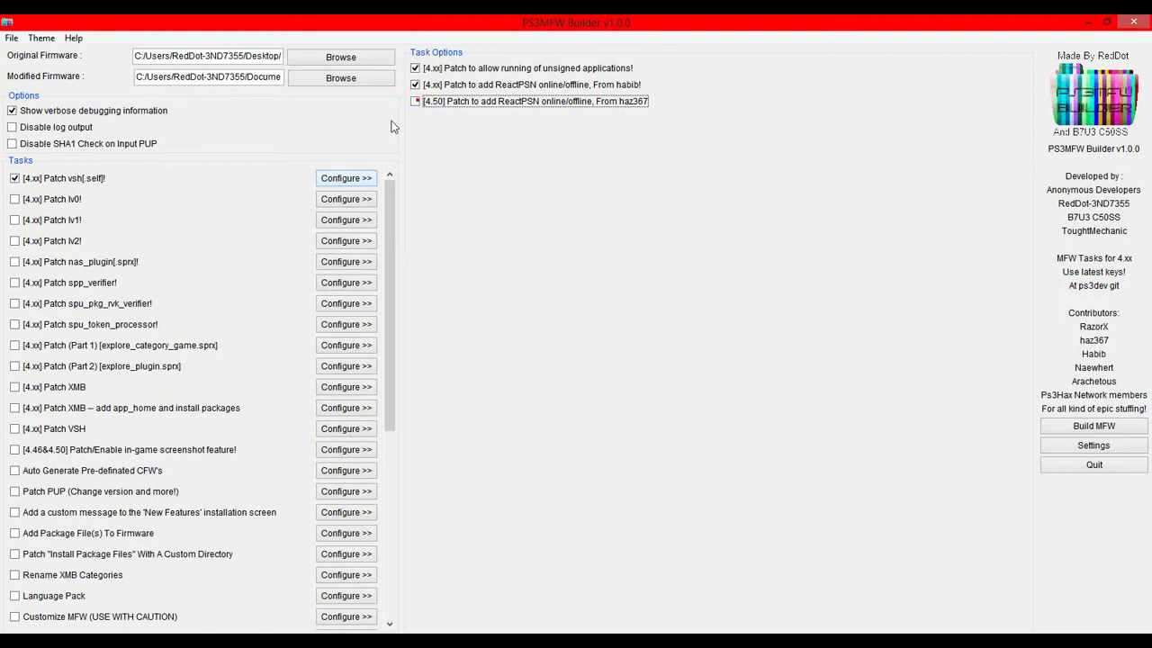
click(58, 179)
- Enable the [4.xx] Patch lv0!, Patch lv1! and Patch lv2! tasks
click(52, 204)
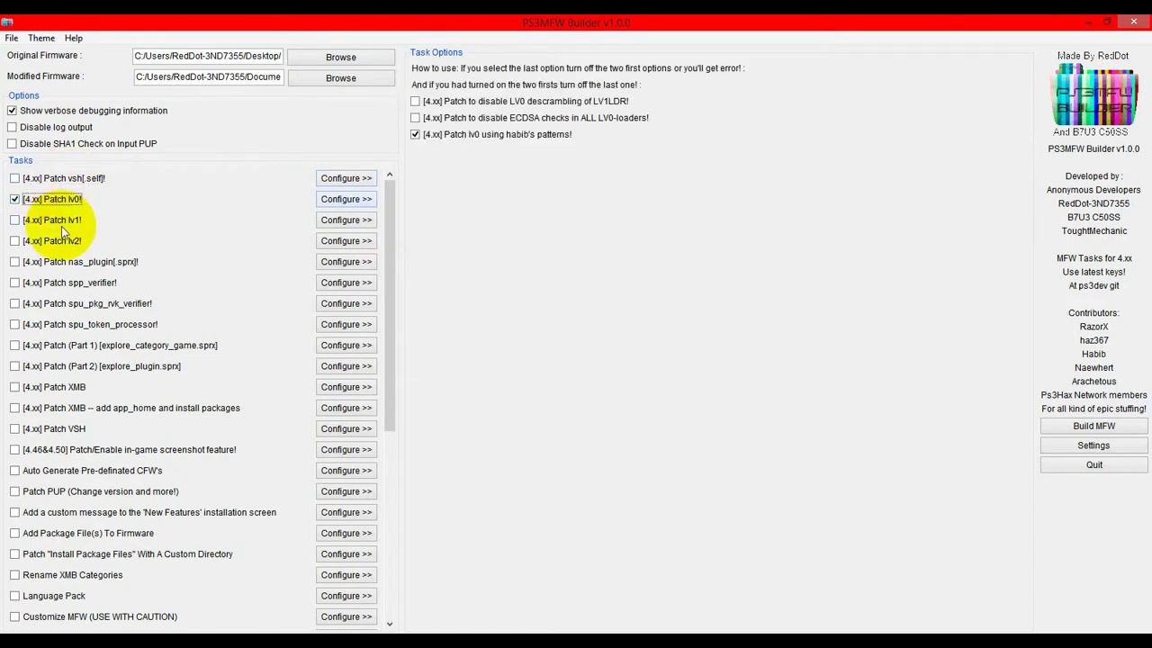
click(62, 223)
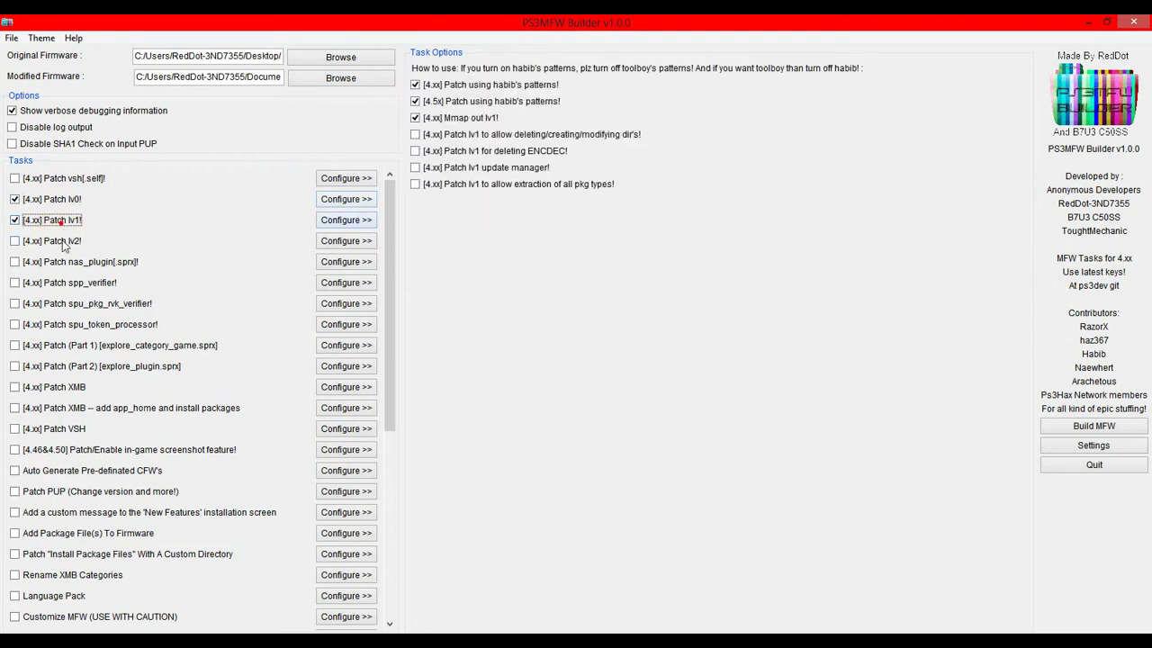
click(62, 244)
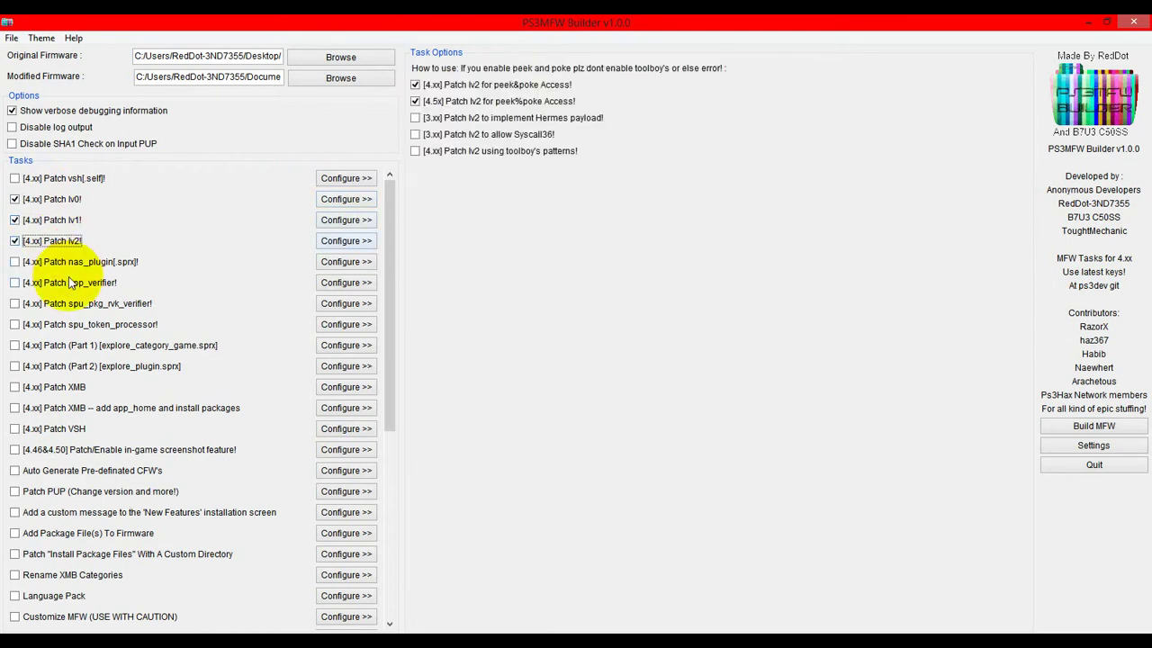
- Enable the [4.xx] nas_plugin, spp_verifier, spu_pkg_rvk_verifier and spu_token_processor patch tasks, plus Patch (Part 1) and Patch (Part 2)
click(81, 262)
click(80, 288)
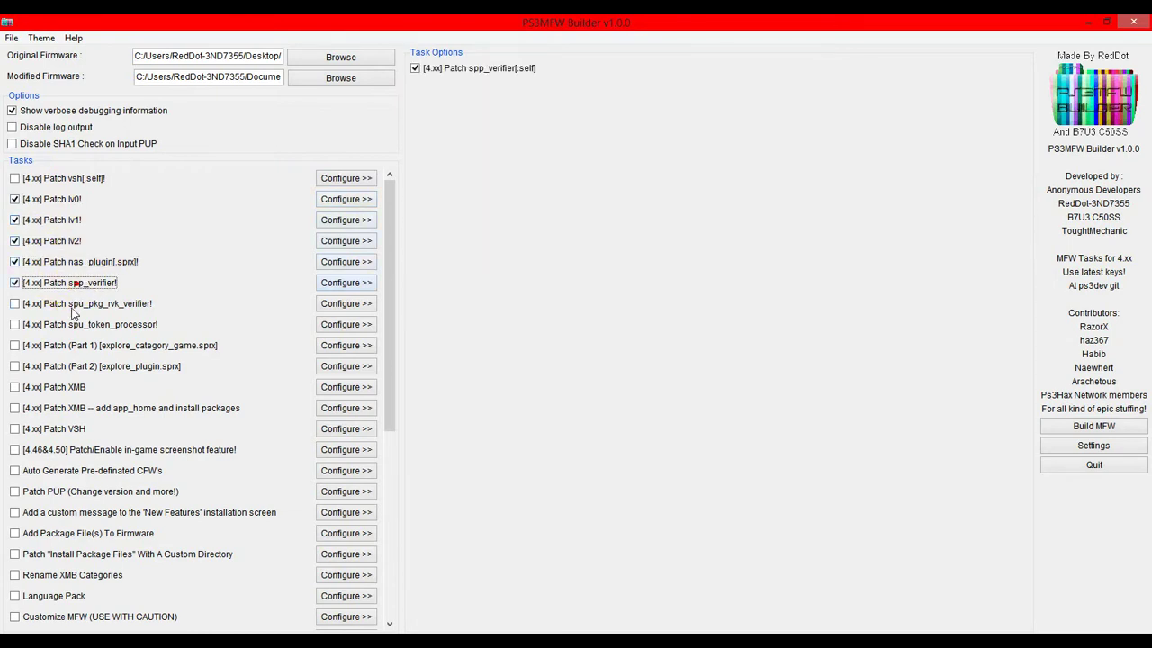
click(78, 307)
click(91, 326)
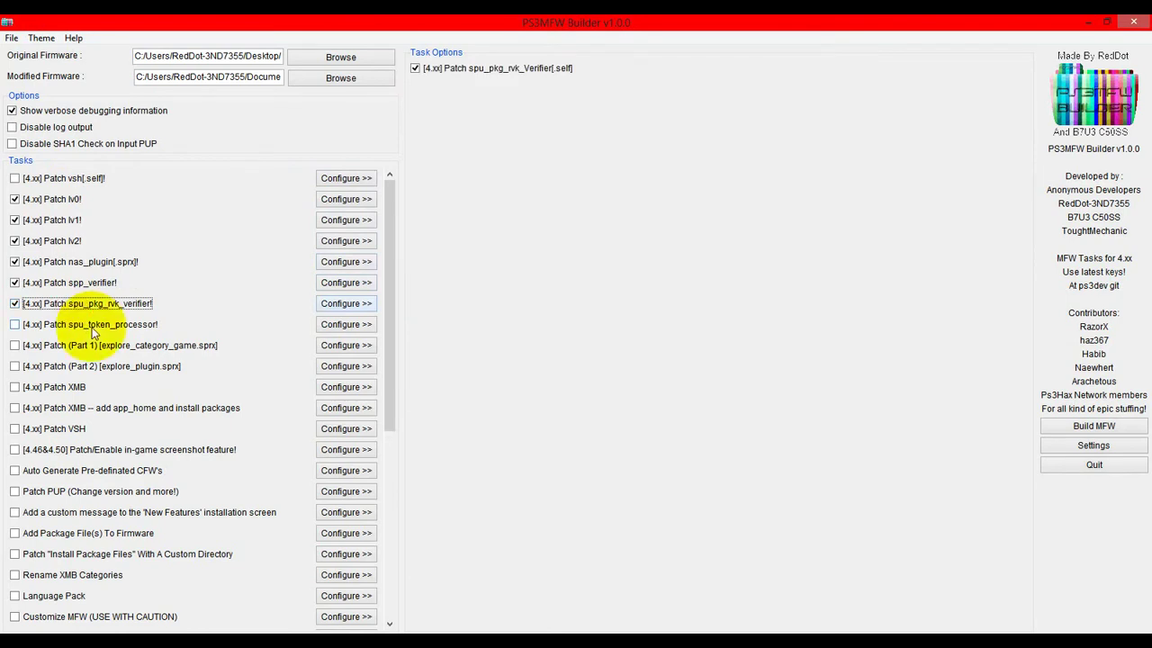
click(91, 347)
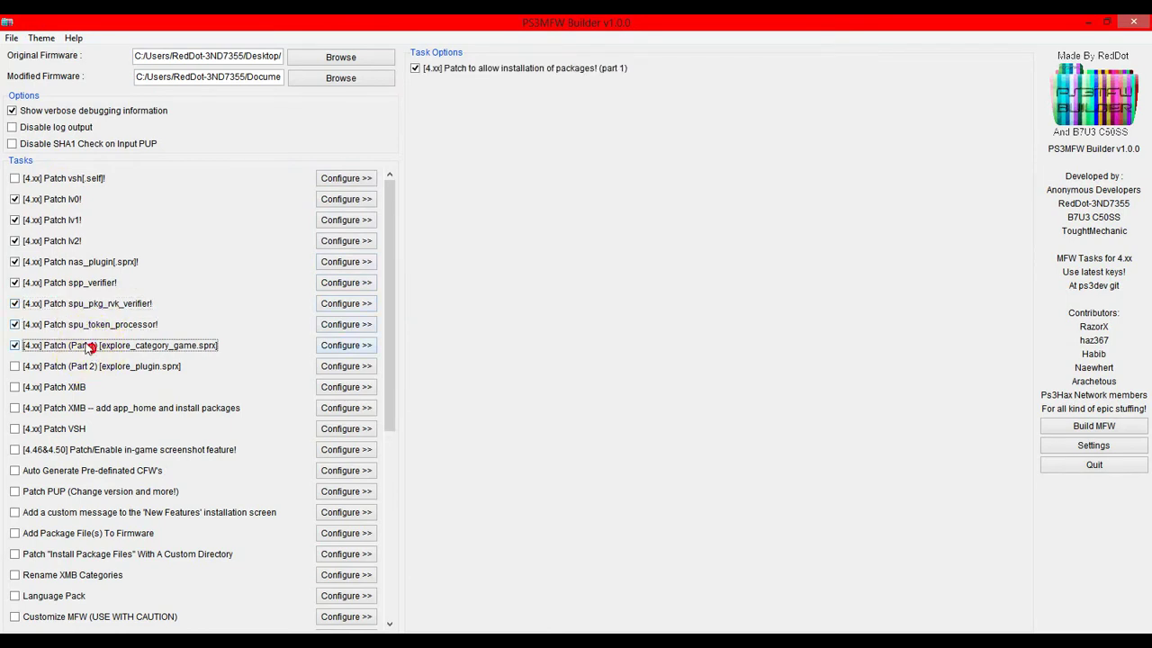
click(119, 372)
- Try out the [4.xx] Patch XMB and Patch XMB -- add app_home and install packages tasks, and disable both again
click(67, 386)
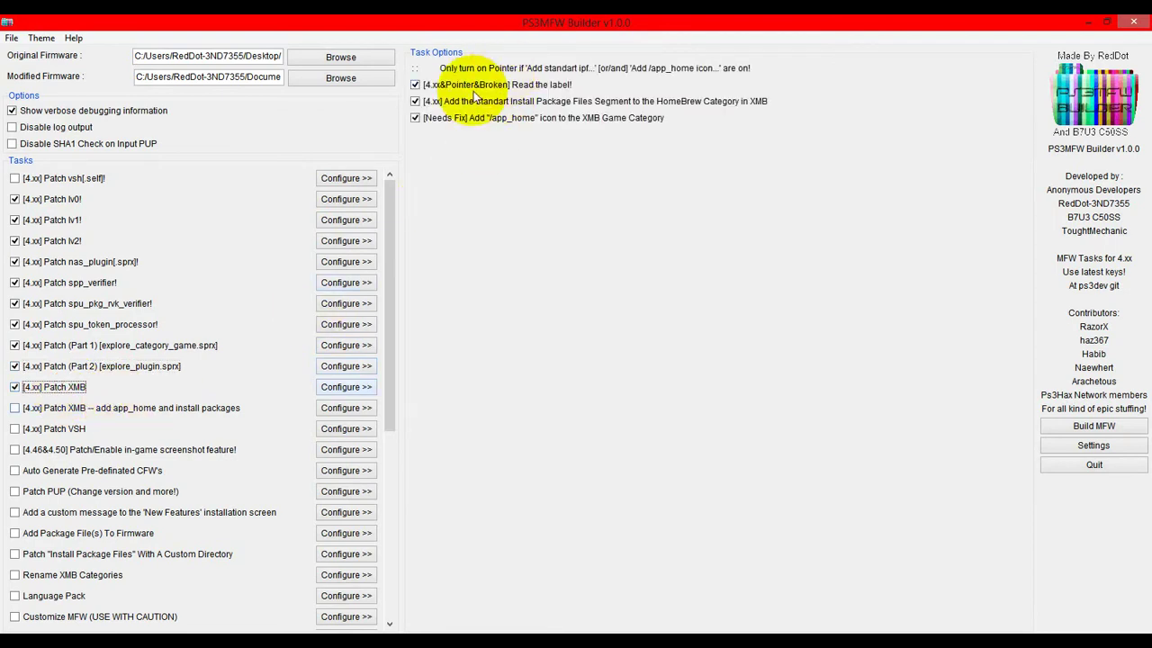
click(77, 387)
click(79, 407)
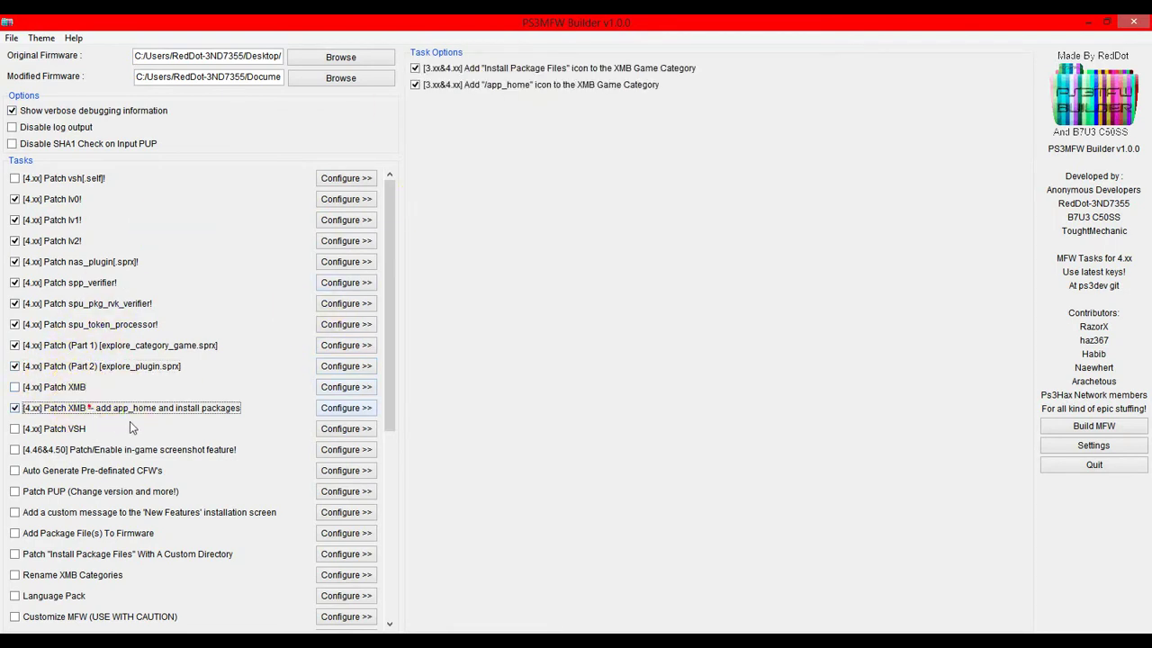
click(506, 71)
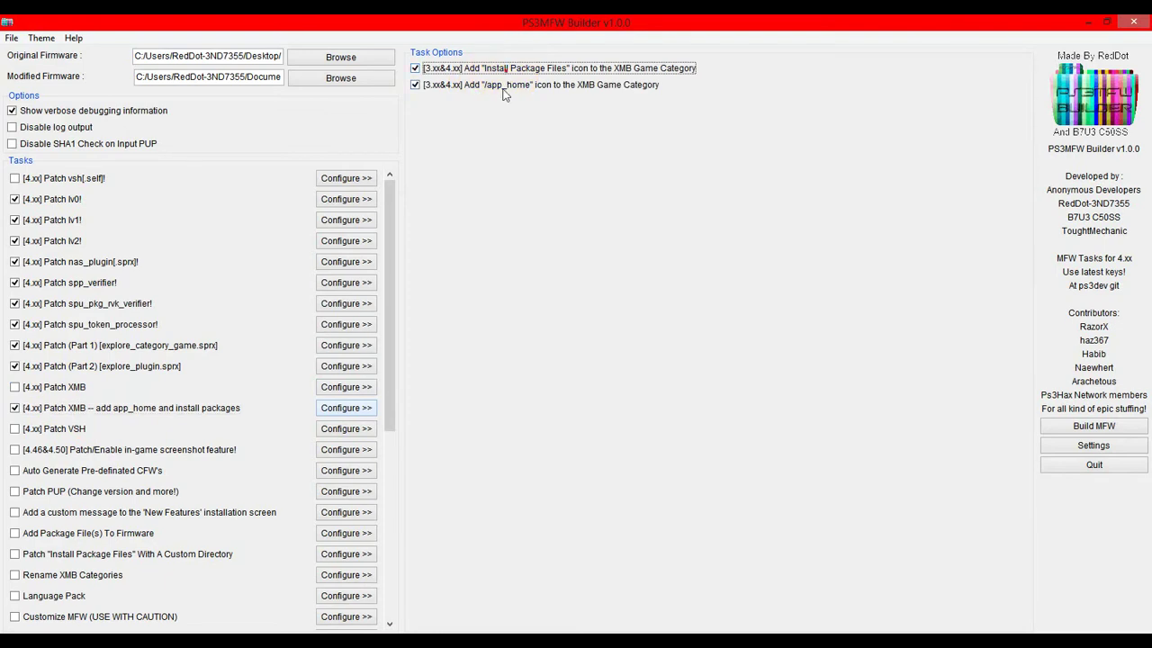
click(510, 71)
click(506, 86)
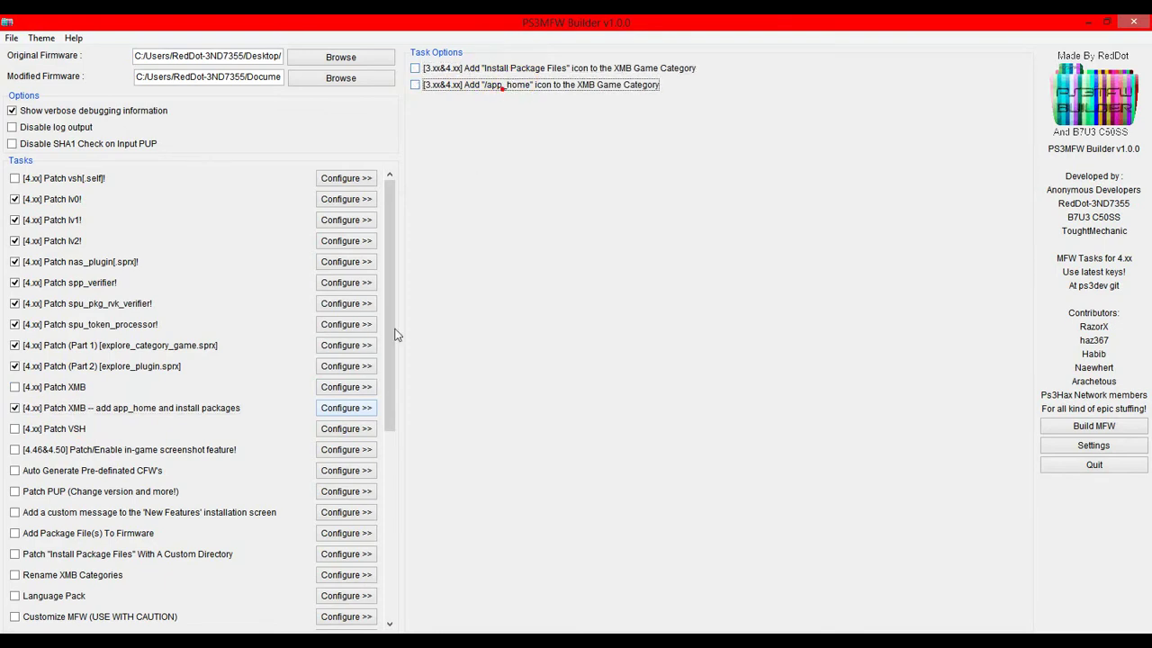
click(88, 411)
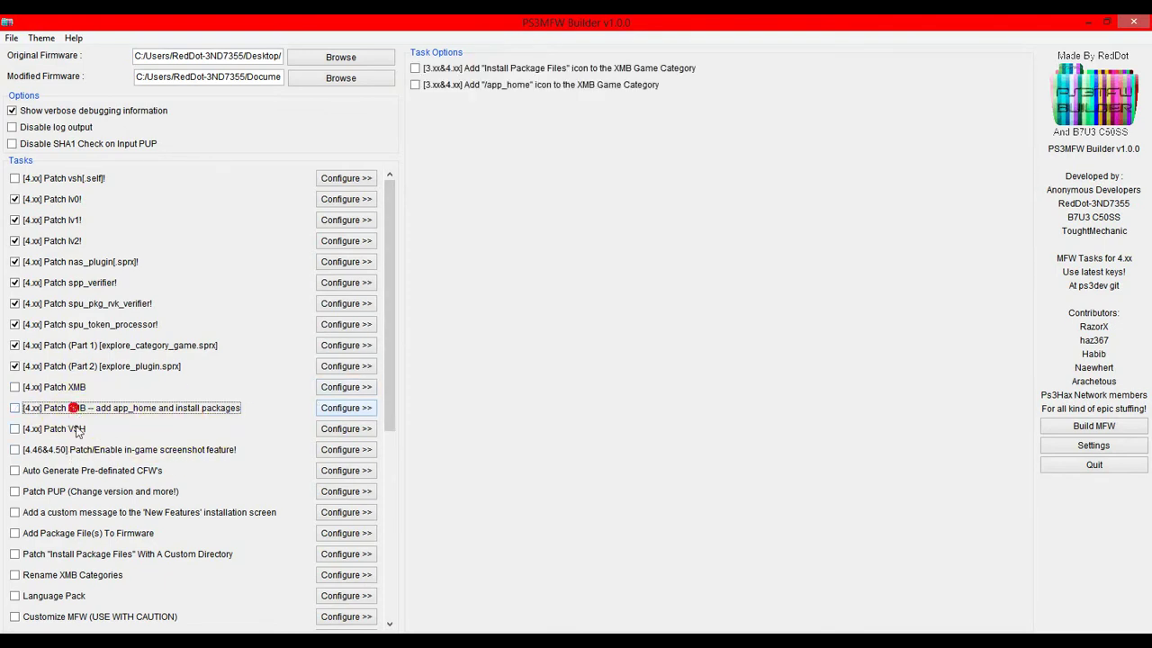
- Try out the [4.xx] Patch VSH task, clear its pseudo-retail and debug package options, and disable the task again
click(78, 430)
click(469, 103)
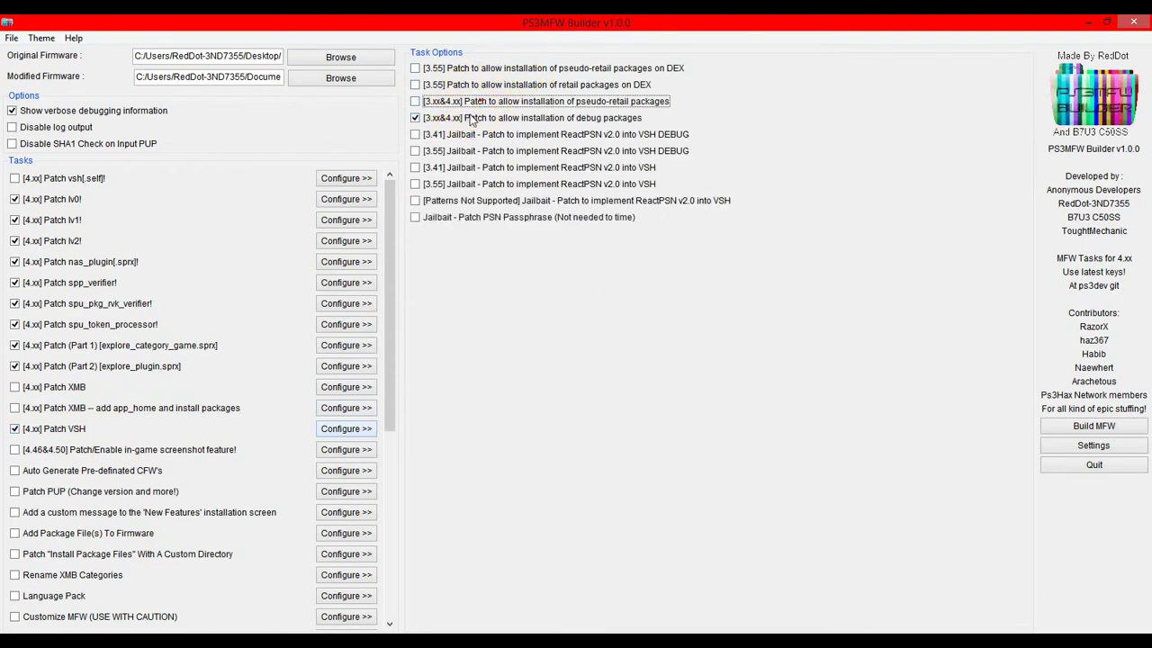
click(470, 106)
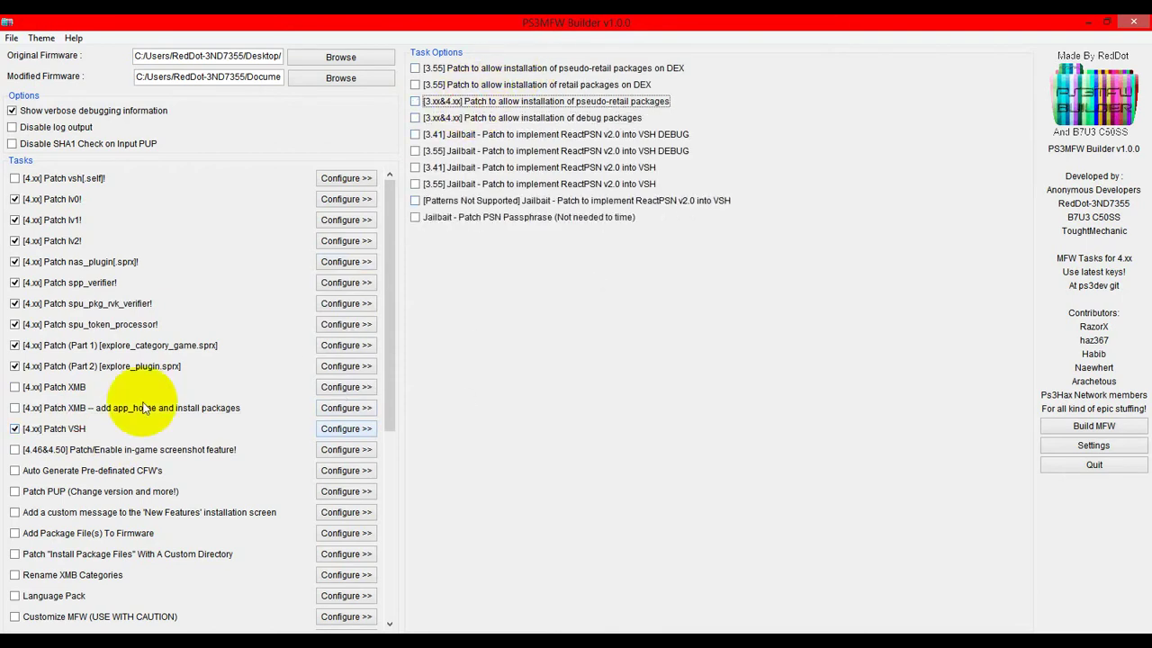
click(52, 429)
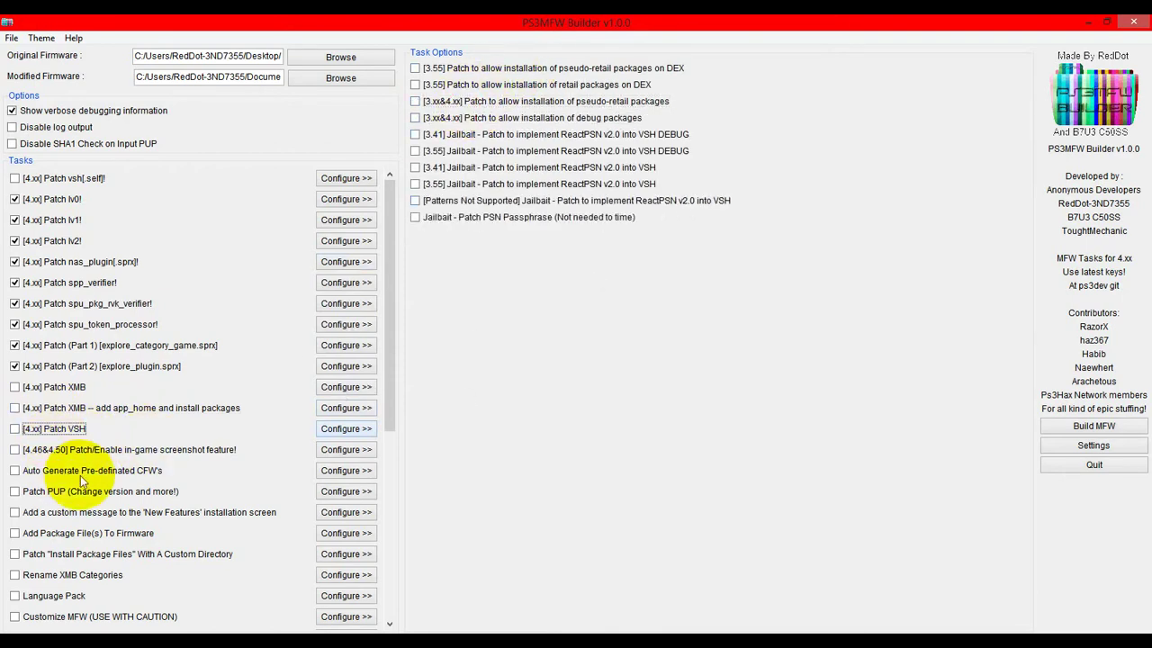
- Try out the [4.46&4.50] Patch/Enable in-game screenshot feature! task and disable it again
click(158, 448)
click(388, 303)
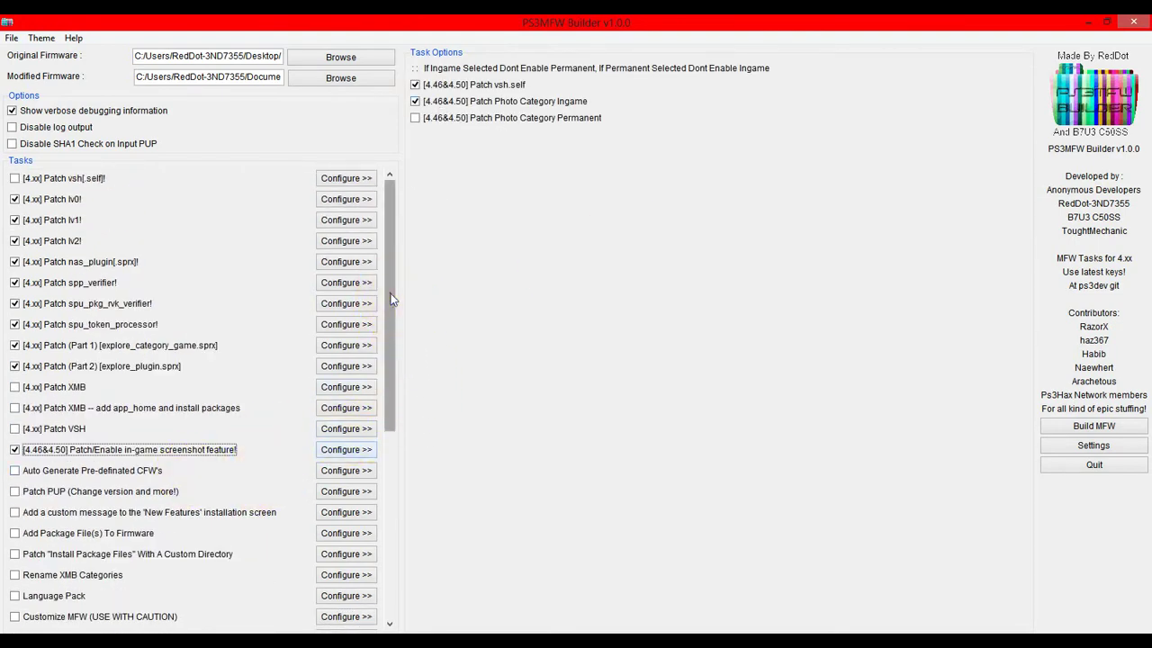
drag(388, 297, 404, 229)
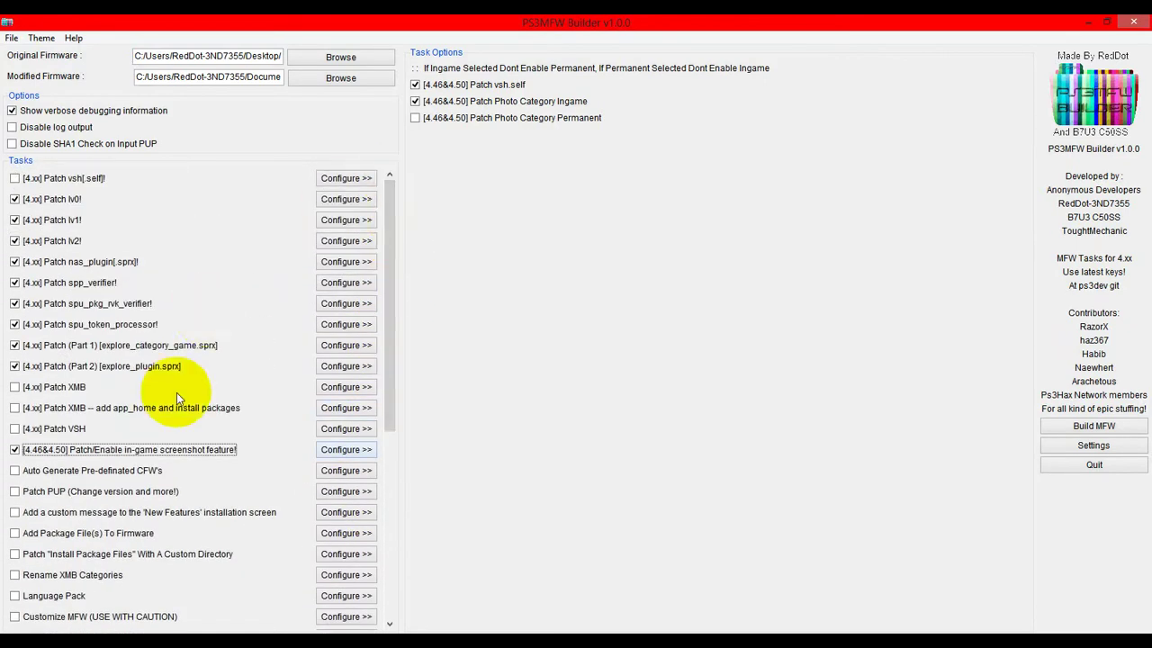
click(133, 447)
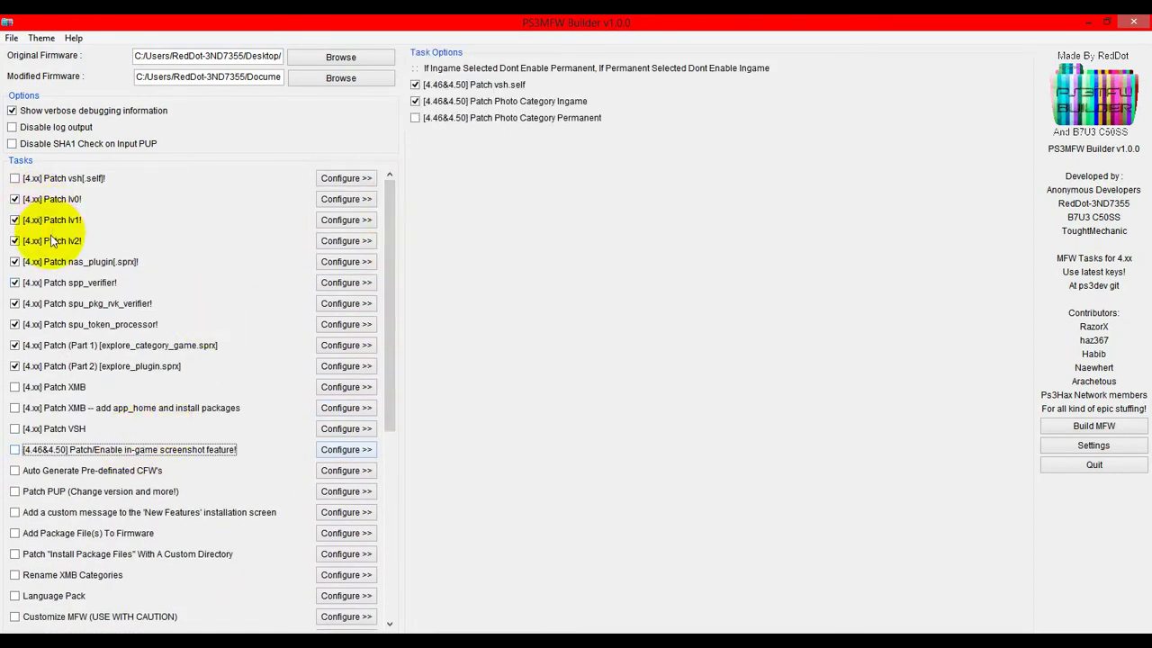
- Turn off [4.xx] peek&poke access for Patch lv2! and the [4.xx] habib's patterns option for Patch lv1!, and review Patch lv0!'s options
click(322, 241)
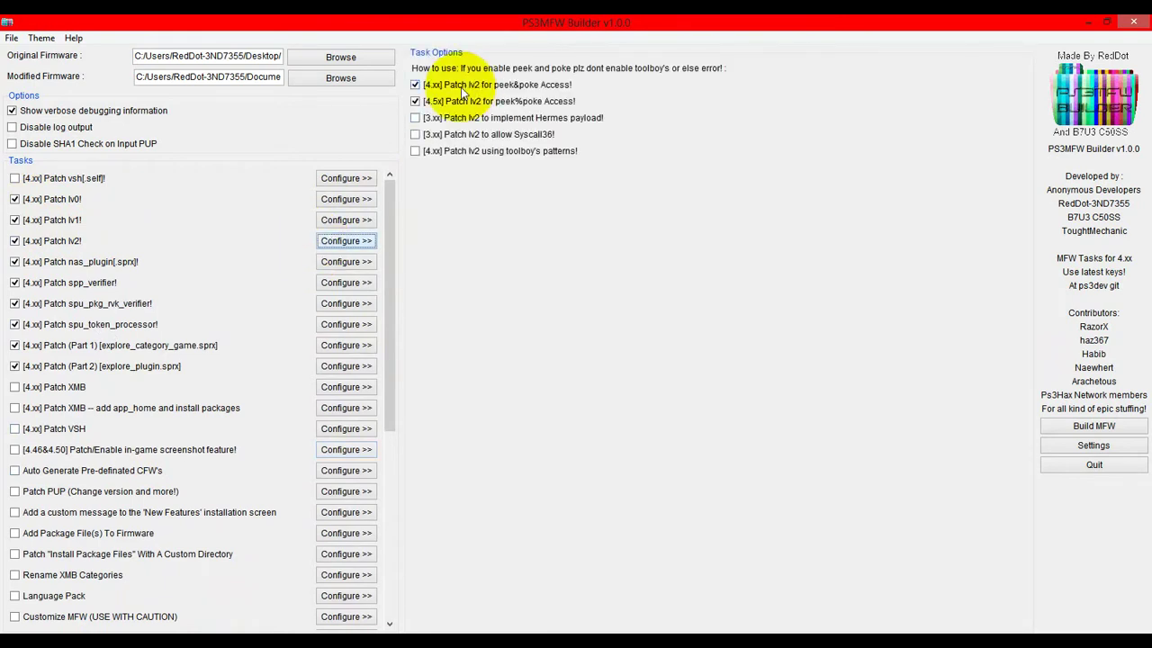
click(449, 86)
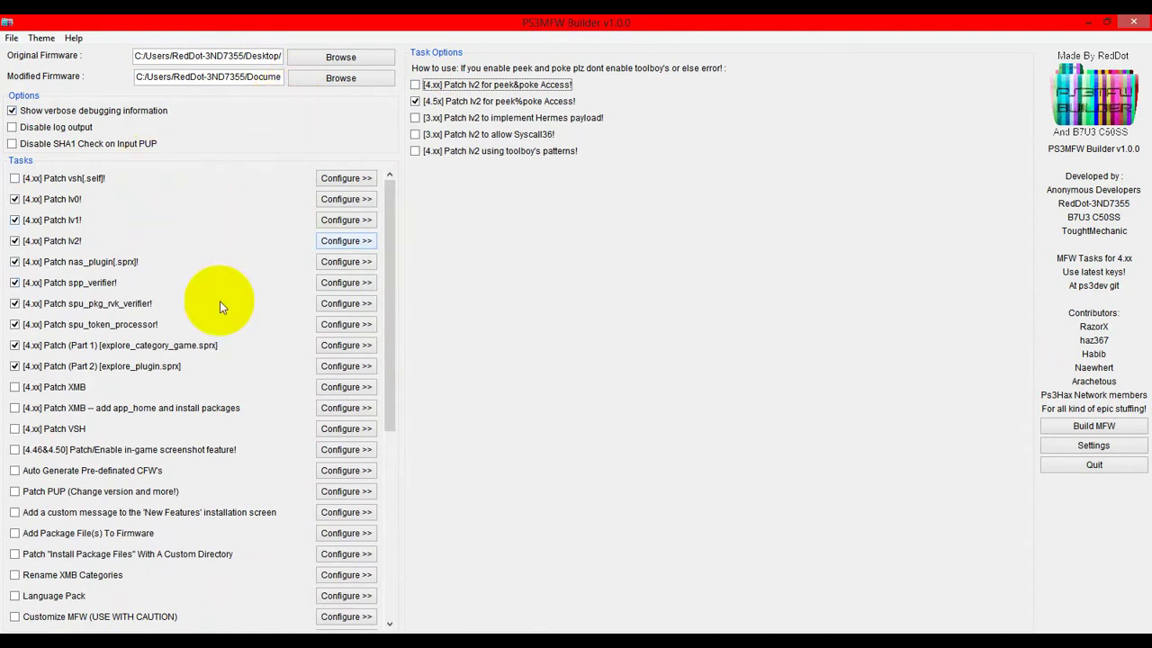
click(338, 225)
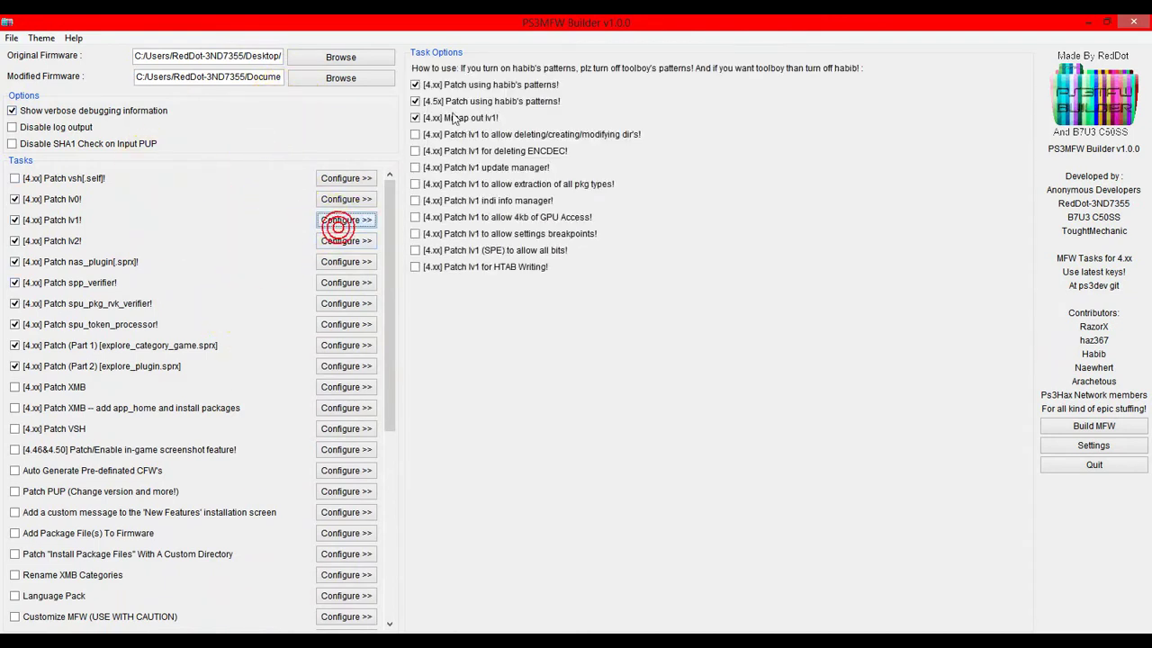
click(430, 85)
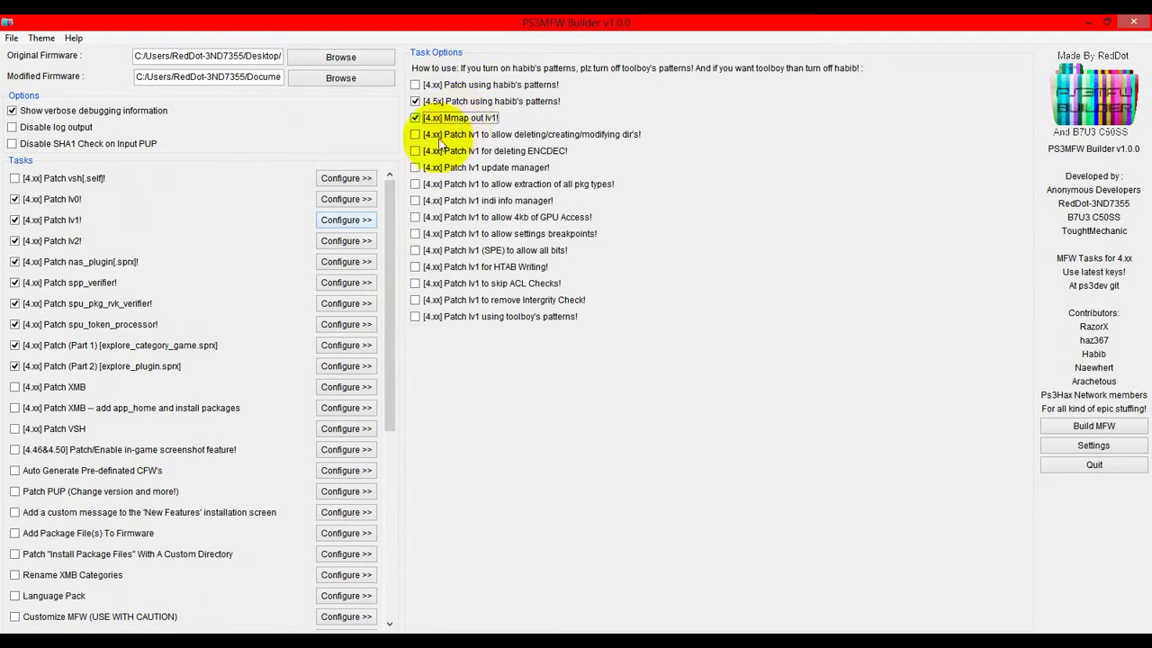
click(346, 199)
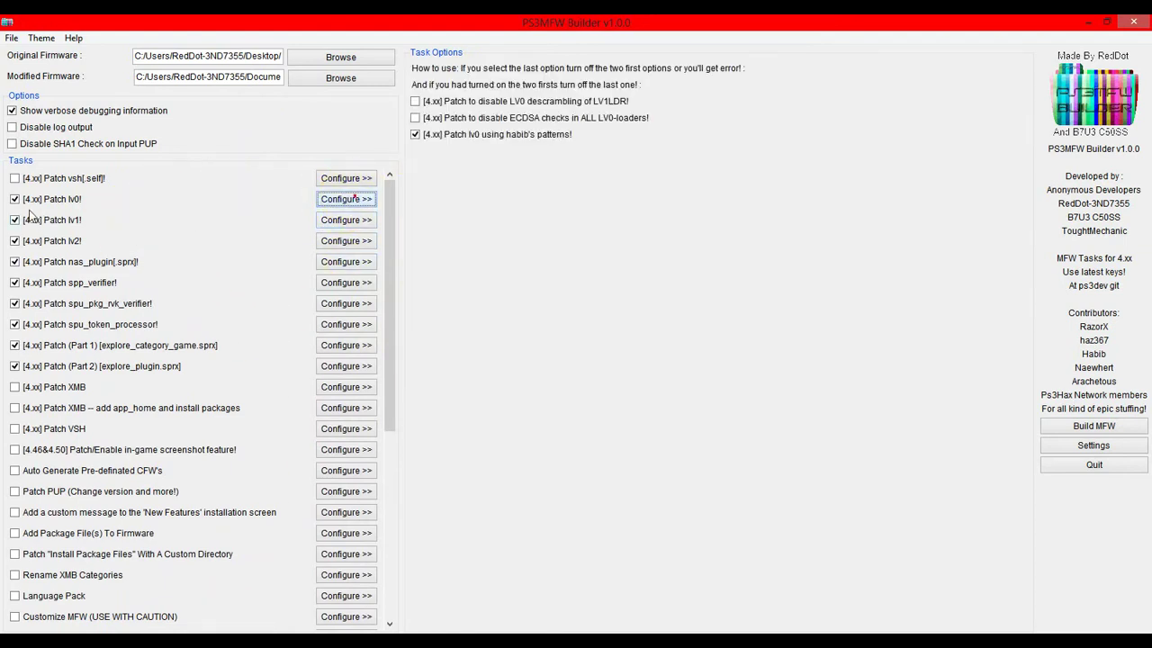
click(416, 136)
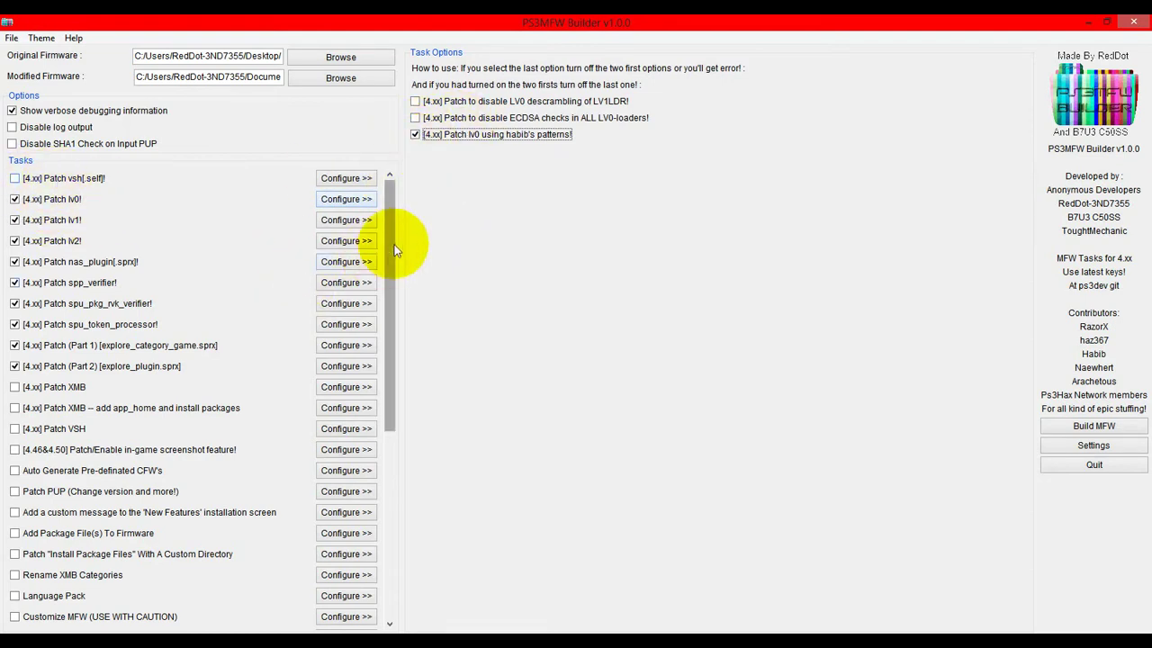
- Enable Patch vsh[.self]! with the unsigned applications option and the [4.50] ReactPSN patch from haz367 instead of habib's [4.xx] one
click(81, 178)
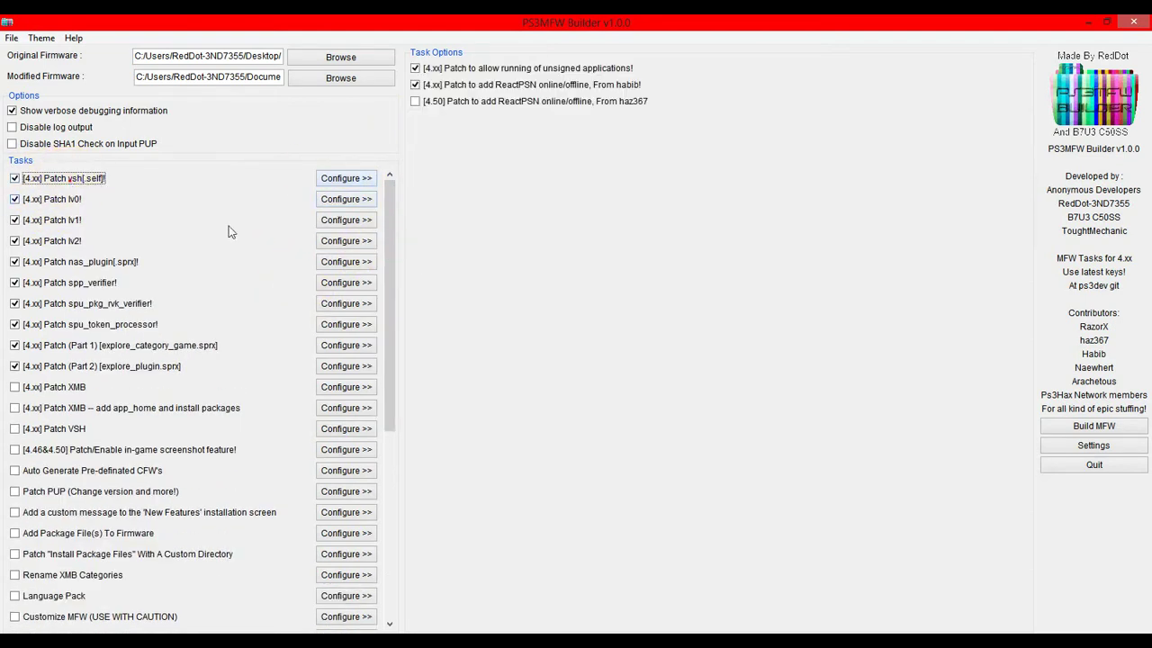
click(501, 84)
click(485, 102)
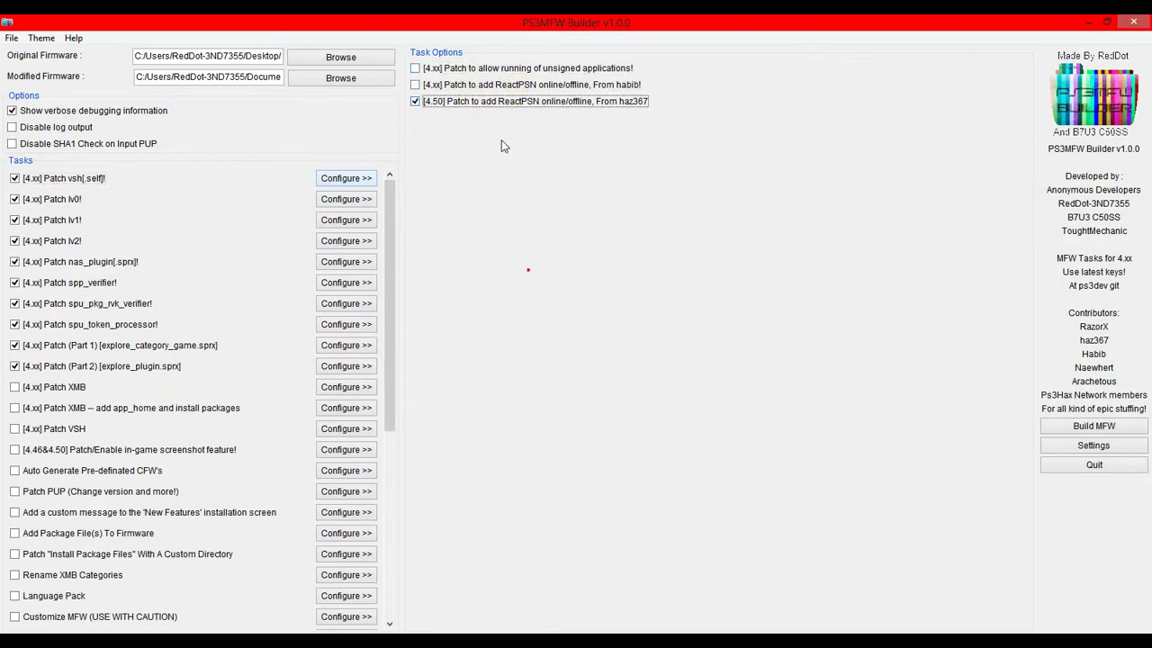
click(522, 70)
drag(389, 222, 394, 189)
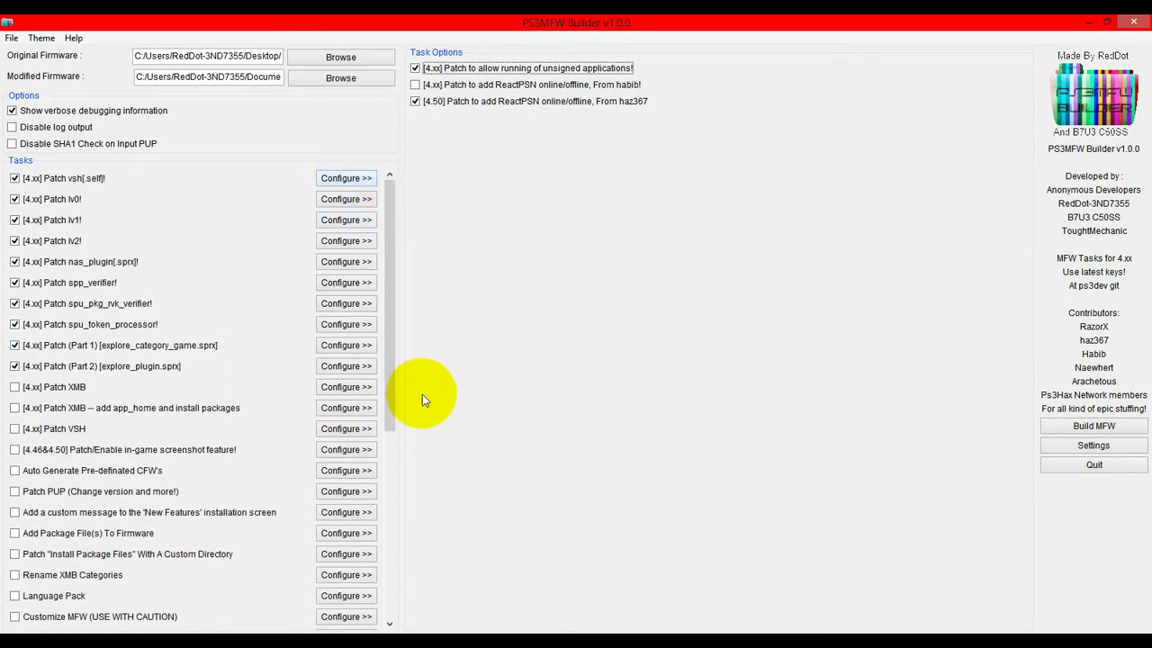
- Enable Patch XMB -- add app_home and install packages with both icon options, and start building the modified firmware
click(231, 407)
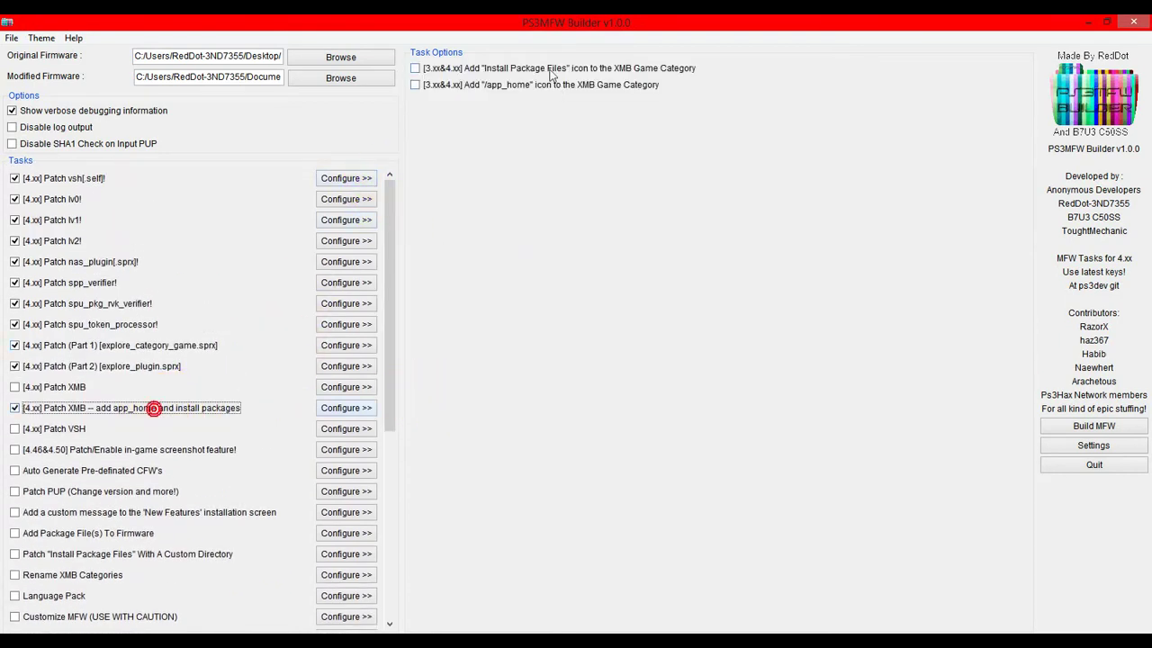
click(1081, 422)
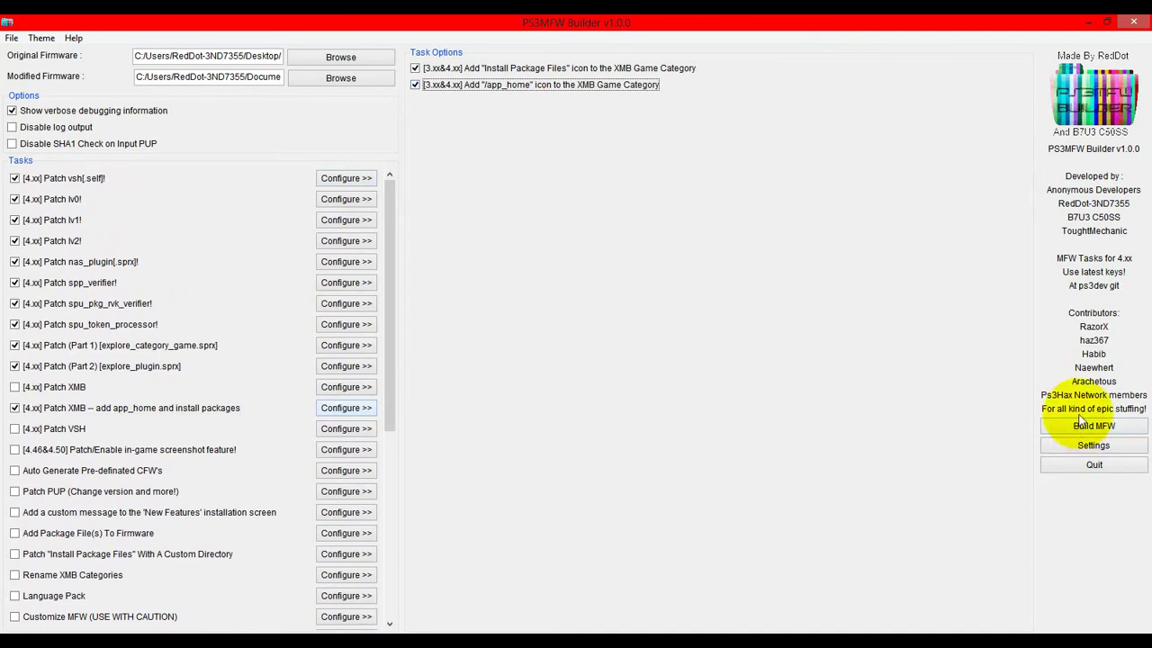
click(1082, 426)
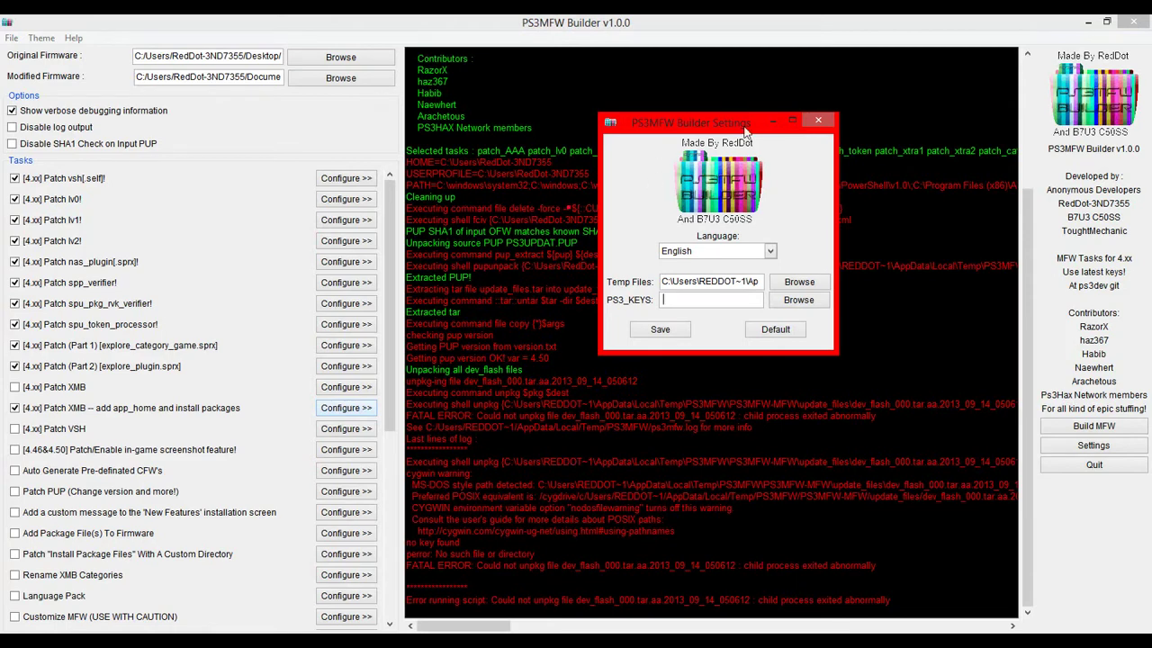
- Set the PS3_KEYS directory to the data folder inside Our MFW 1.0.0 and save the builder settings
drag(746, 131, 594, 197)
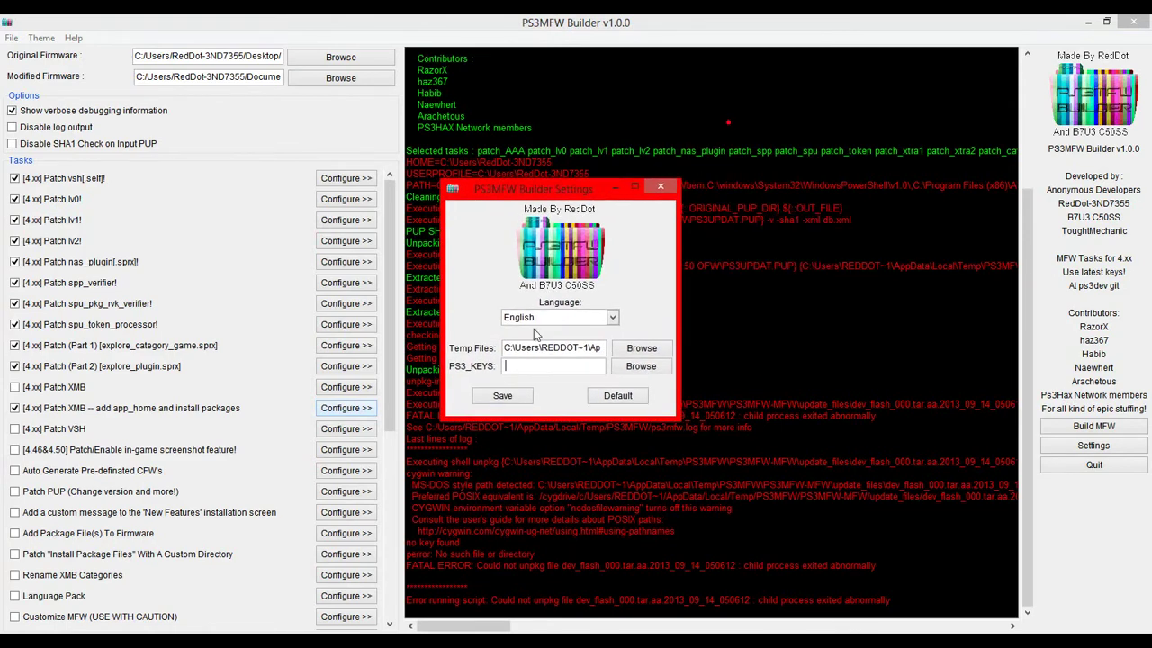
click(639, 369)
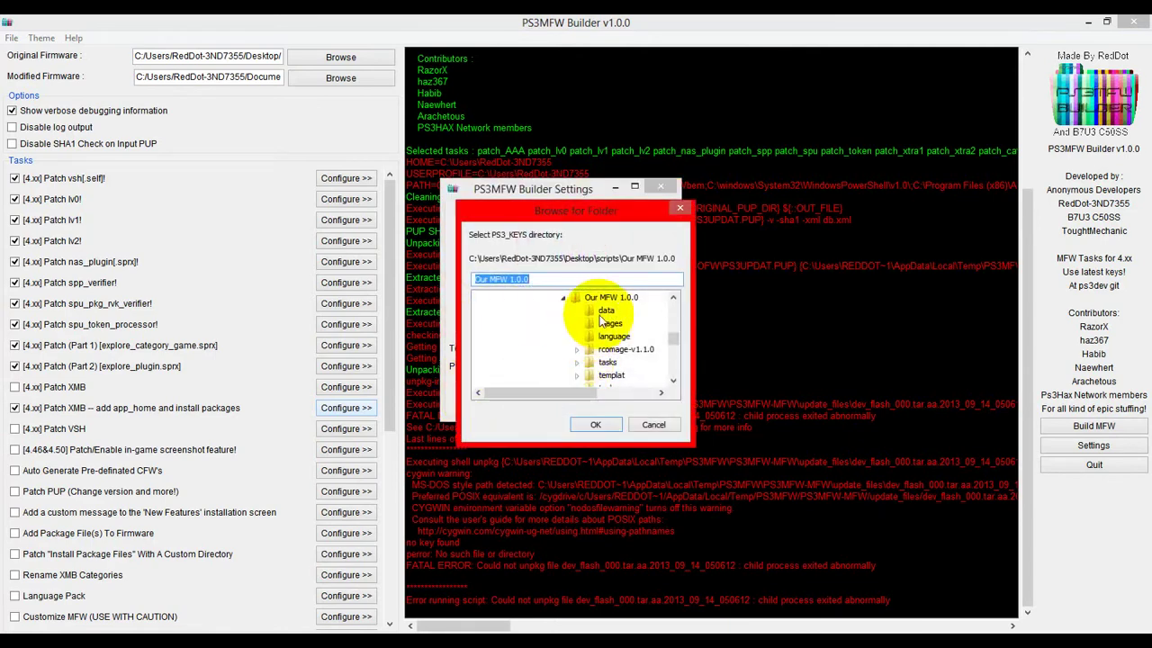
click(604, 309)
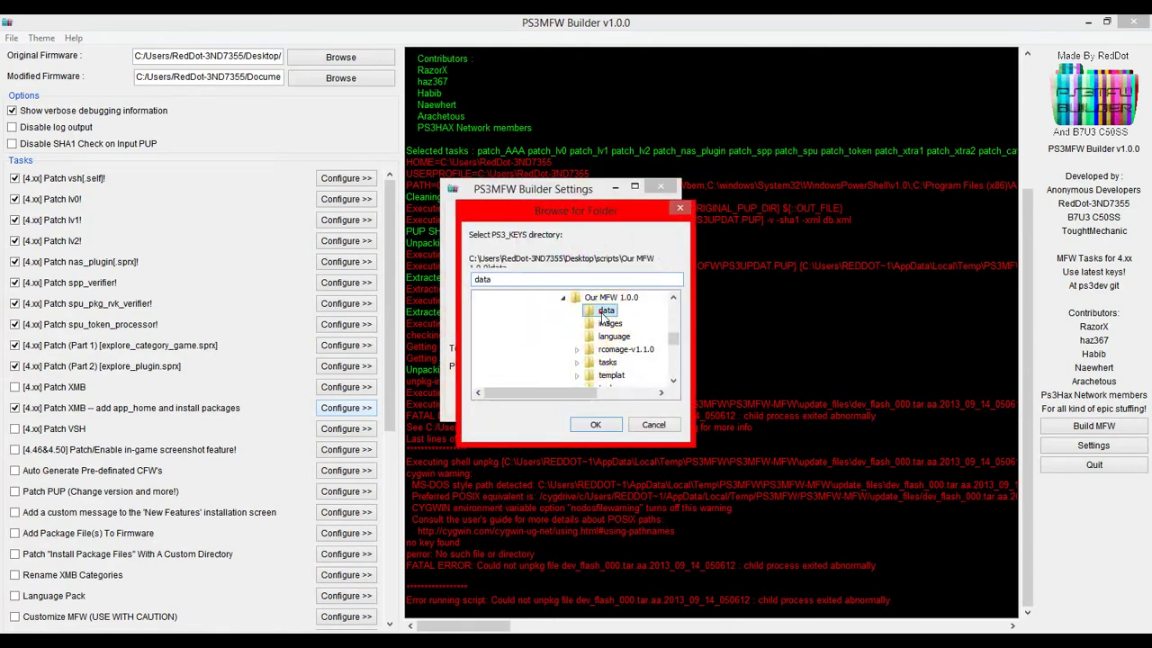
click(594, 424)
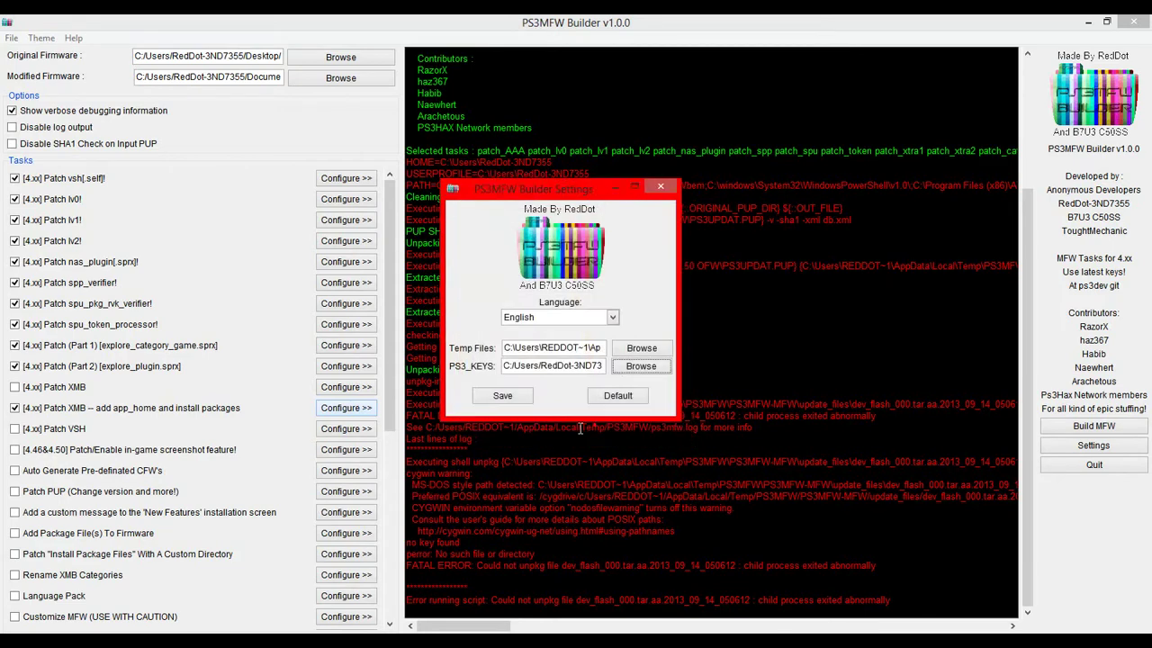
click(504, 396)
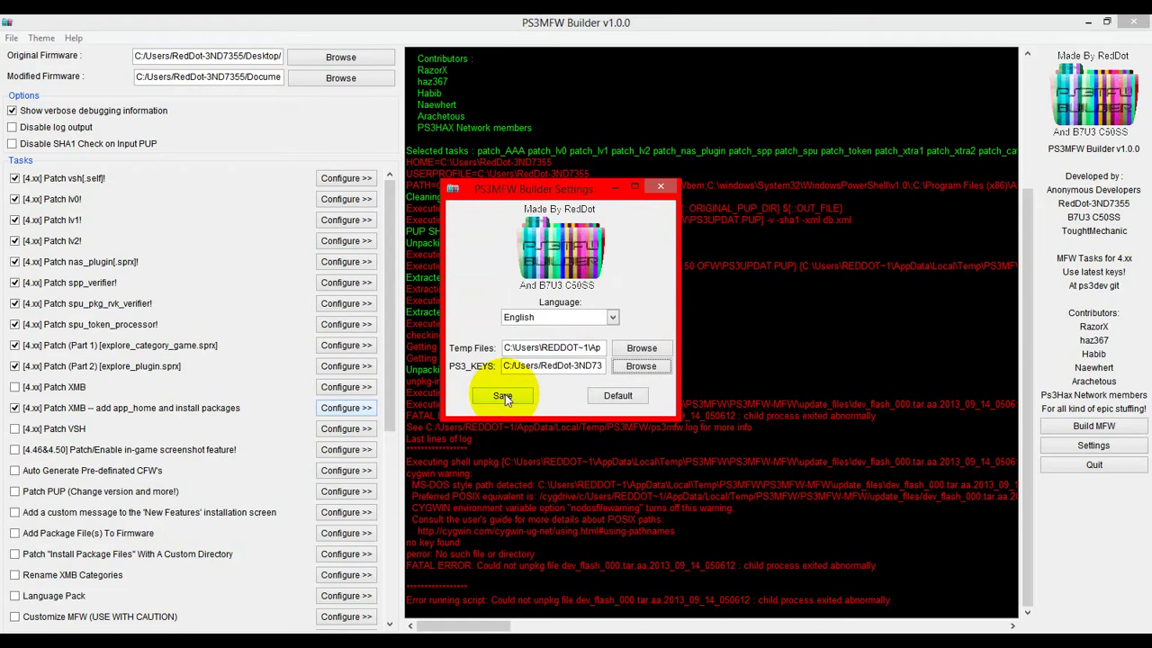
click(504, 396)
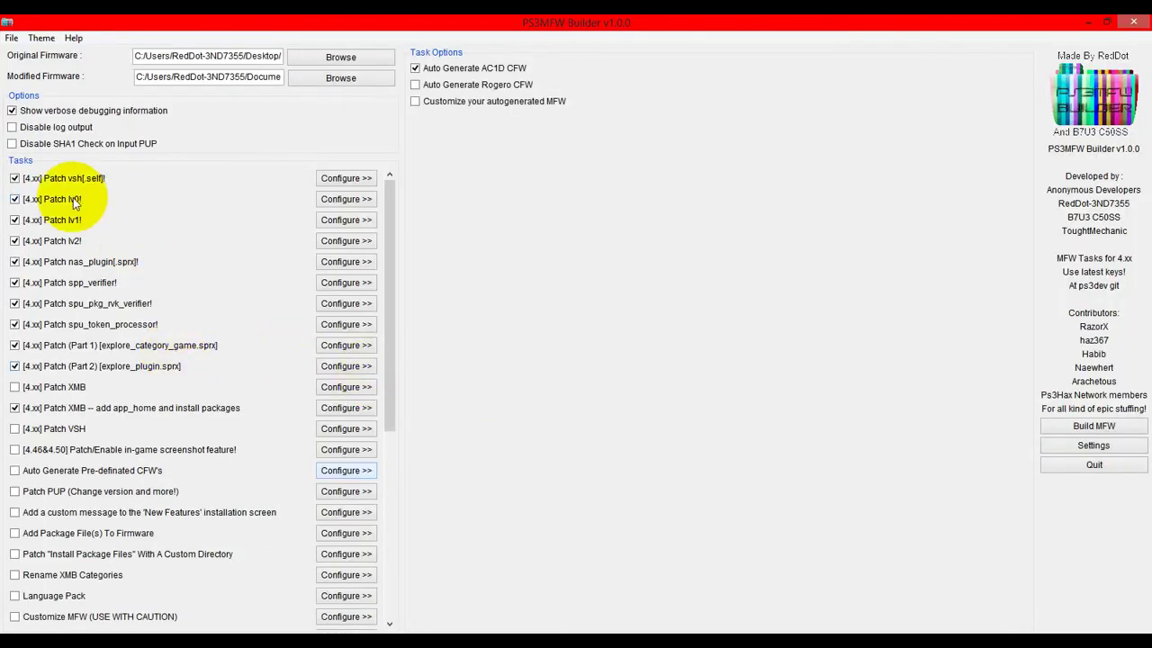
- Turn off the first [4.xx] habib's patterns option for Patch lv1! and review the options of Patch vsh[.self]!, Patch lv0! and Patch lv2!
click(358, 179)
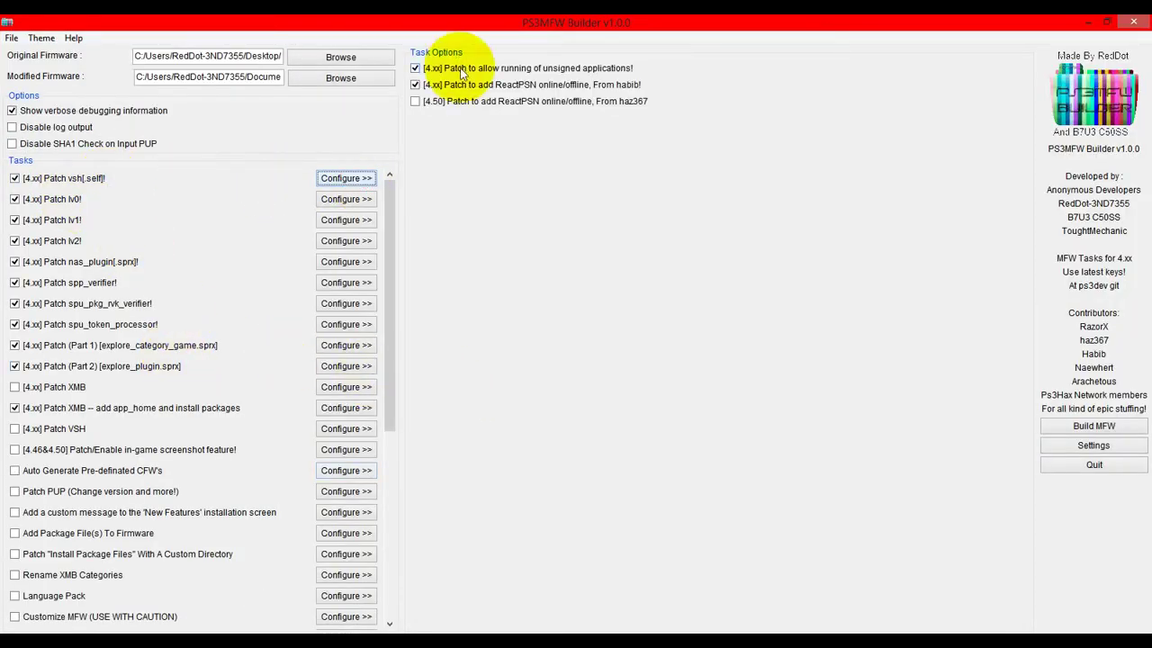
click(346, 220)
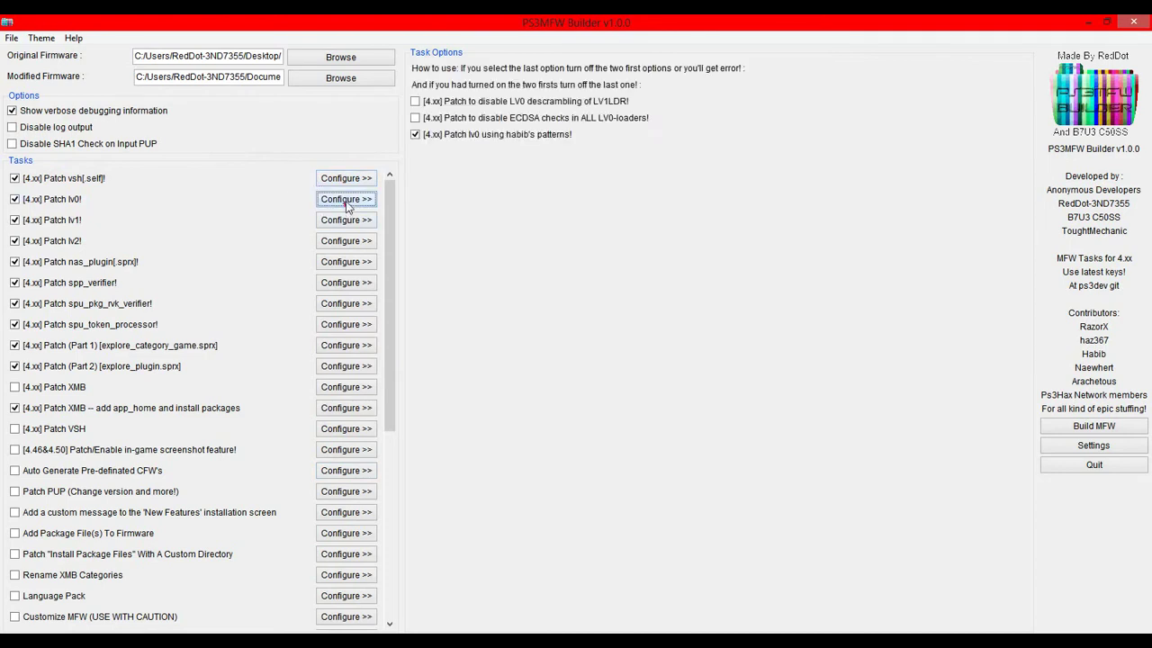
click(415, 85)
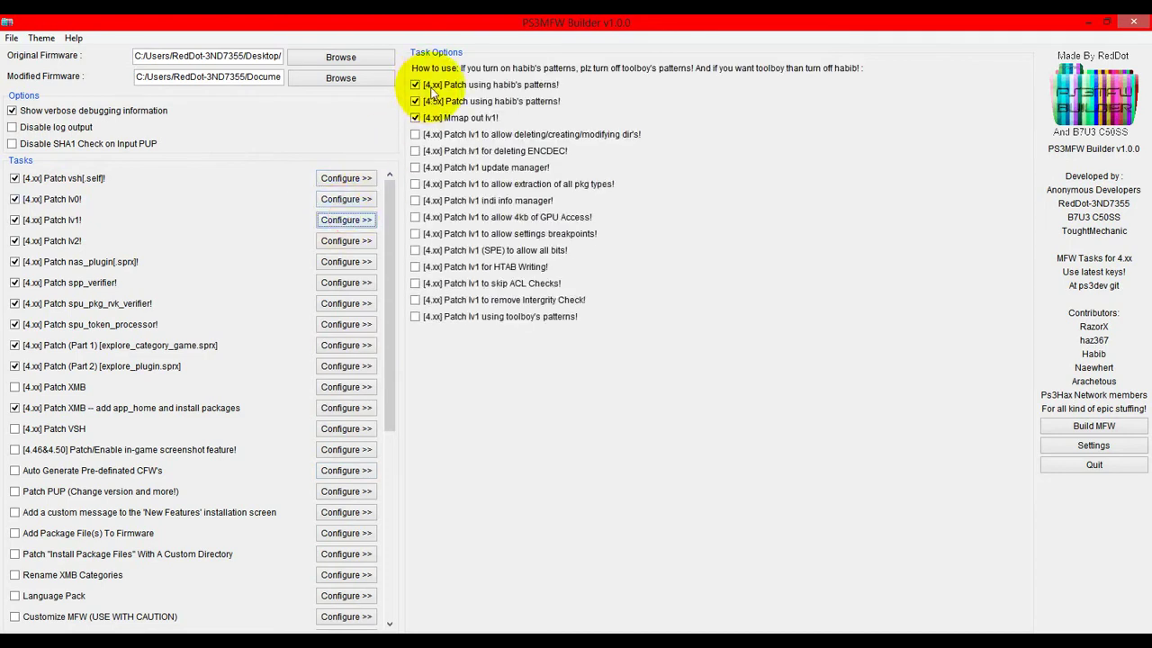
click(348, 242)
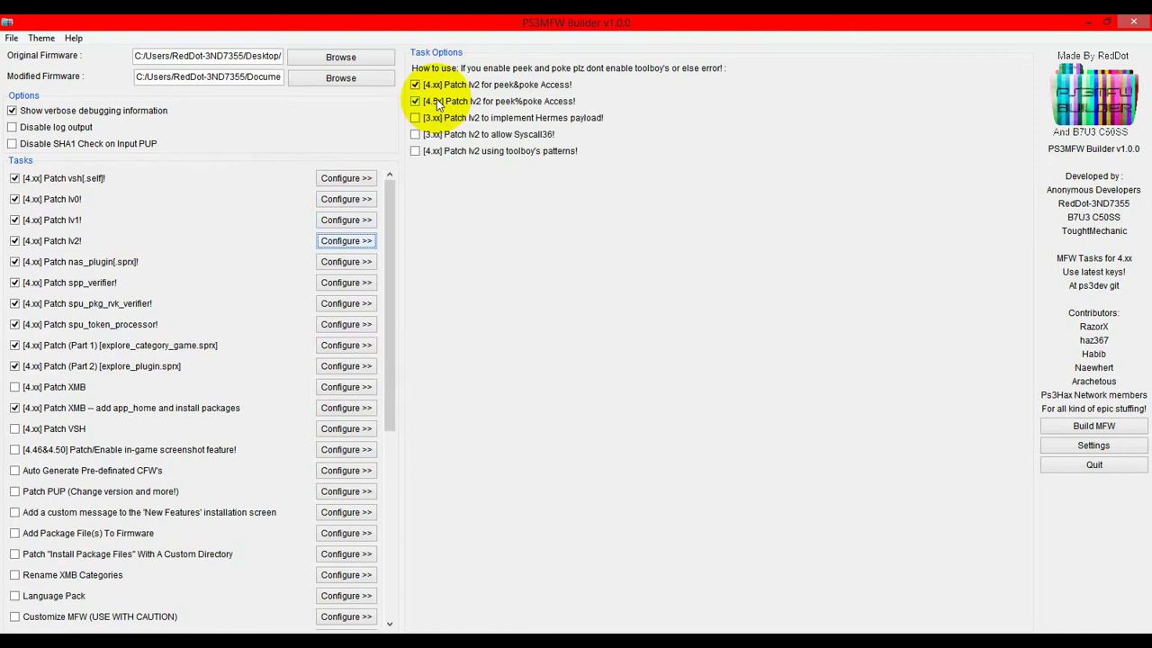
- Review the options of the remaining enabled tasks, from Patch nas_plugin[.sprx]! through Patch XMB -- add app_home and install packages
click(358, 268)
click(352, 280)
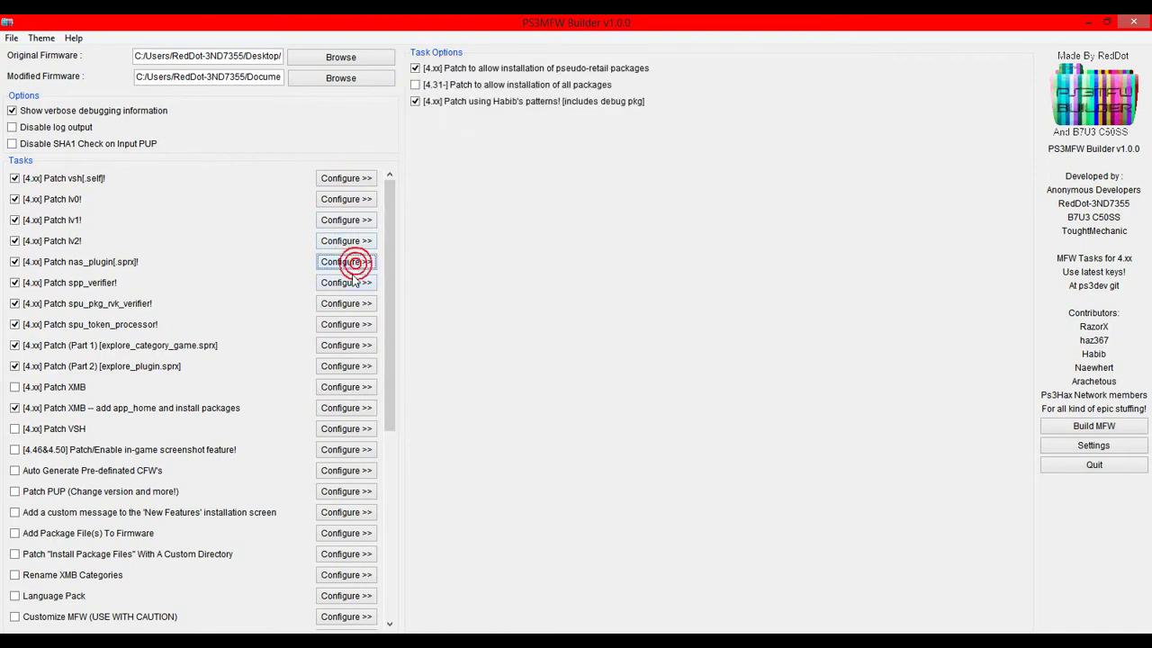
click(349, 304)
click(347, 325)
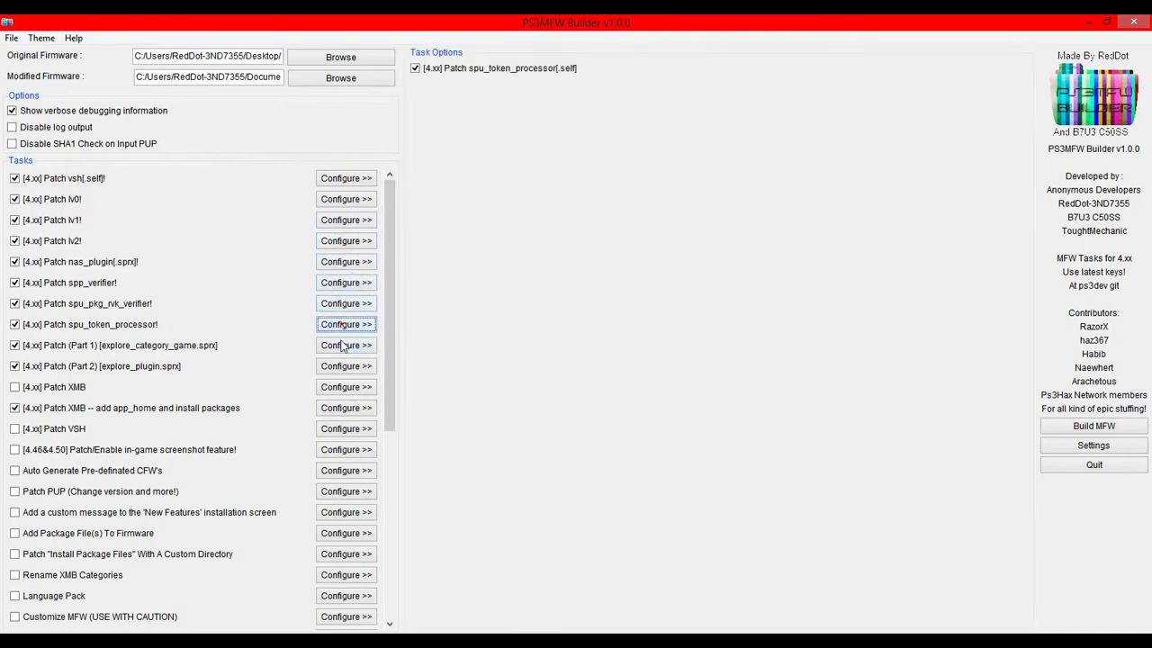
click(345, 345)
click(343, 367)
click(349, 409)
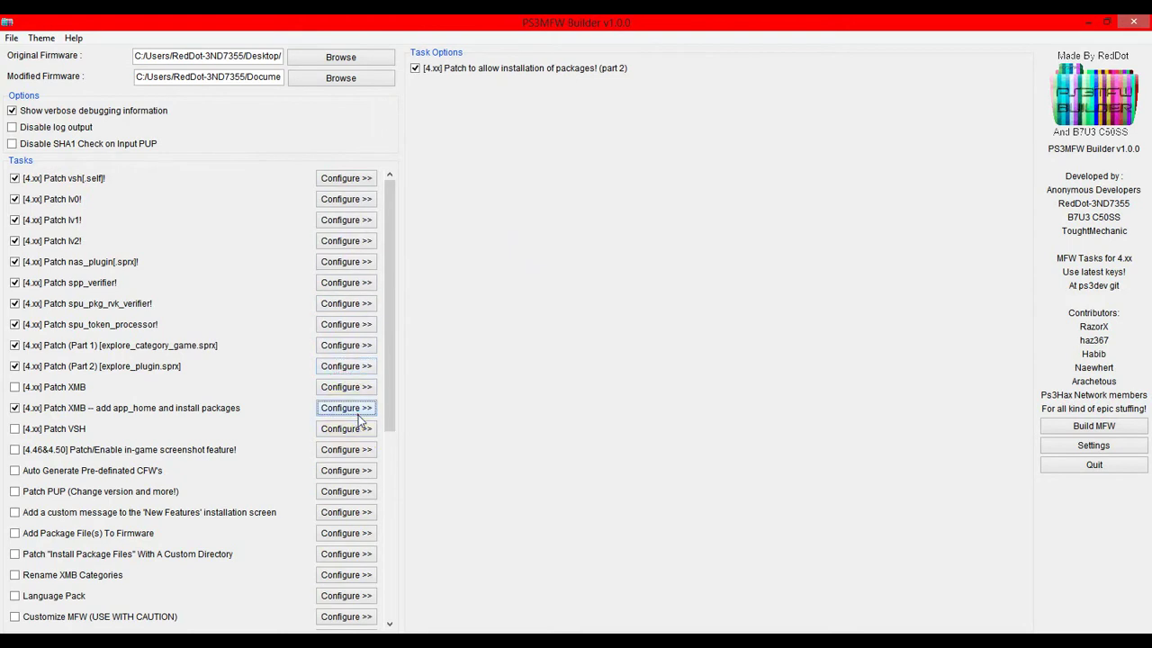
click(422, 432)
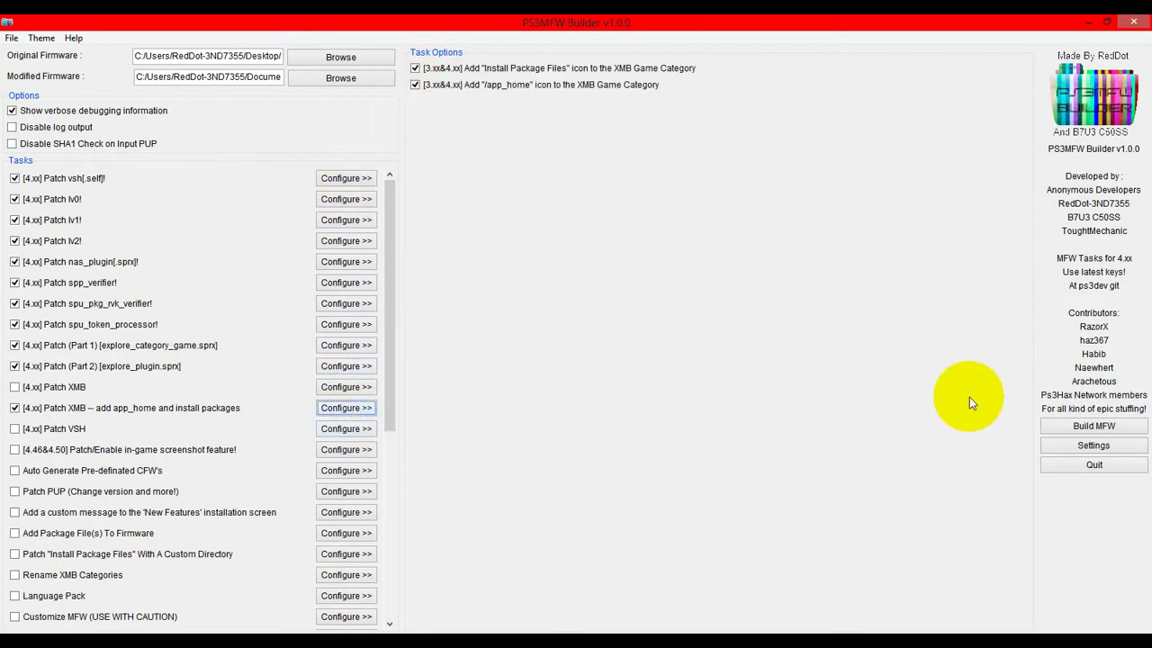
- Build the modified firmware with the selected tasks and bring up the Console window to follow its log
click(1107, 428)
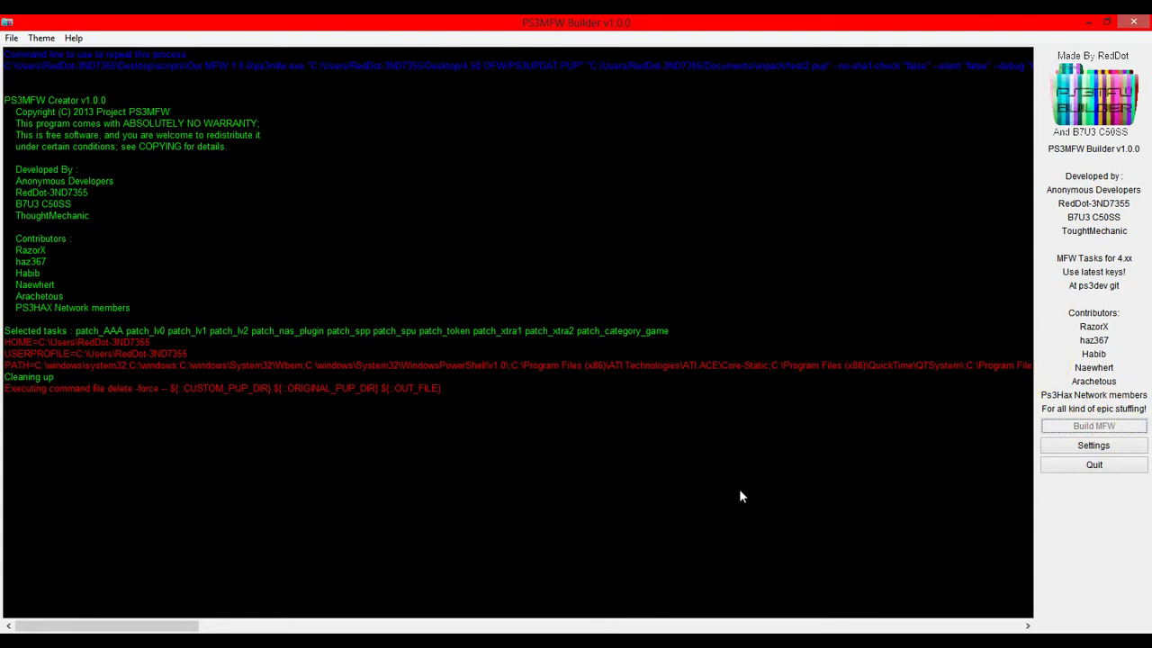
click(329, 627)
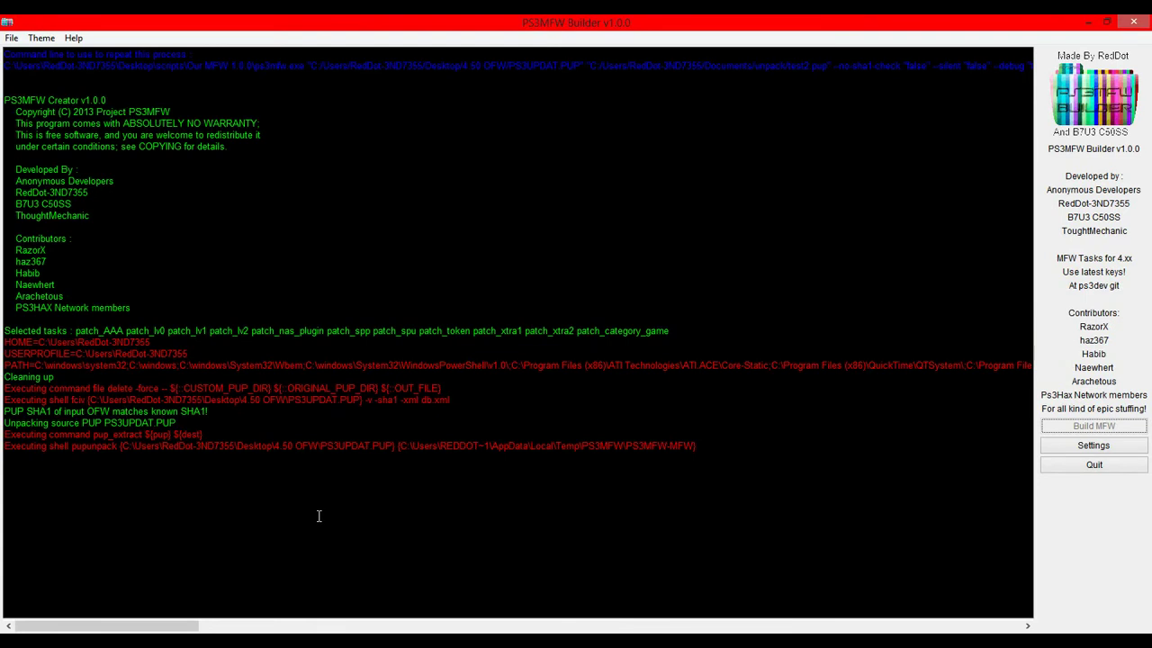
click(295, 628)
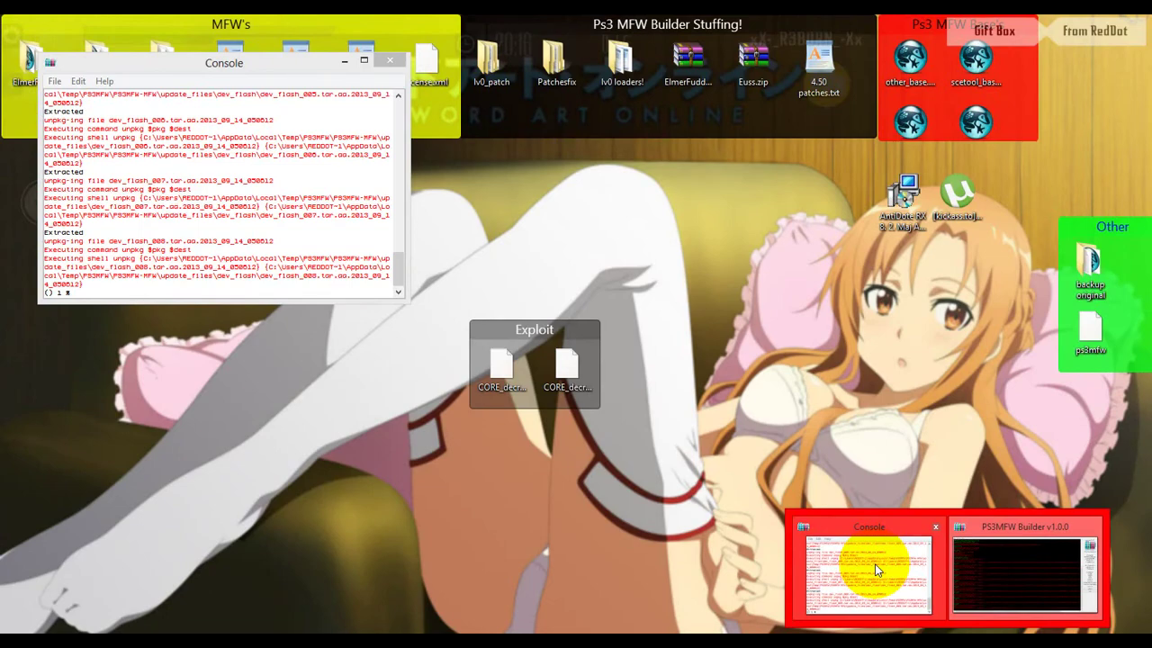
click(874, 563)
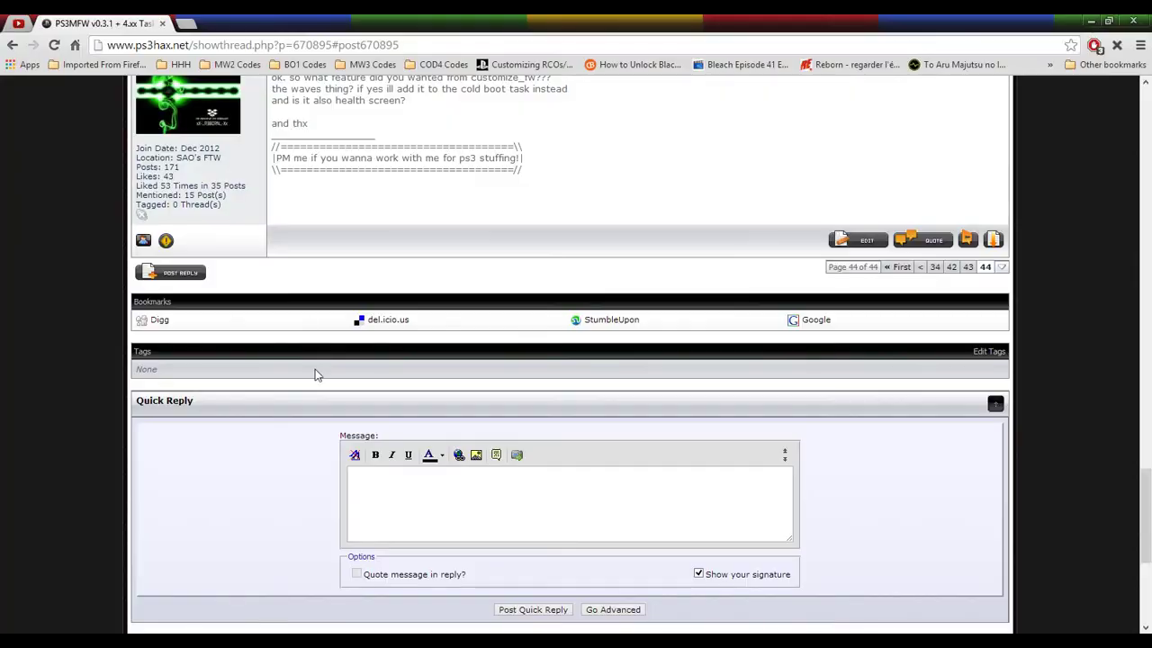
- Examine the title and recent posts of the PS3MFW v0.3.1 + 4.xx Tasks thread on ps3hax.net in the browser
scroll(273, 258, up, 10)
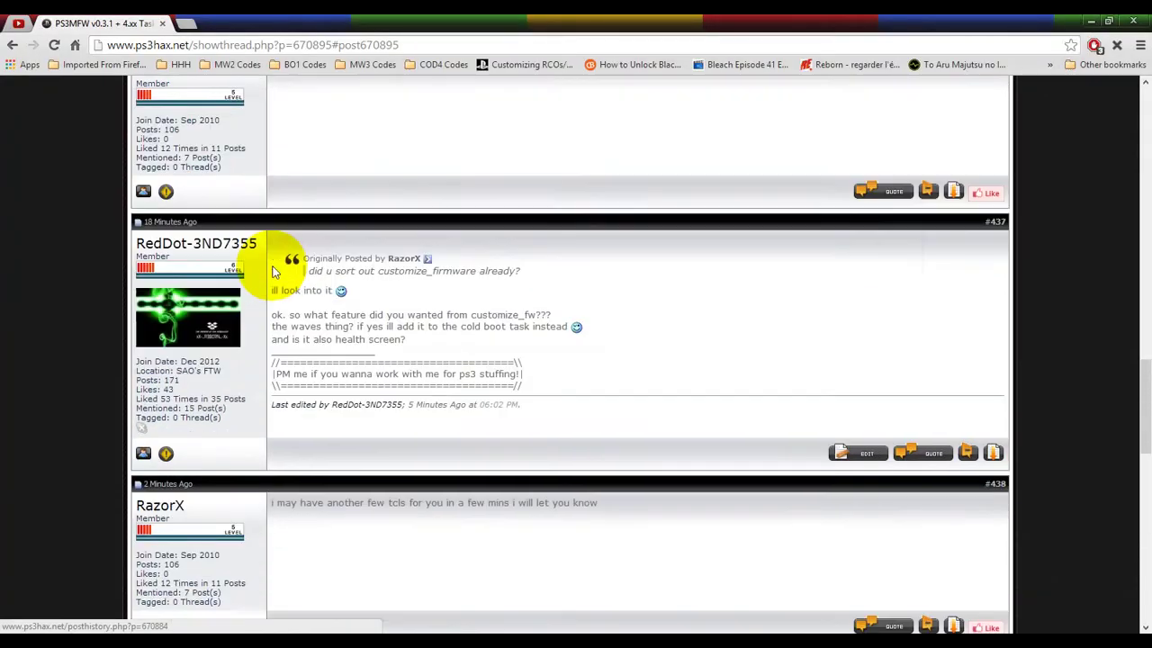
scroll(274, 270, up, 20)
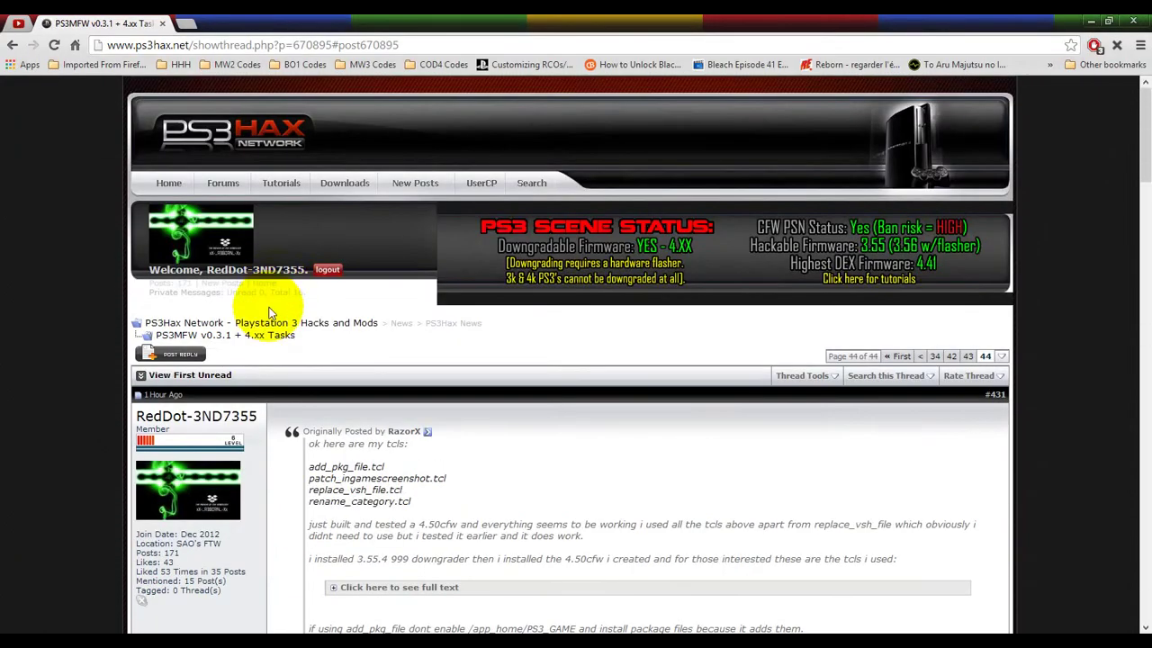
drag(233, 340, 150, 335)
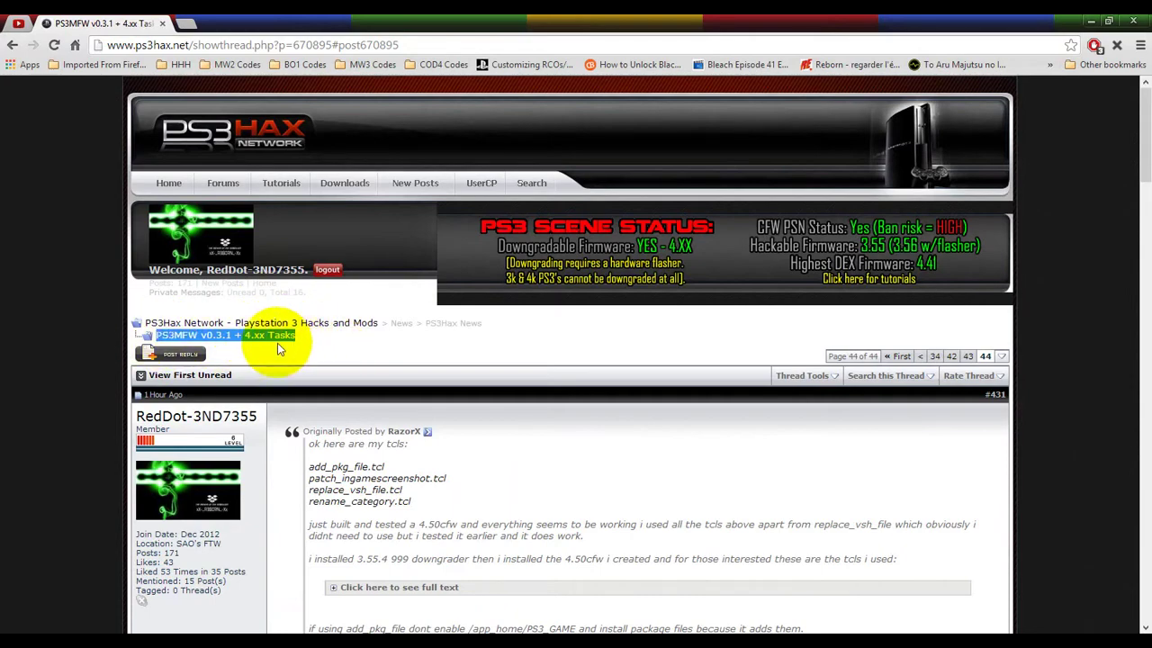
click(342, 353)
scroll(345, 348, down, 12)
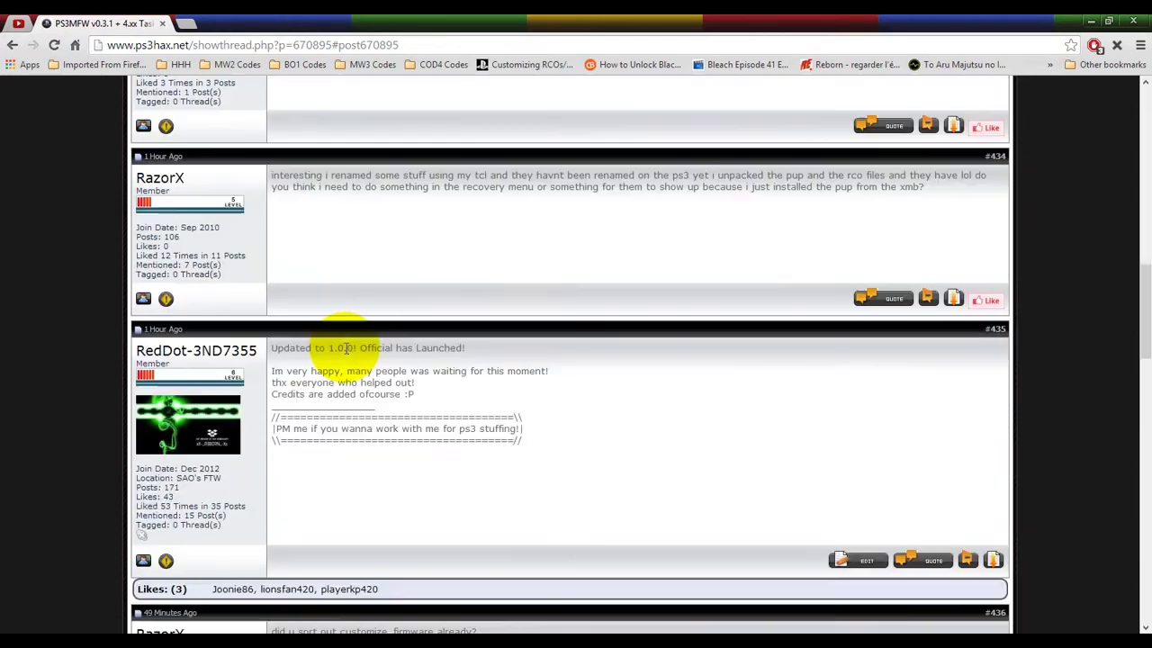
scroll(346, 348, down, 15)
scroll(344, 348, up, 2)
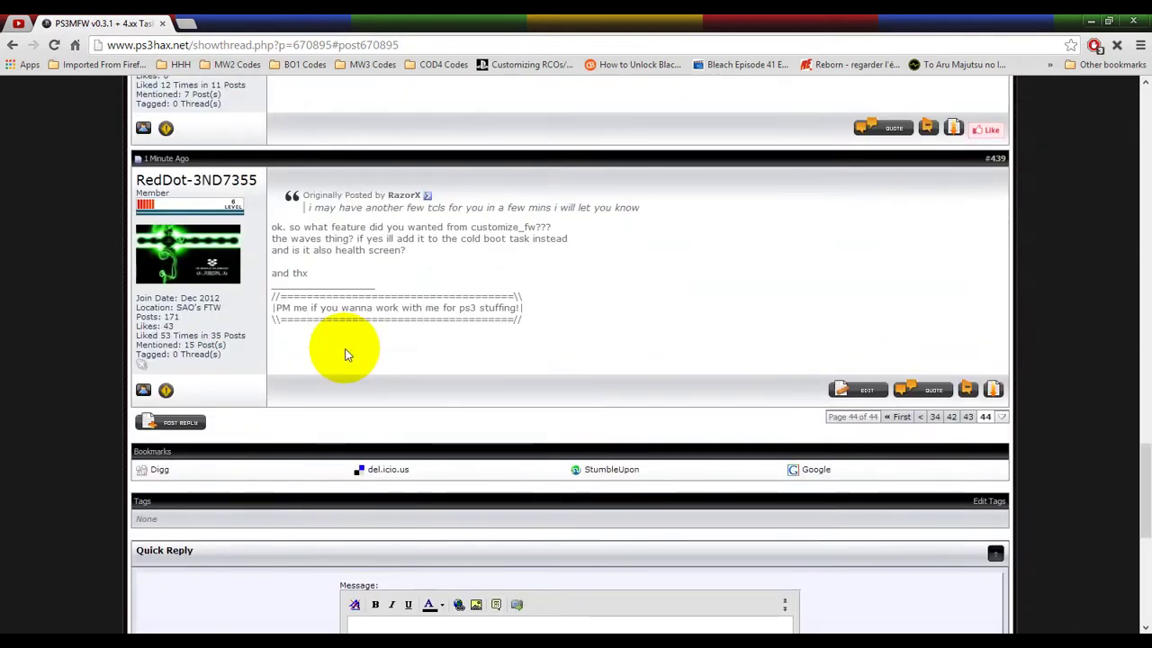
- Refresh the forum thread and read reply #440 about the cancelled PUP build and the rename category task
key(F5)
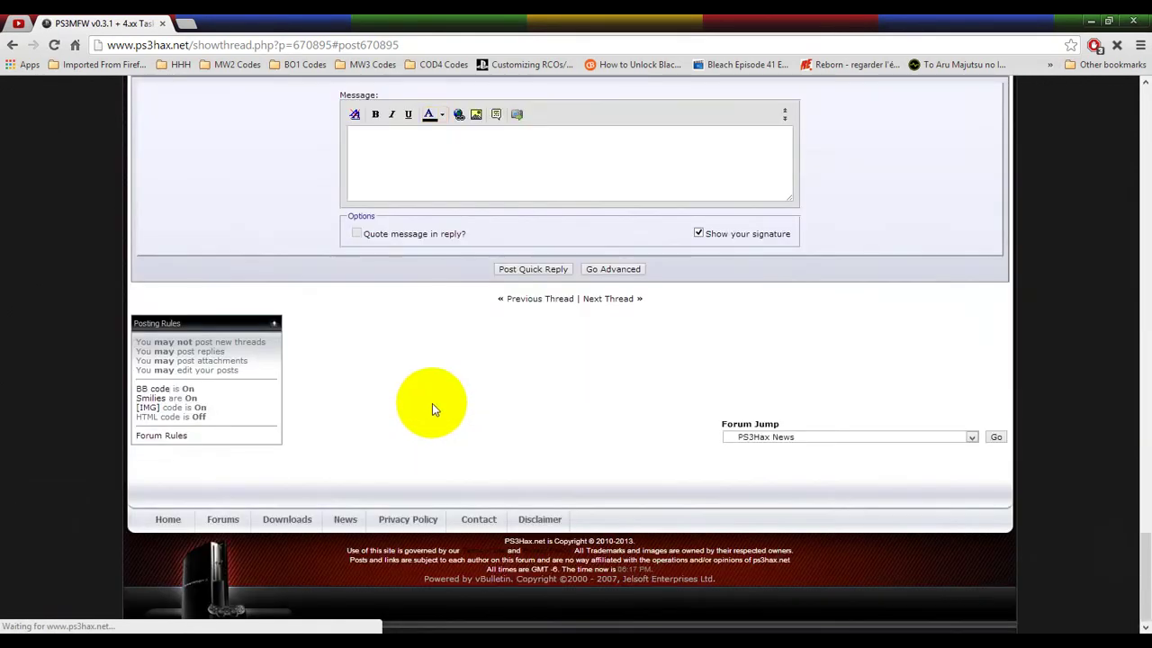
scroll(430, 409, down, 2)
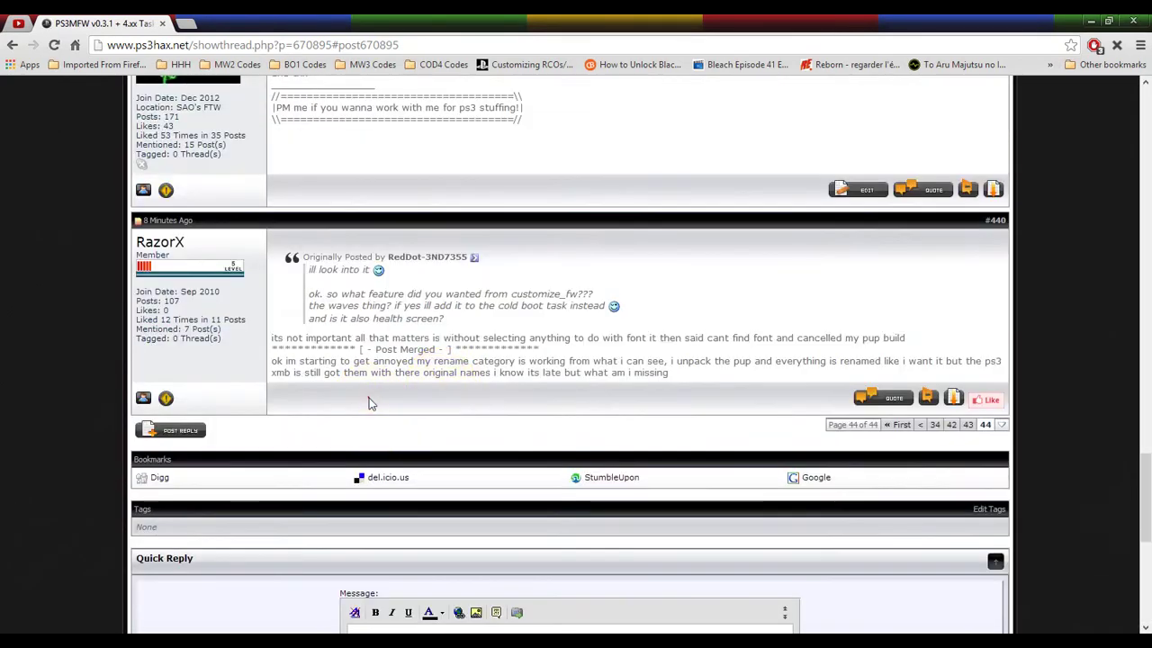
drag(269, 344, 914, 340)
drag(535, 354, 529, 362)
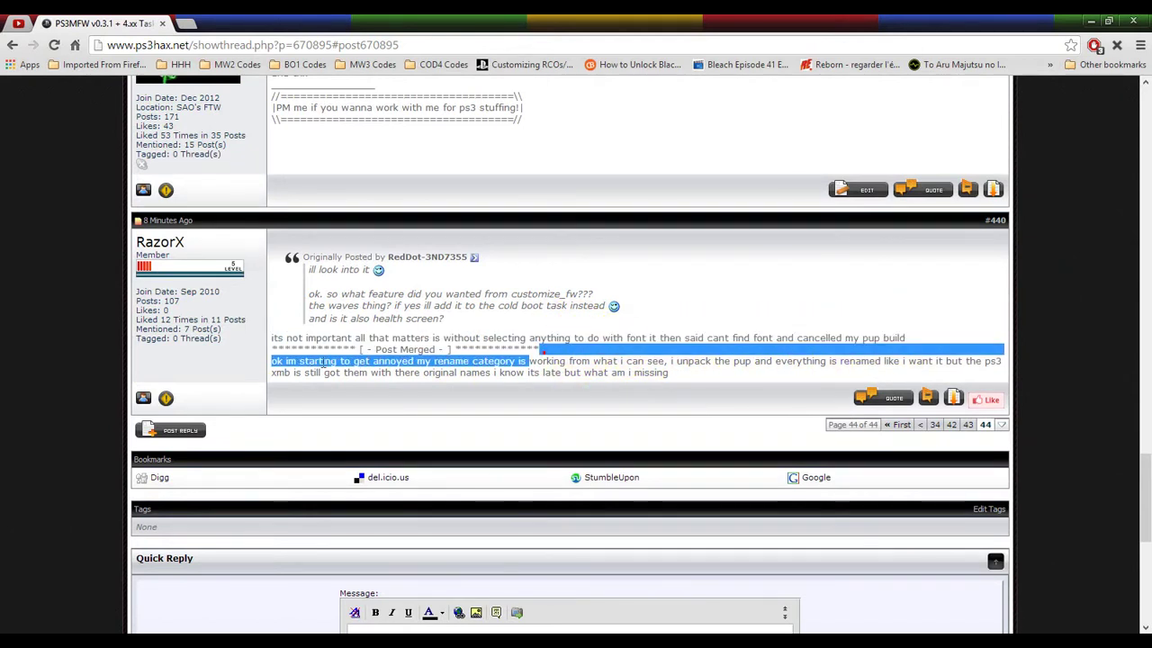
click(324, 363)
drag(399, 361, 529, 365)
drag(536, 363, 977, 360)
click(681, 364)
click(499, 384)
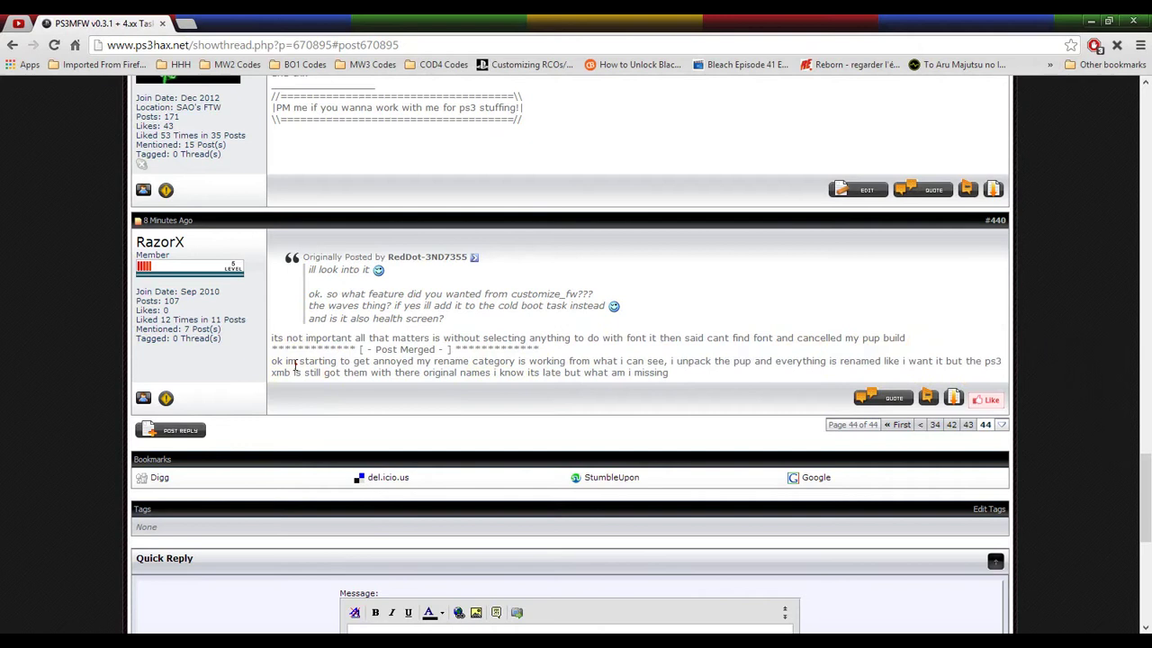
drag(276, 372, 524, 370)
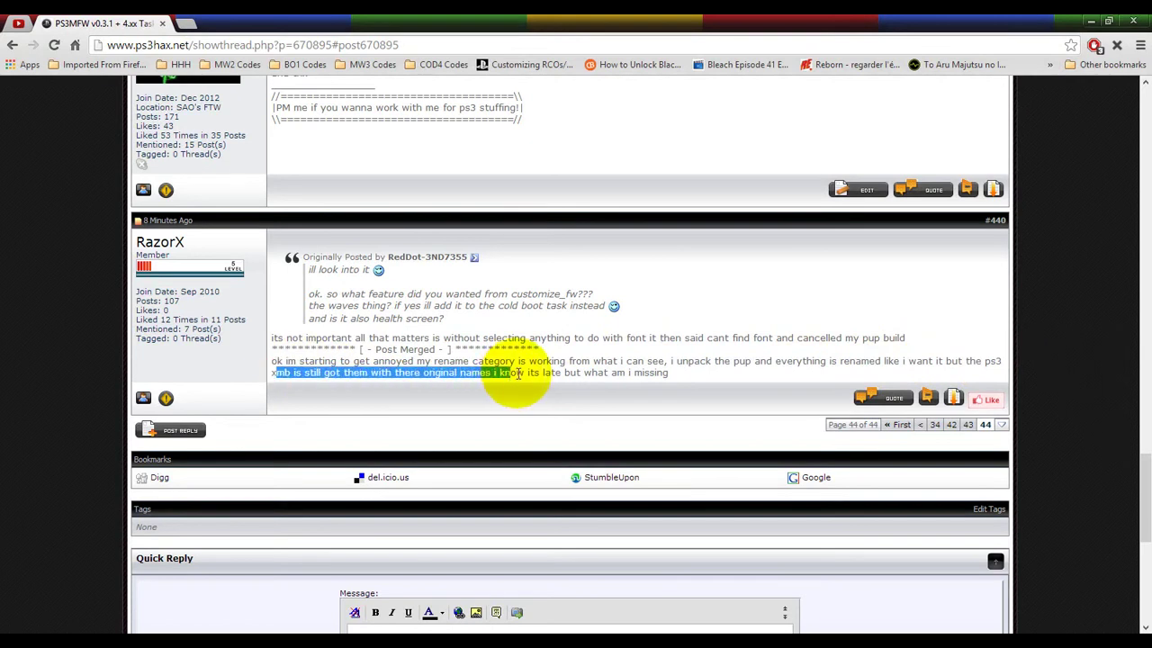
click(524, 370)
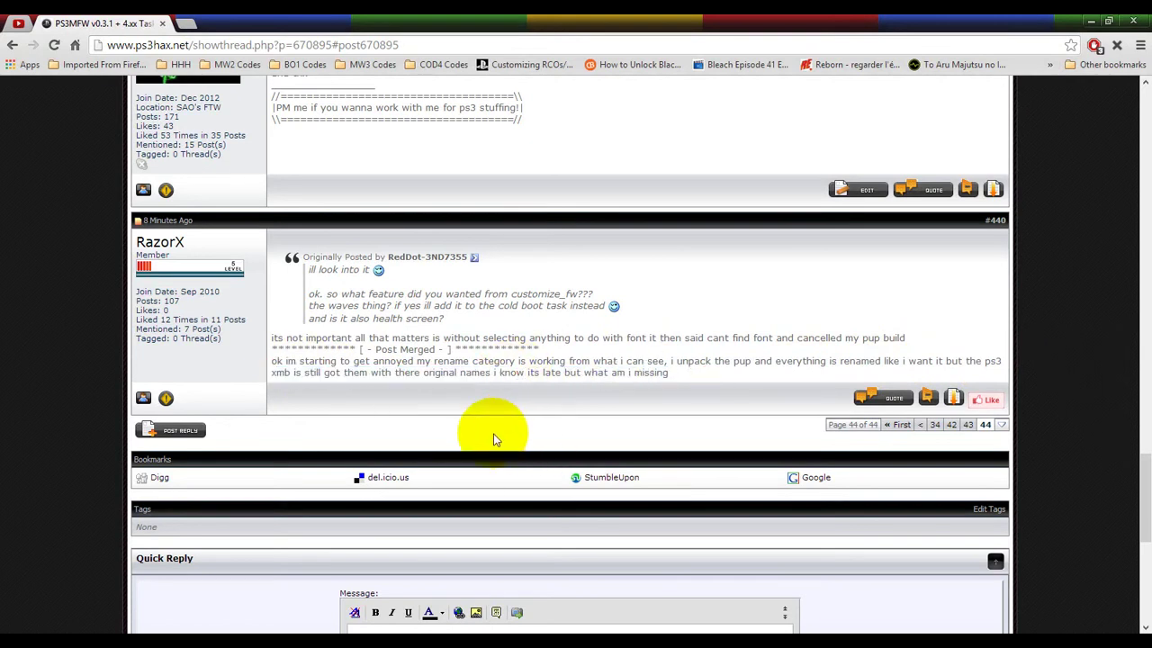
- Examine the author details of reply #440 and reread the preceding replies in the thread
drag(207, 242, 160, 243)
key(ctrl+a)
click(282, 258)
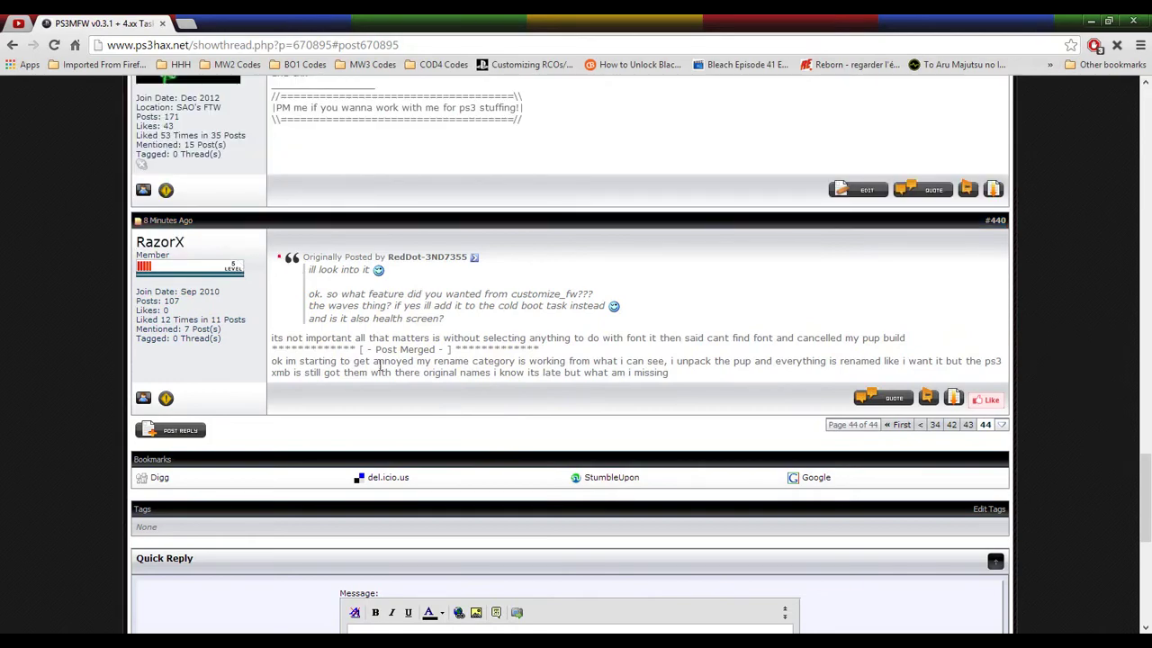
scroll(475, 393, up, 2)
scroll(466, 424, down, 2)
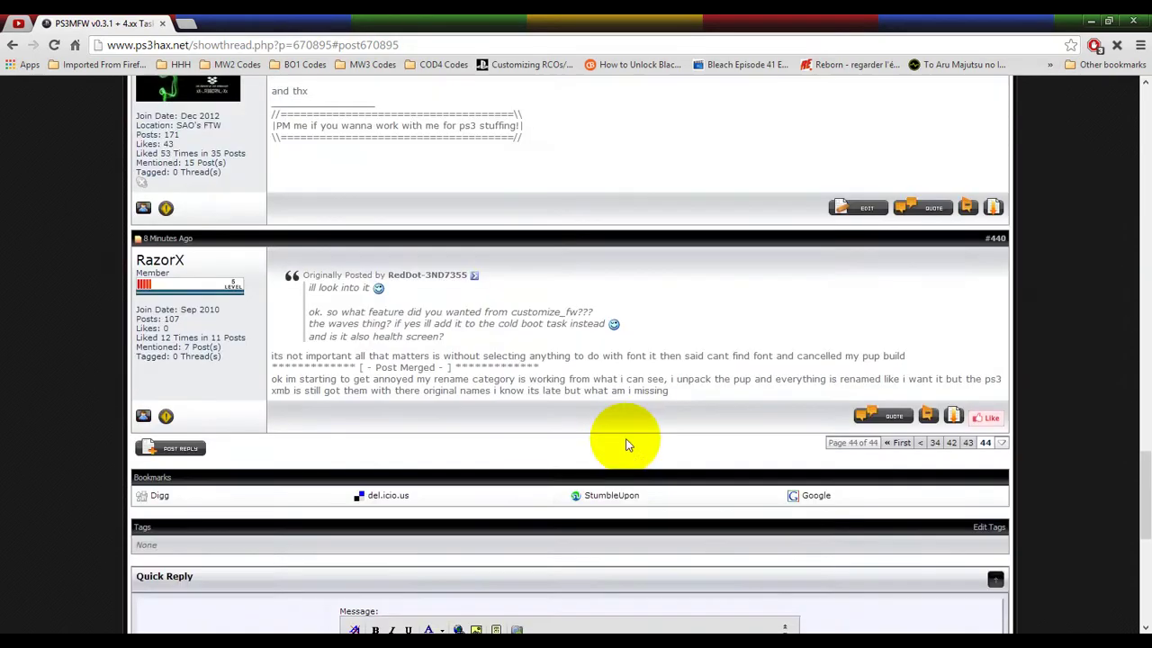
scroll(437, 270, up, 1)
scroll(450, 411, up, 2)
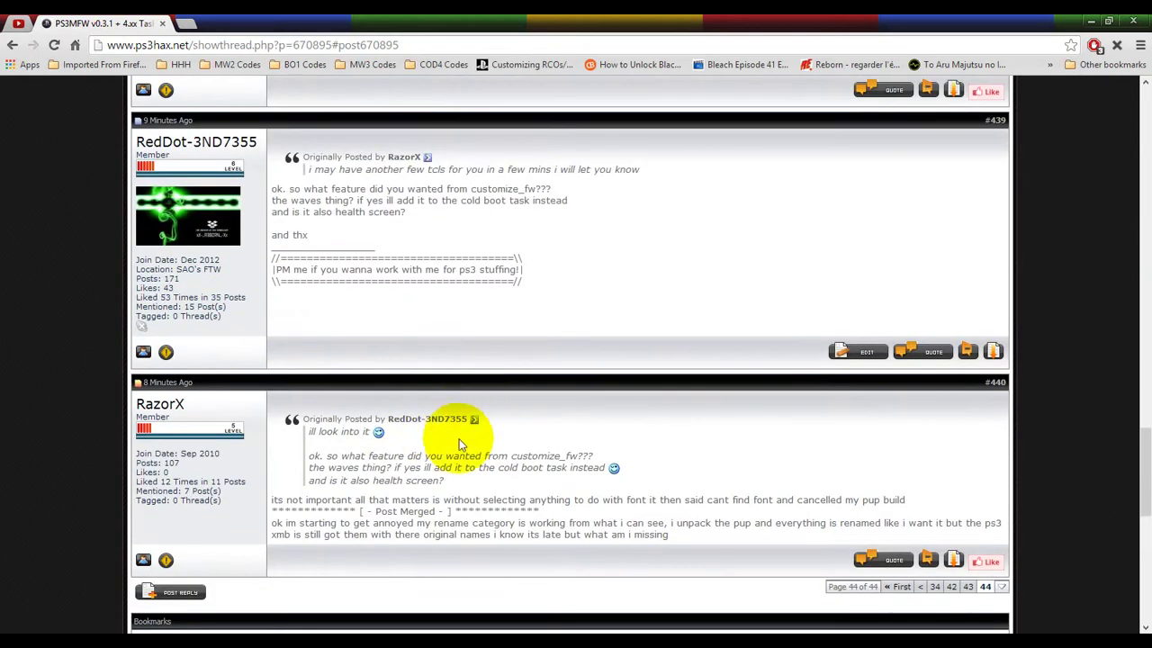
scroll(462, 429, down, 1)
click(175, 315)
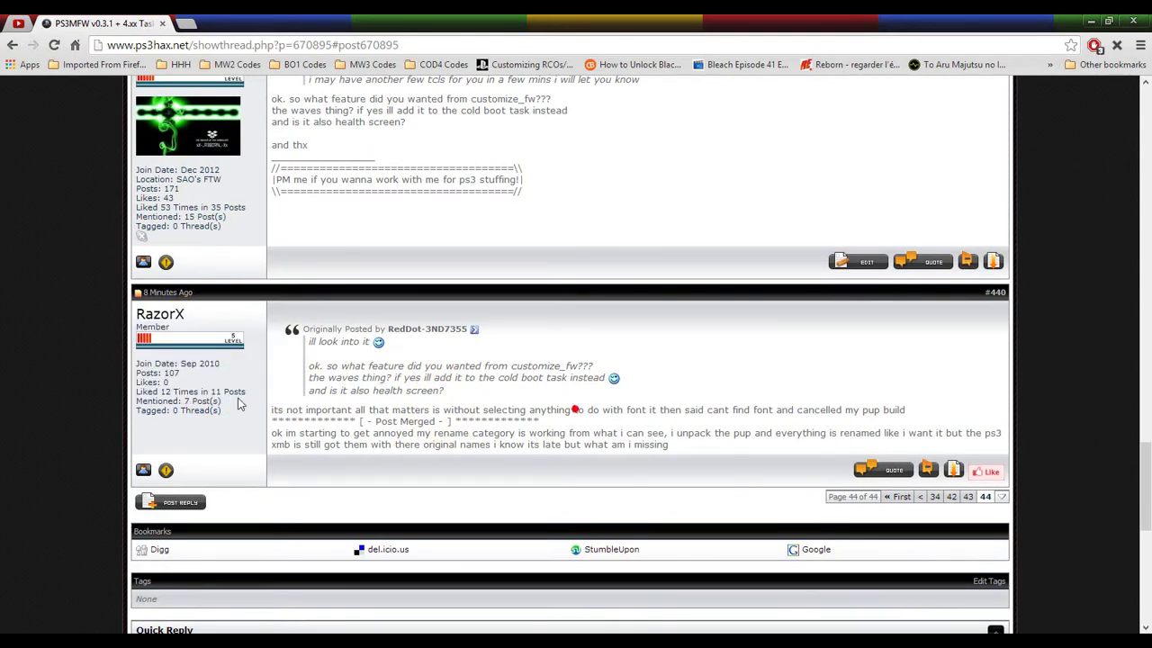
click(238, 401)
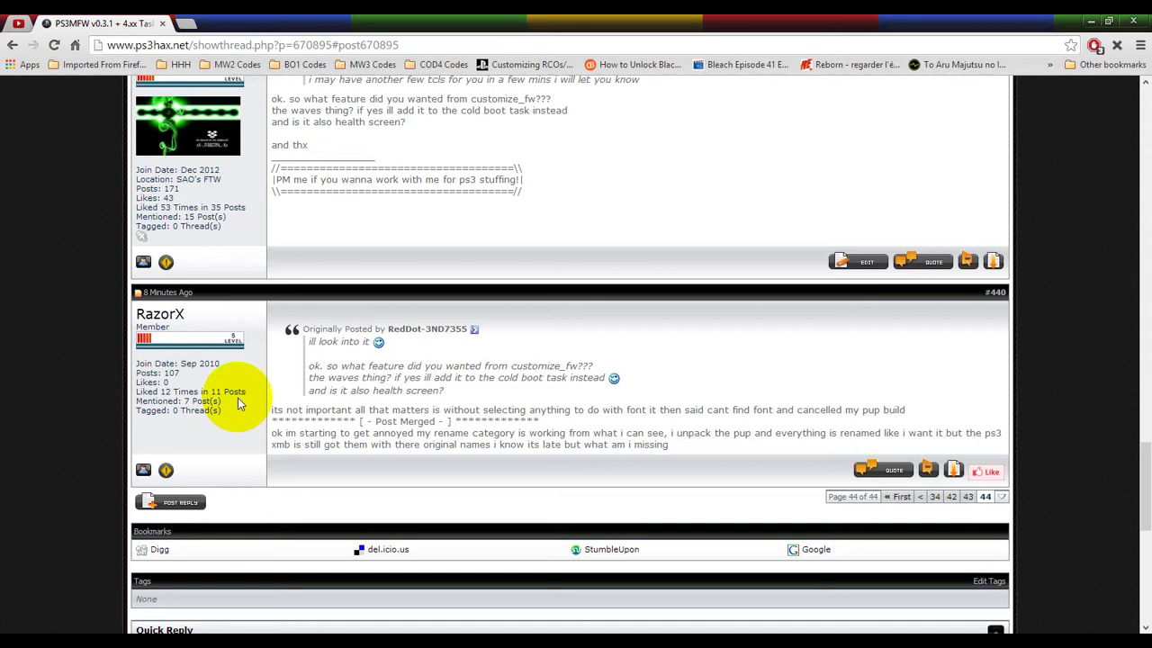
click(705, 375)
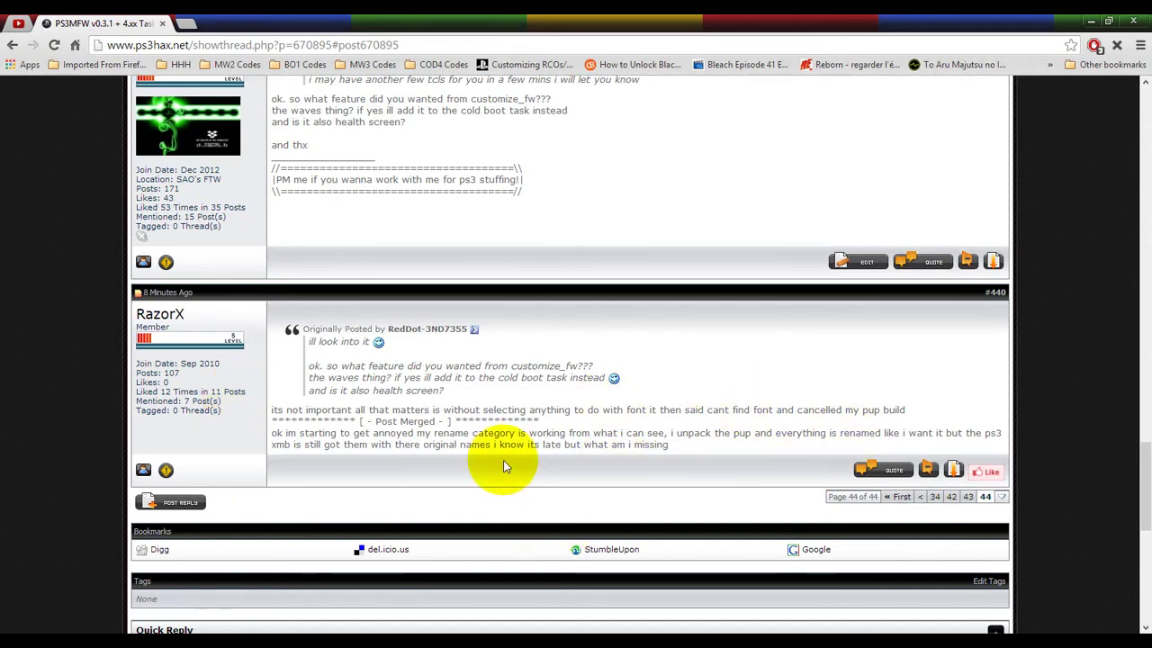
scroll(509, 450, up, 5)
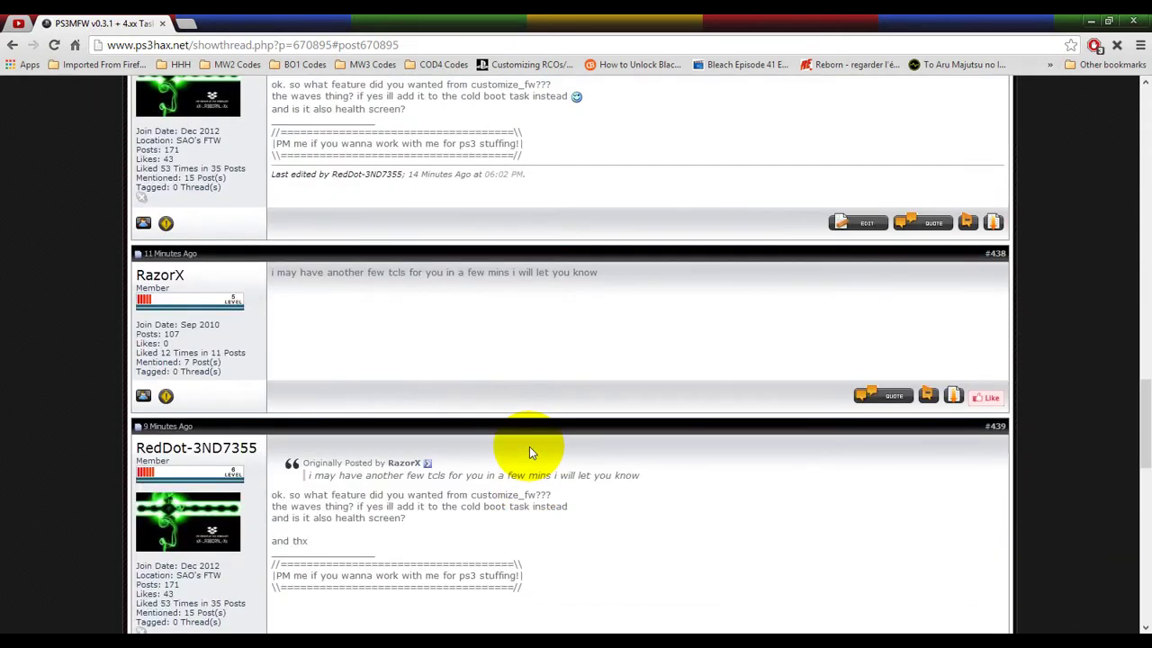
scroll(529, 452, up, 3)
scroll(535, 434, down, 6)
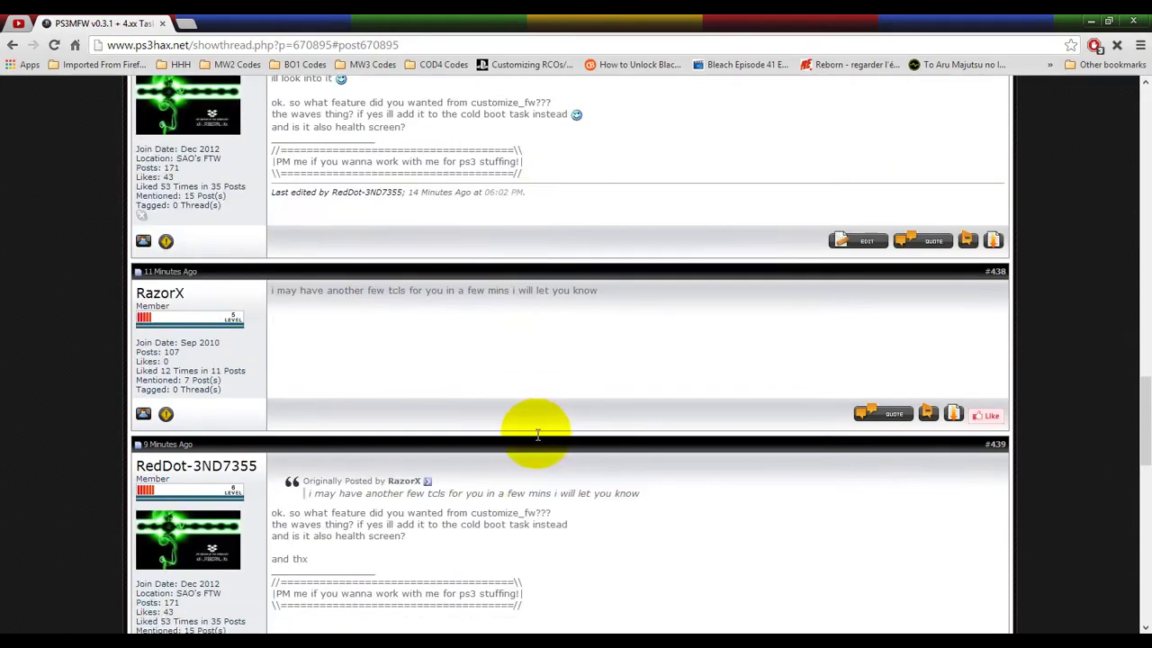
- Switch back to PS3MFW Builder, close the HxD hex editor and minimize the Console window to uncover the build log
key(alt+Tab)
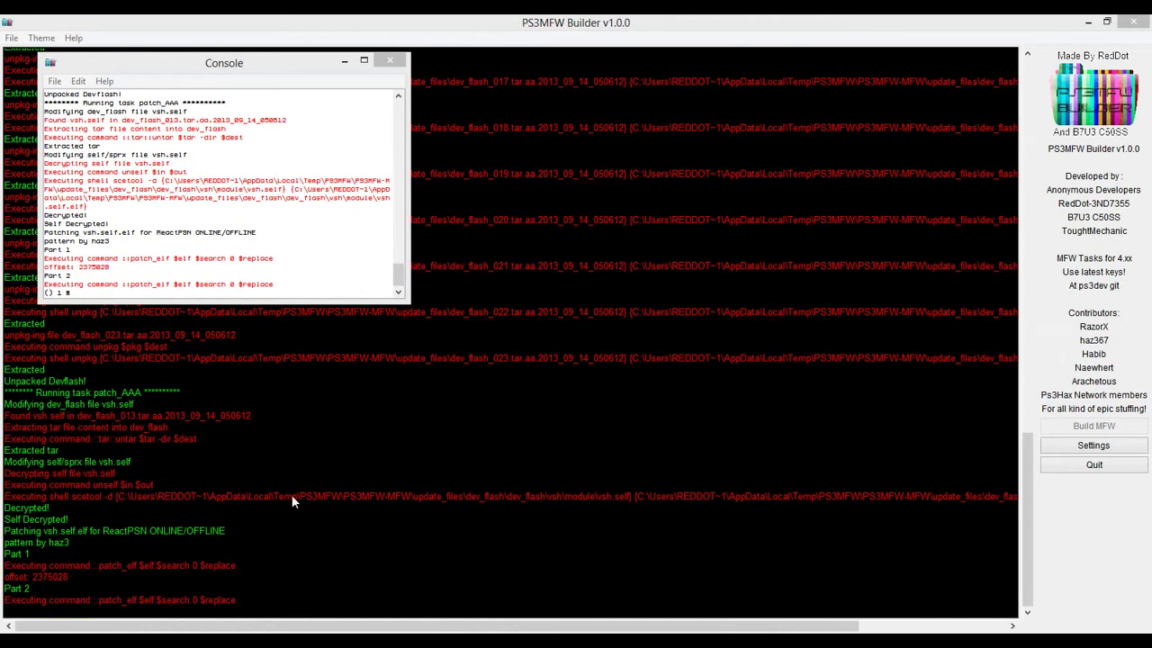
click(109, 621)
click(679, 626)
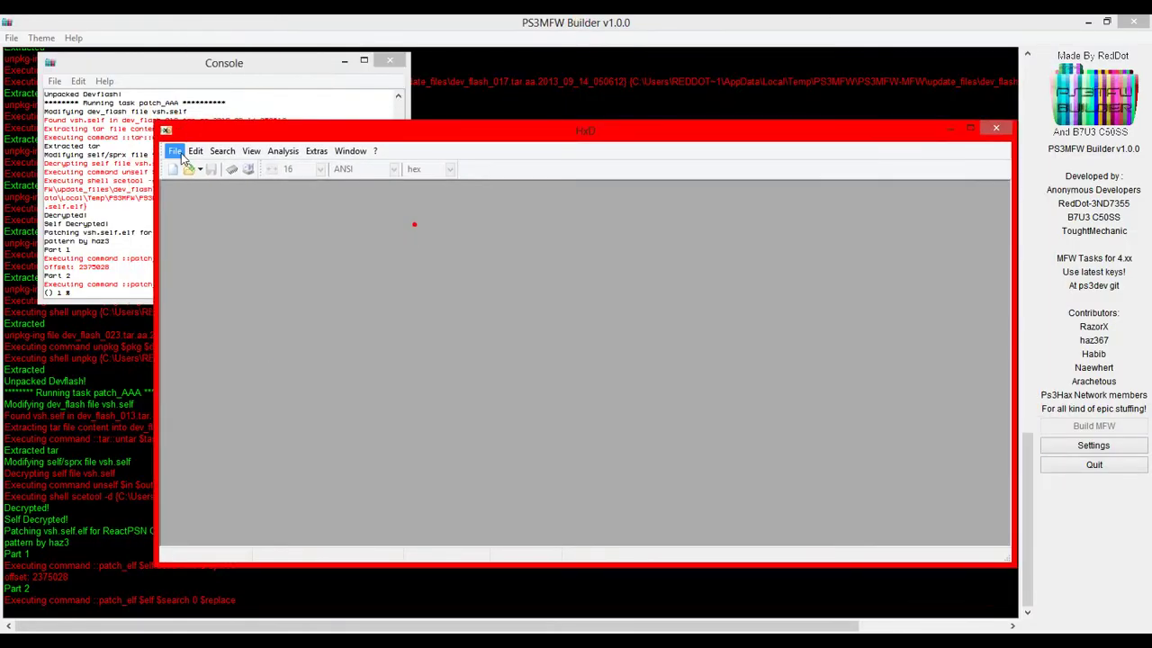
click(997, 130)
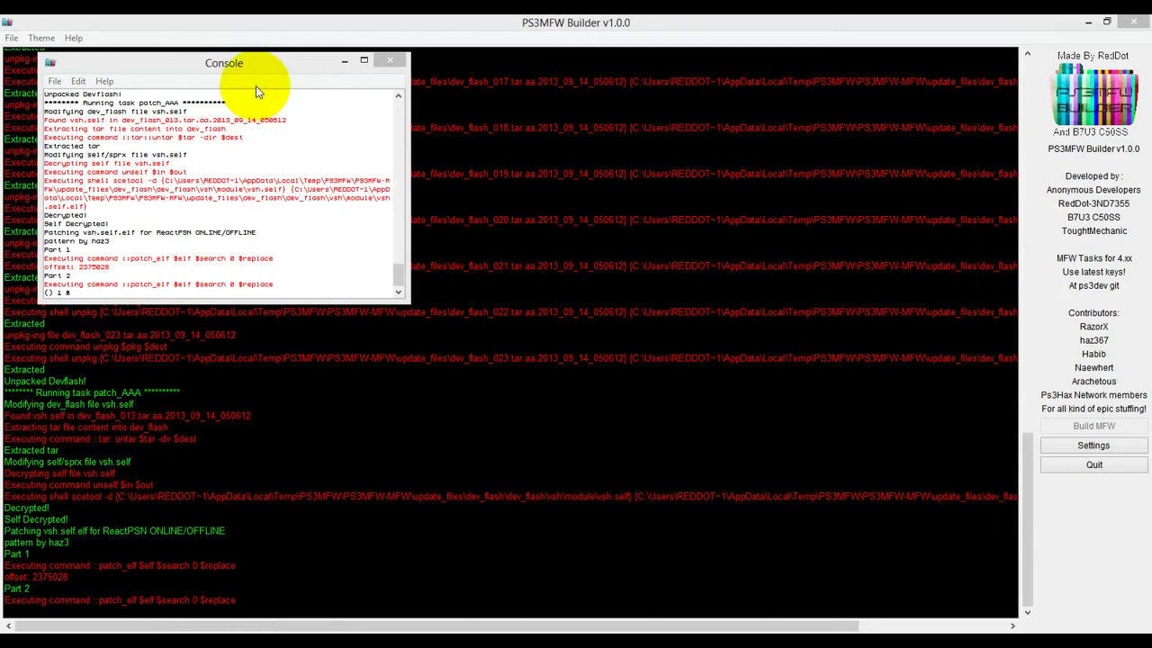
click(344, 65)
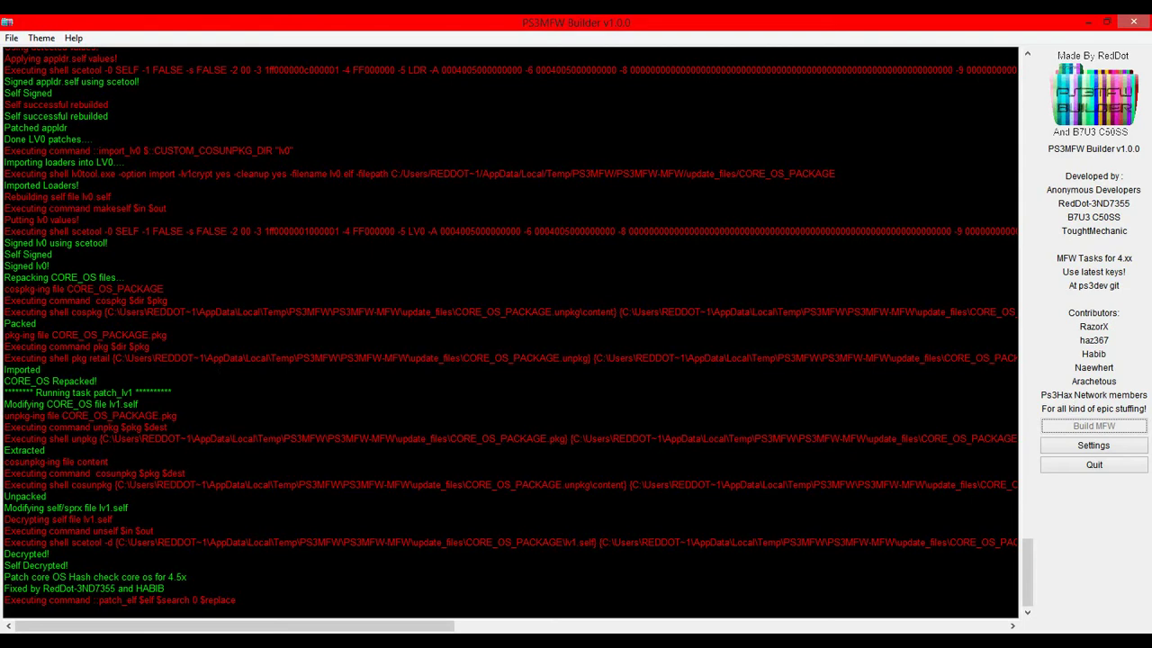
- Switch to the browser, open the forum account's list of quotes and follow the newest quote to its PS3MFW v0.3.1 + 4.xx Tasks post
key(alt+Tab)
scroll(432, 381, down, 3)
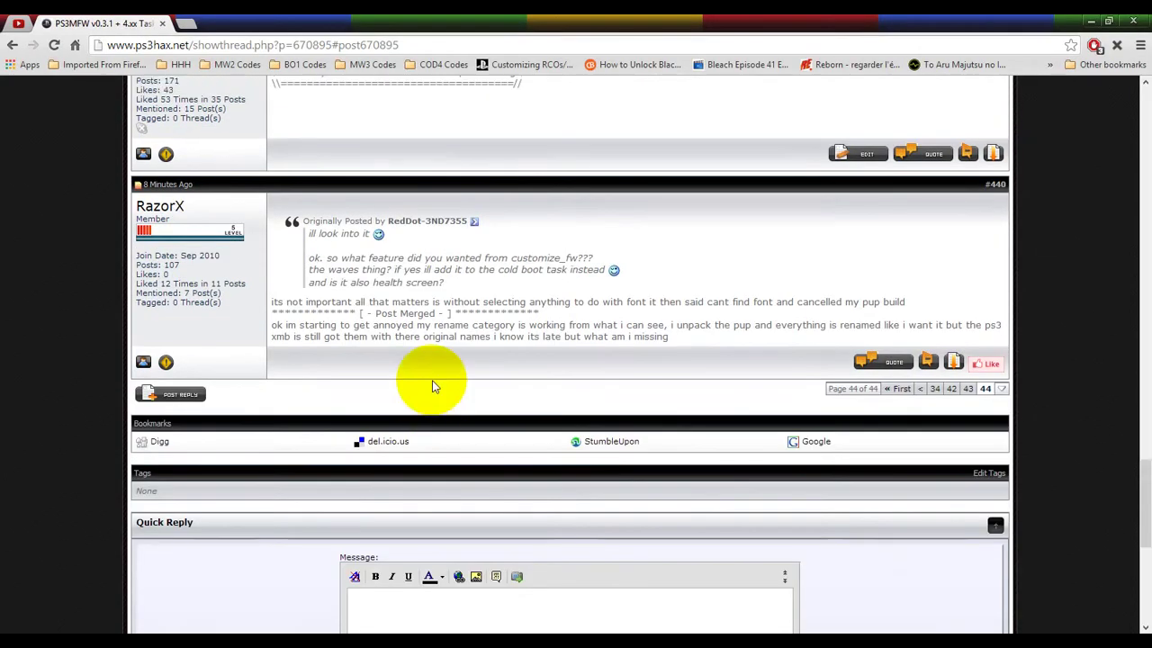
scroll(432, 382, up, 20)
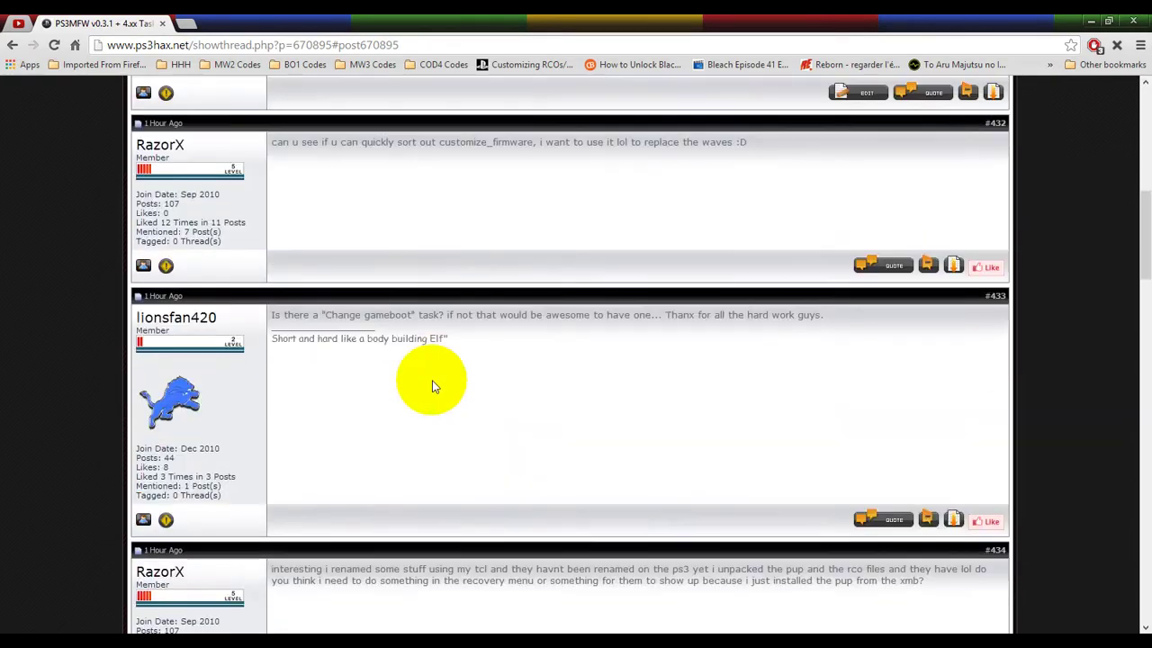
scroll(432, 380, up, 10)
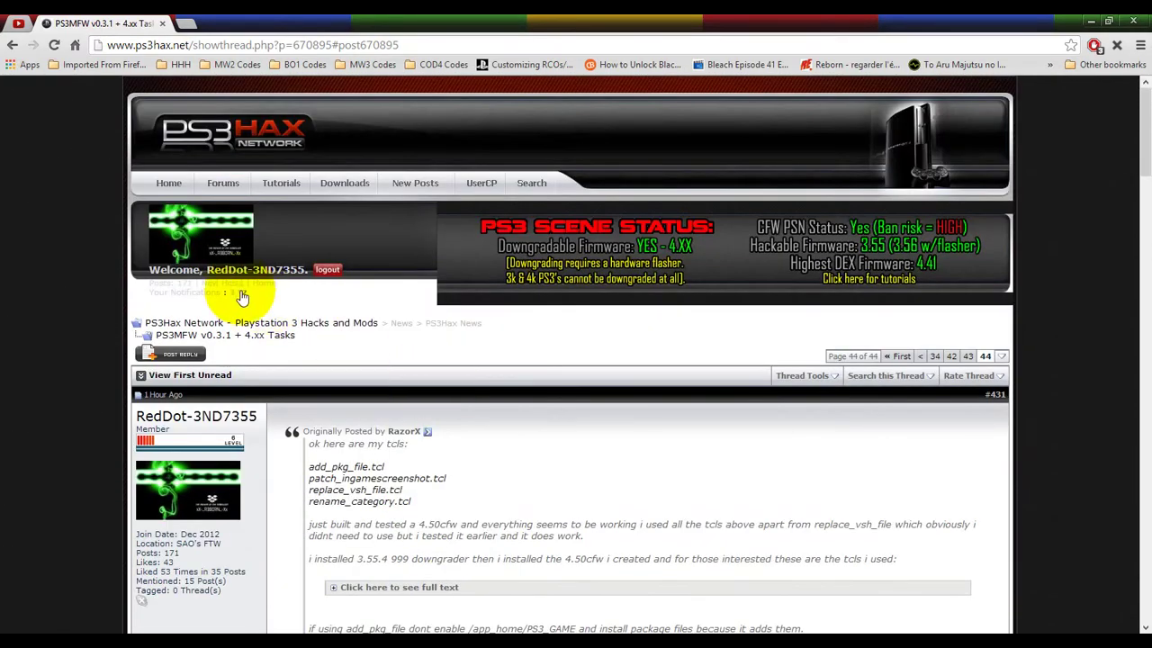
click(242, 297)
click(240, 492)
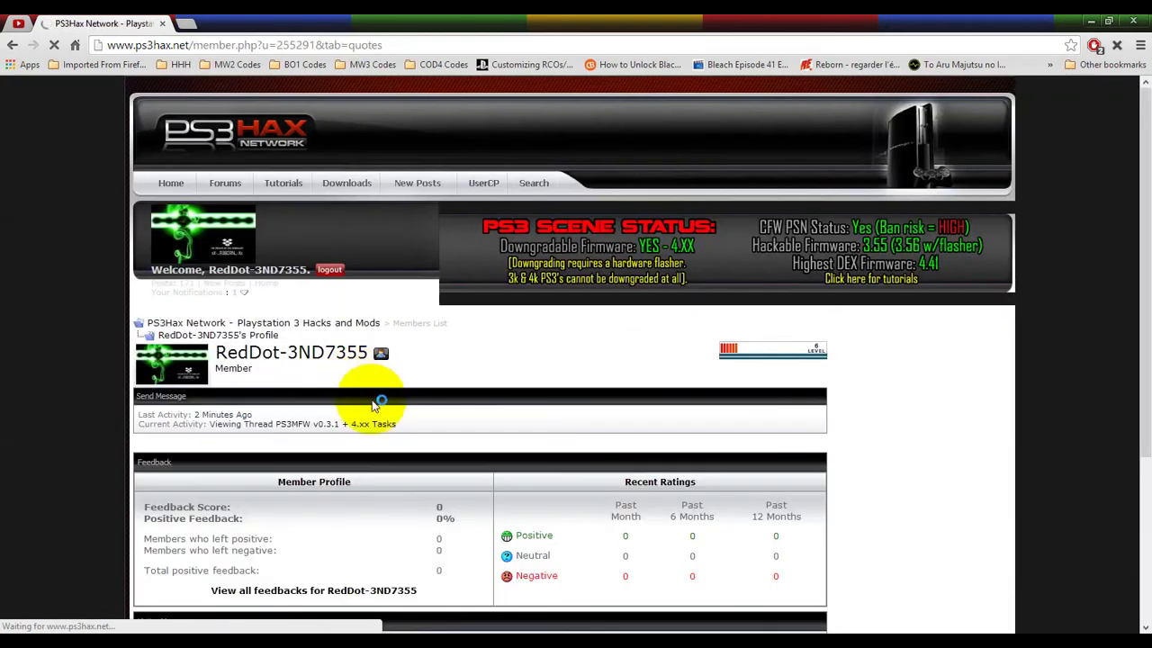
scroll(376, 405, down, 2)
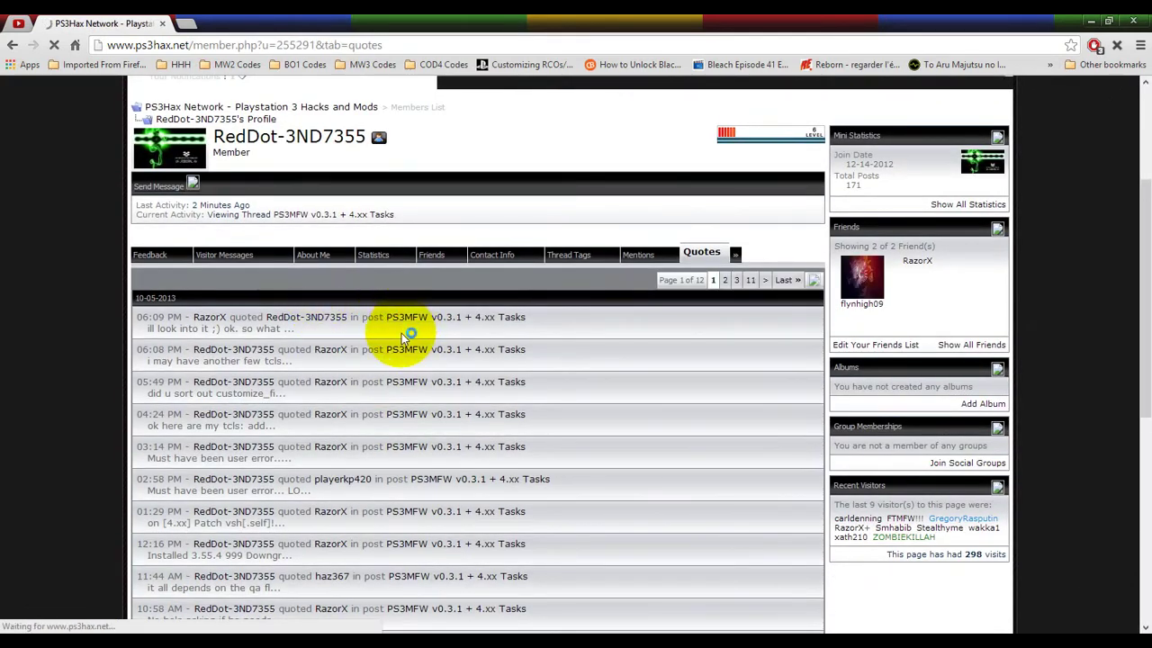
click(501, 318)
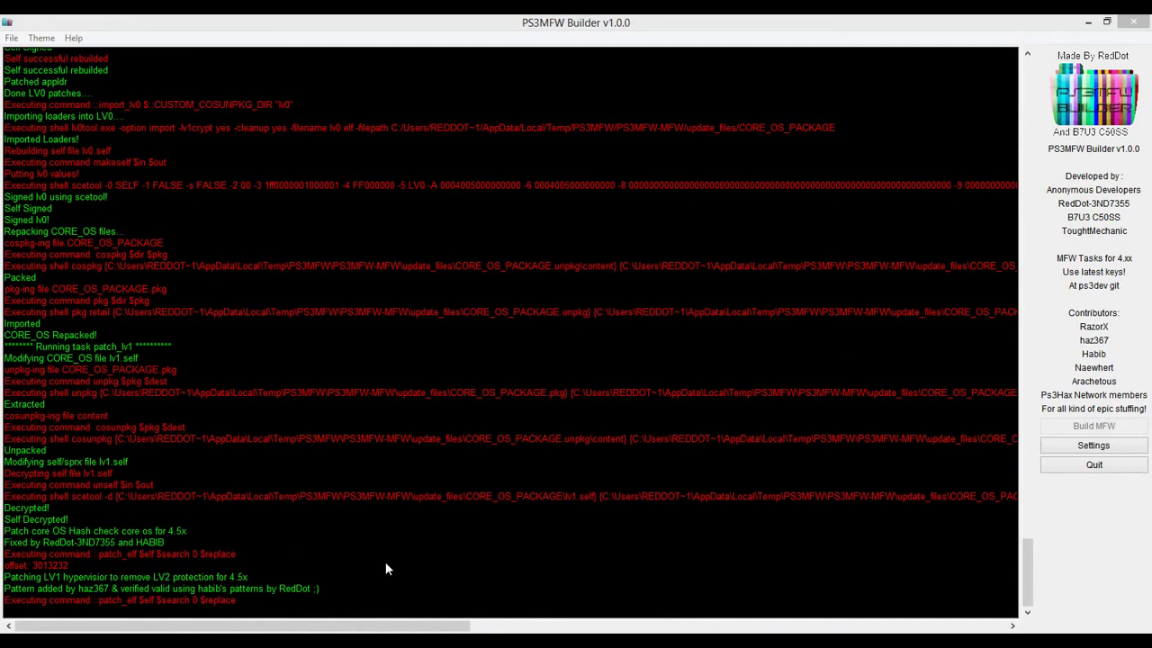
- Return to the PS3MFW thread in the browser and open the main PS3Hax Network forum index from it
mouse_move(198, 637)
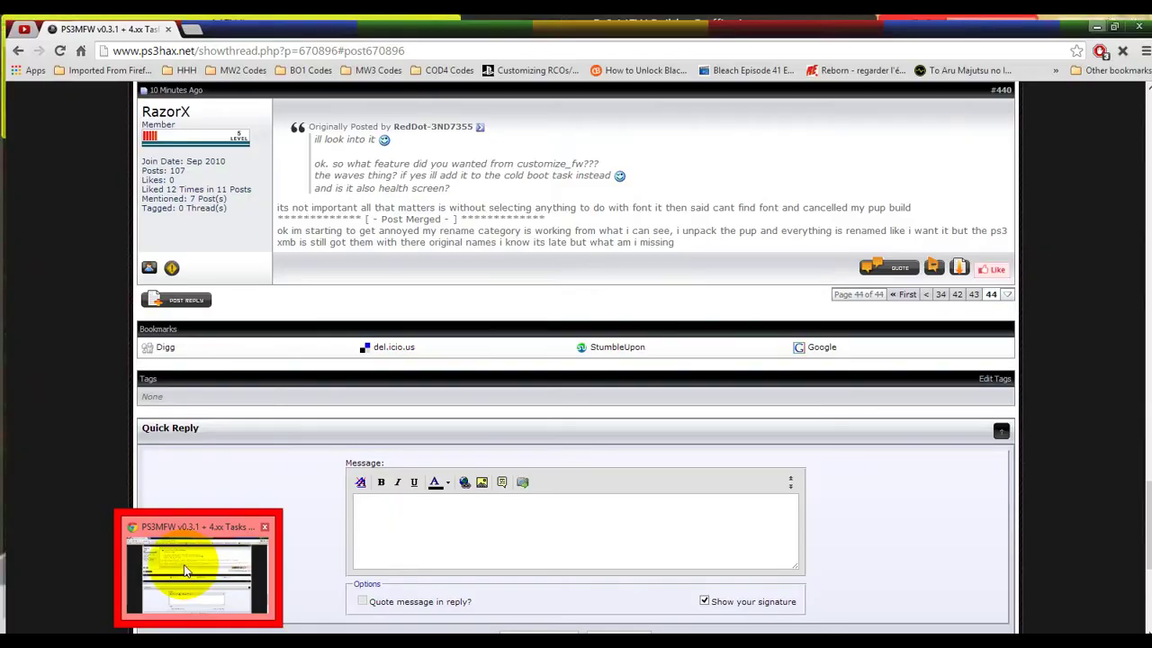
click(184, 571)
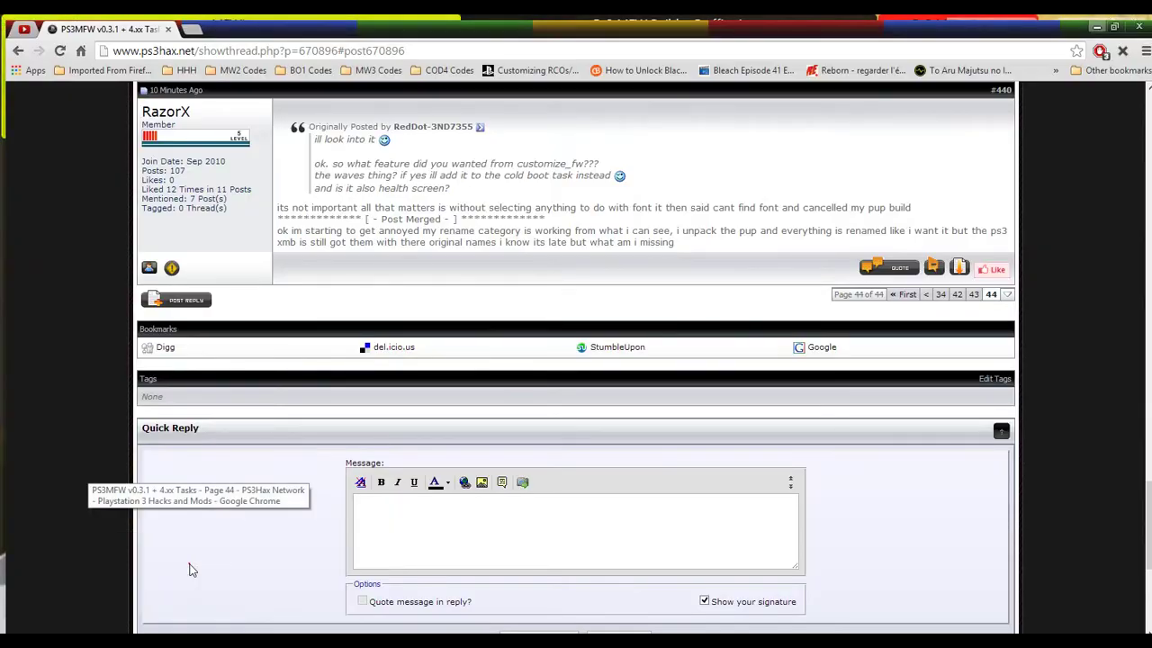
scroll(246, 528, up, 6)
scroll(245, 528, up, 10)
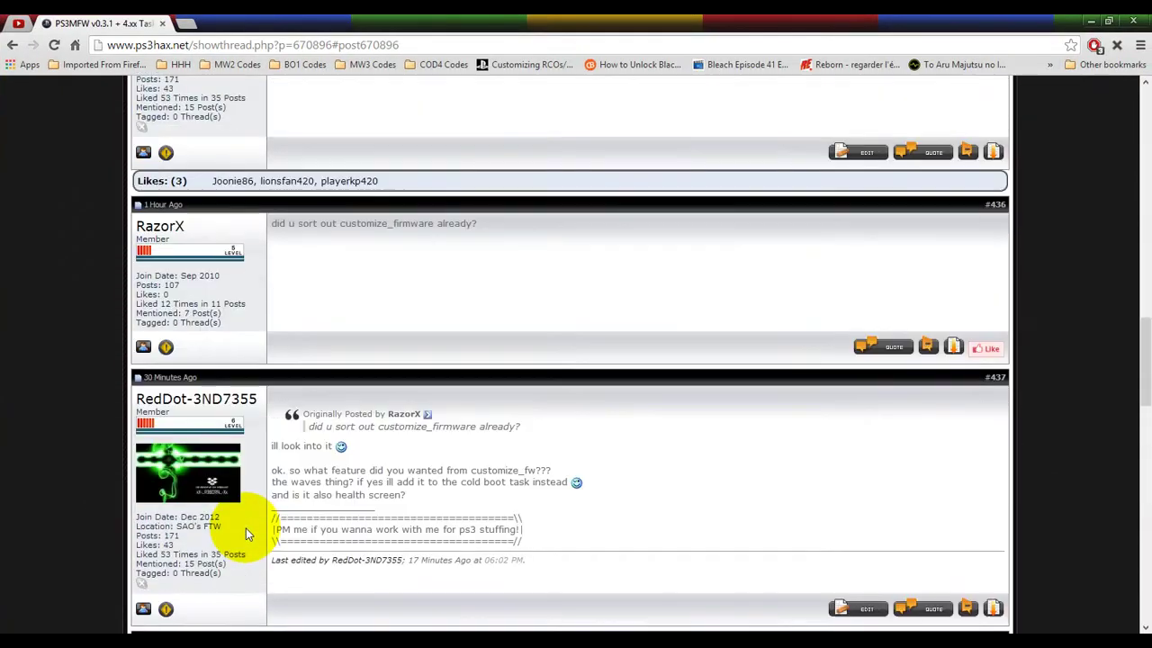
scroll(247, 531, up, 12)
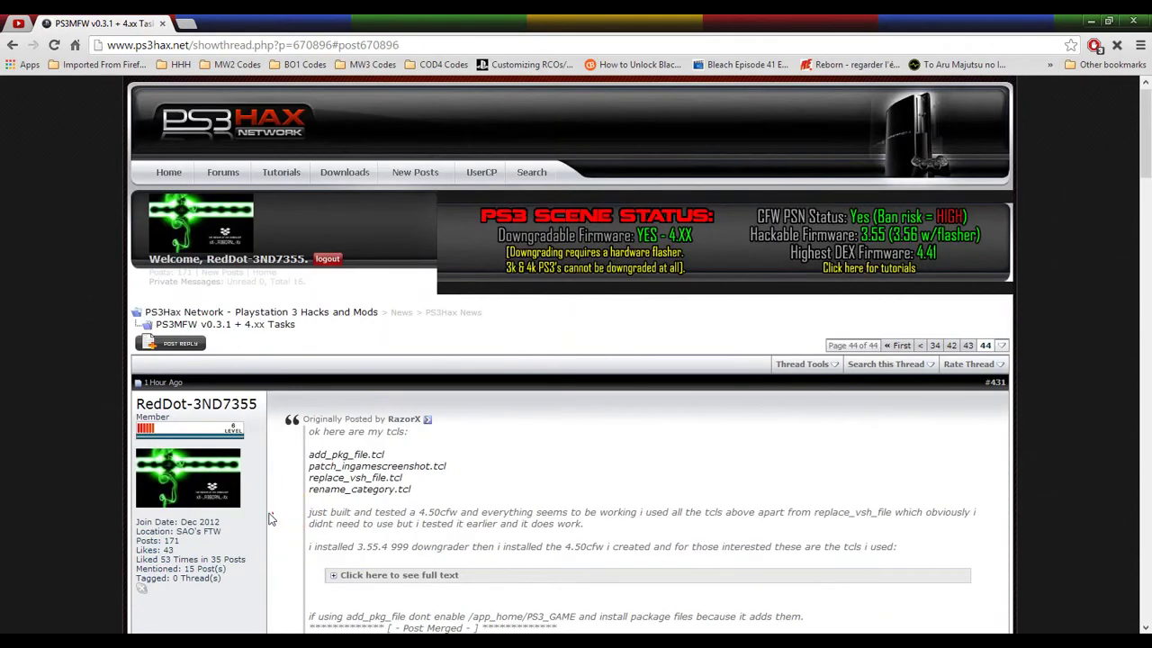
click(288, 313)
click(288, 313)
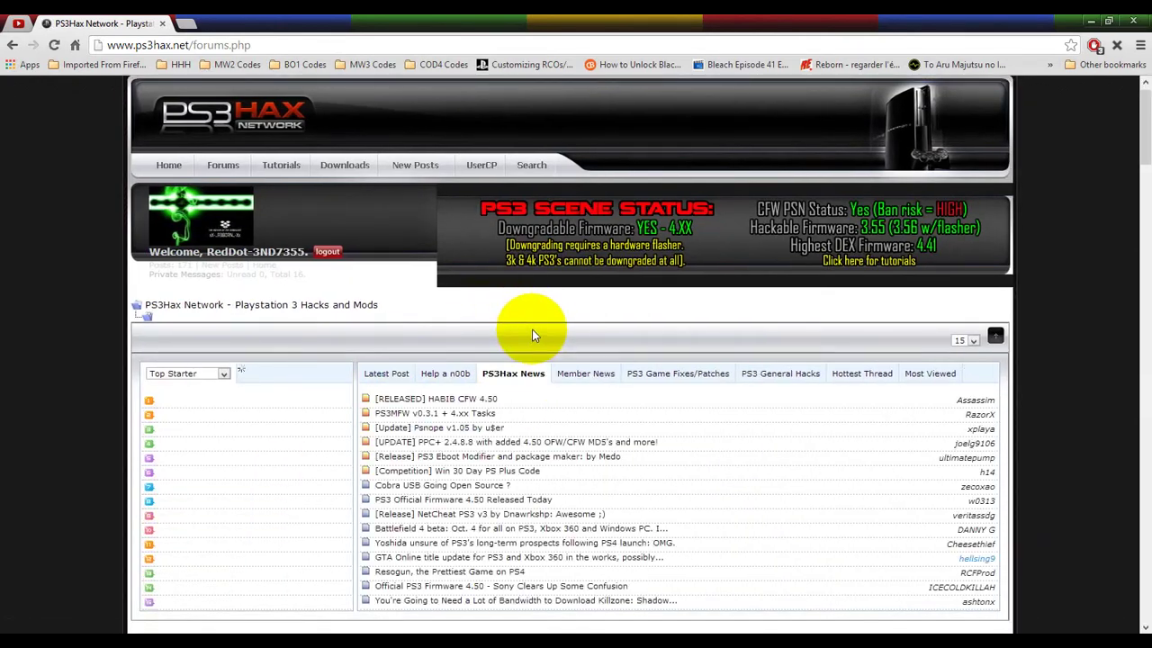
- Look over the PS3Hax News list and forum sections, and open the [RELEASED] HABIB CFW 4.50 thread
mouse_move(494, 416)
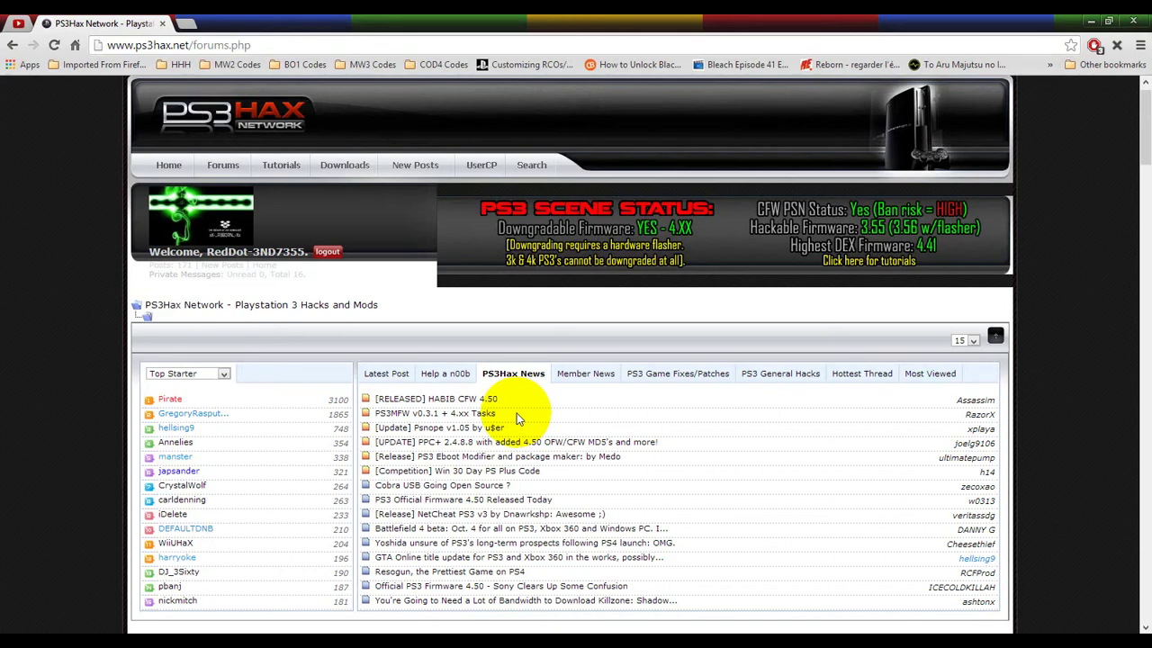
scroll(516, 413, down, 3)
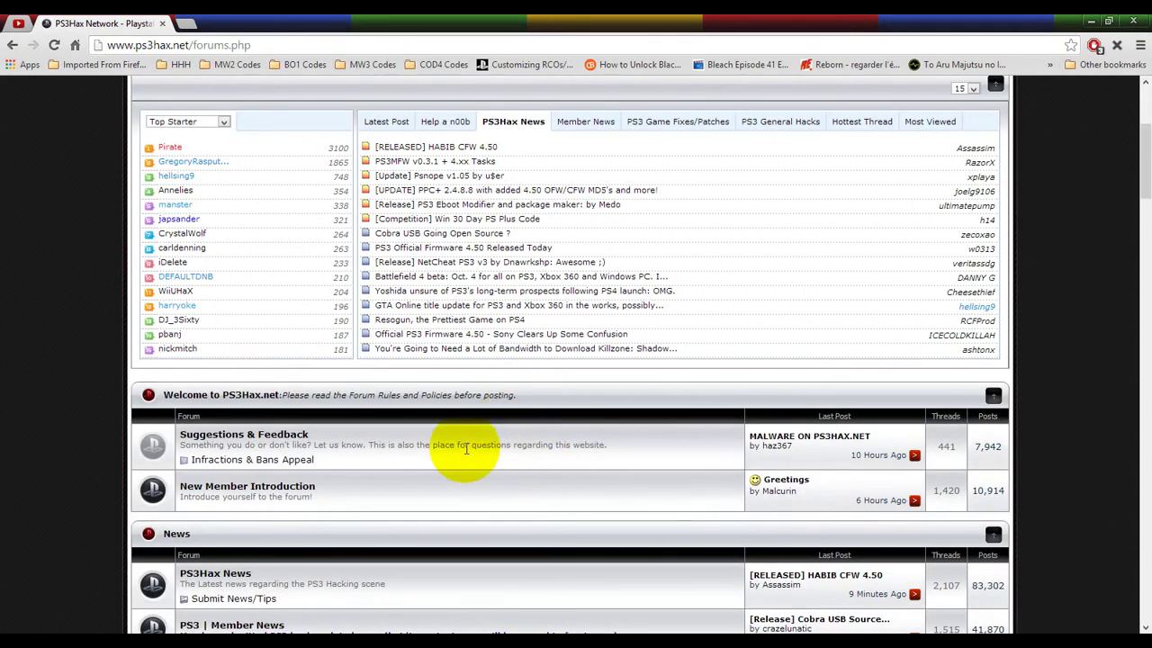
scroll(473, 433, down, 3)
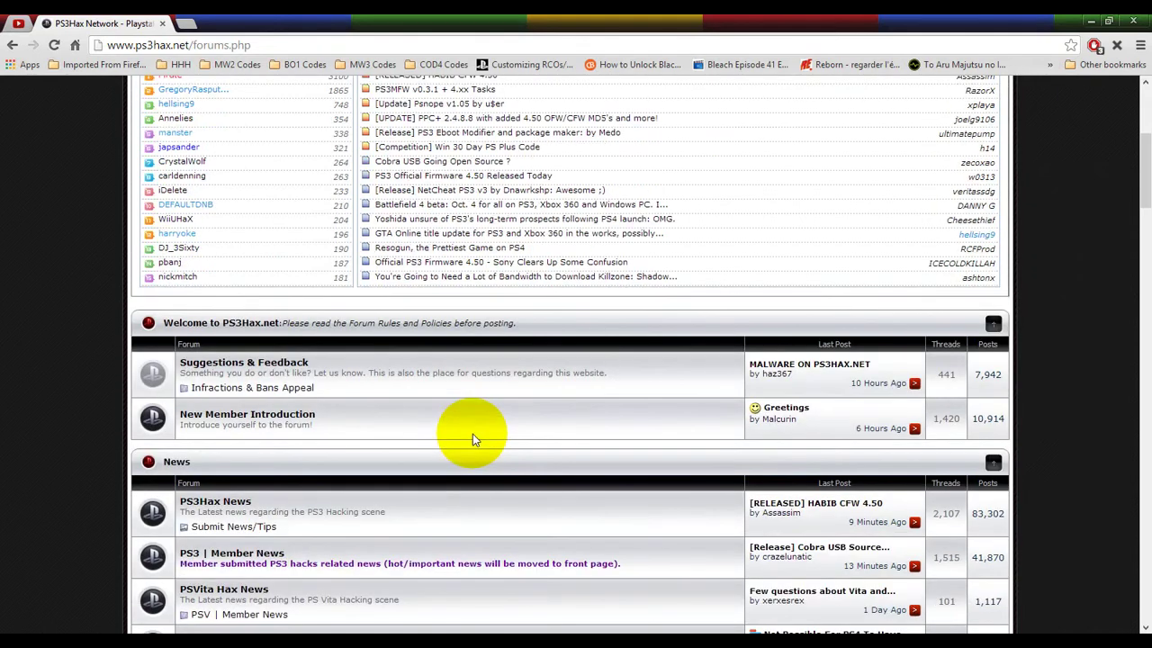
scroll(472, 436, down, 3)
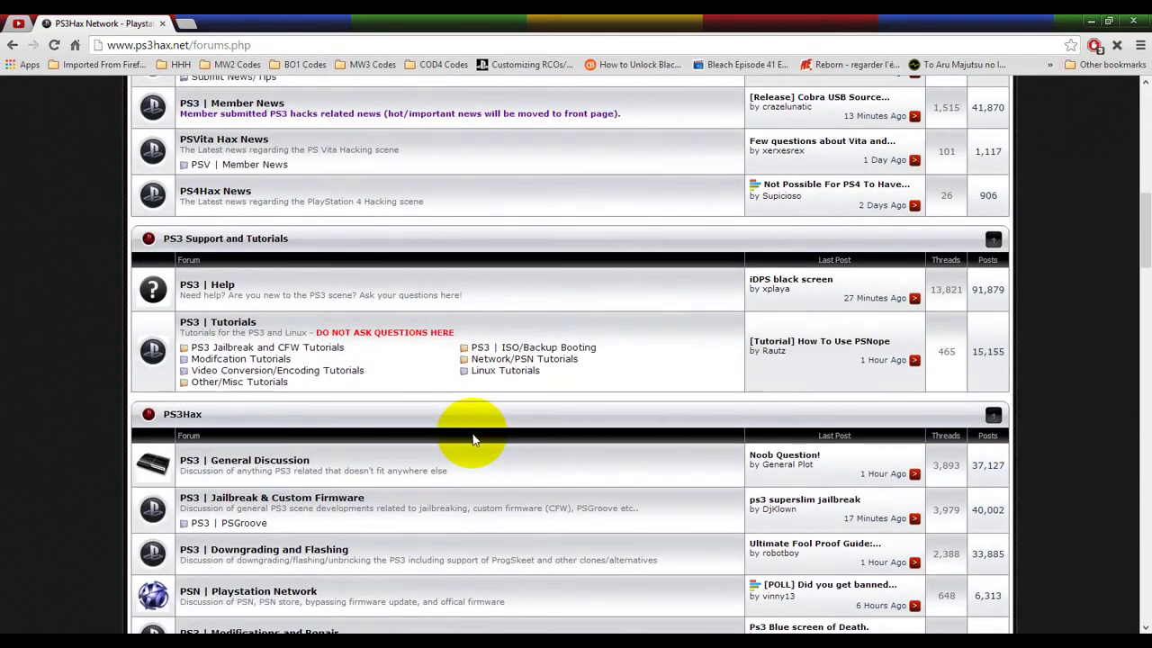
scroll(472, 439, up, 3)
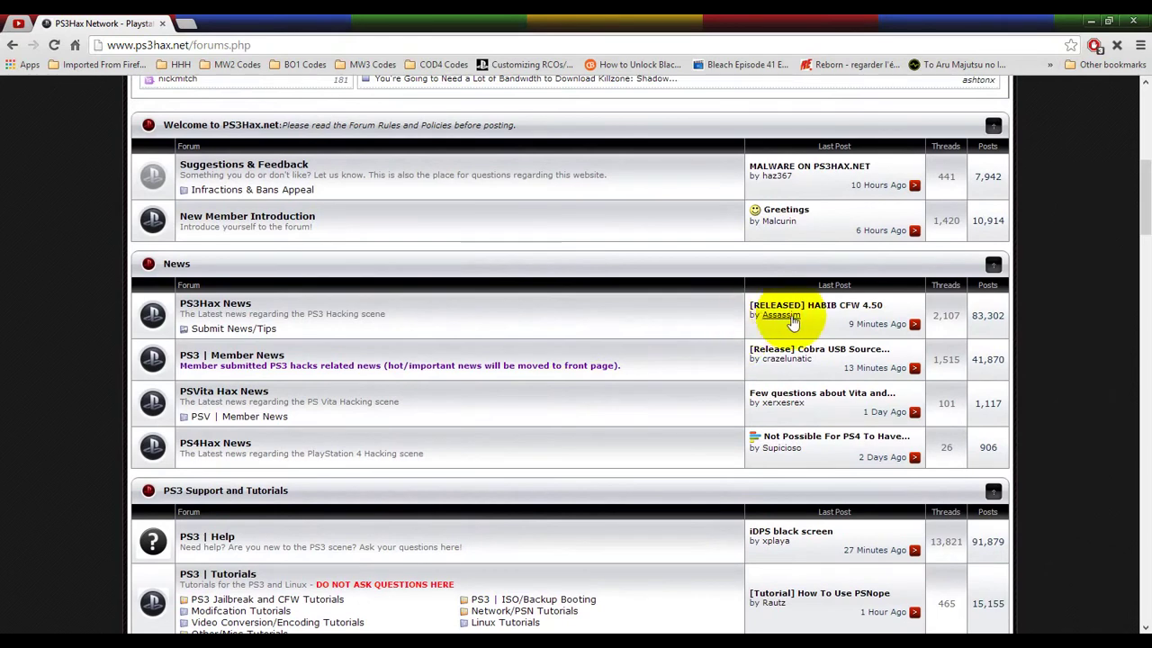
click(810, 307)
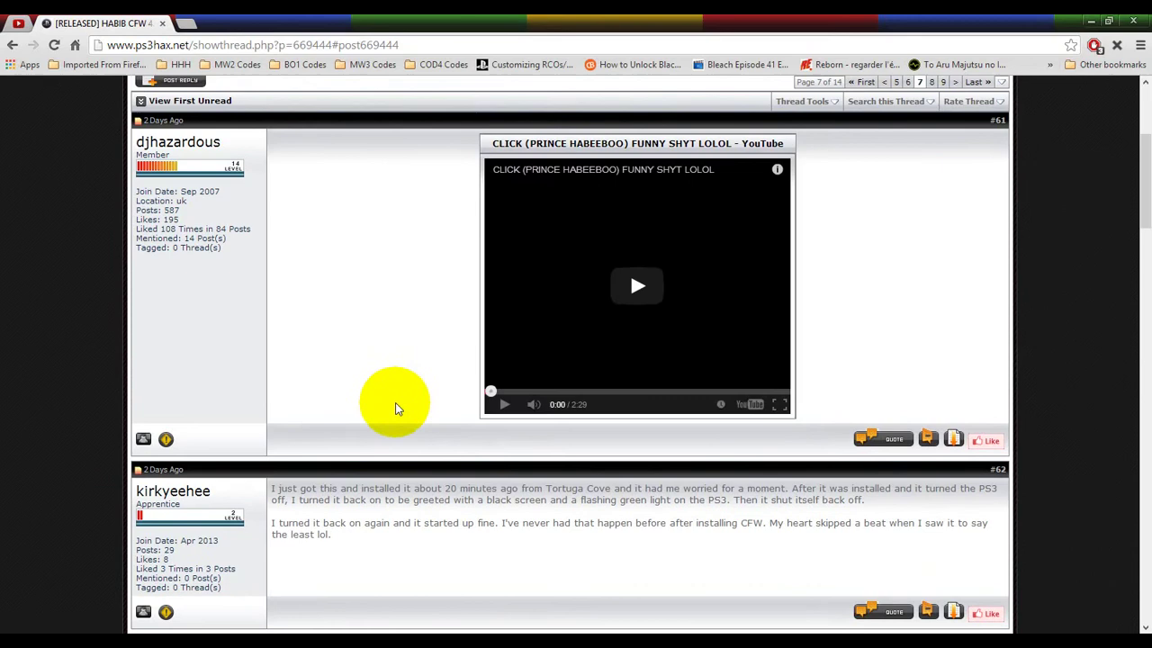
- Go to the first page of the HABIB CFW 4.50 thread and read the opening announcement
scroll(396, 407, down, 3)
scroll(396, 408, up, 6)
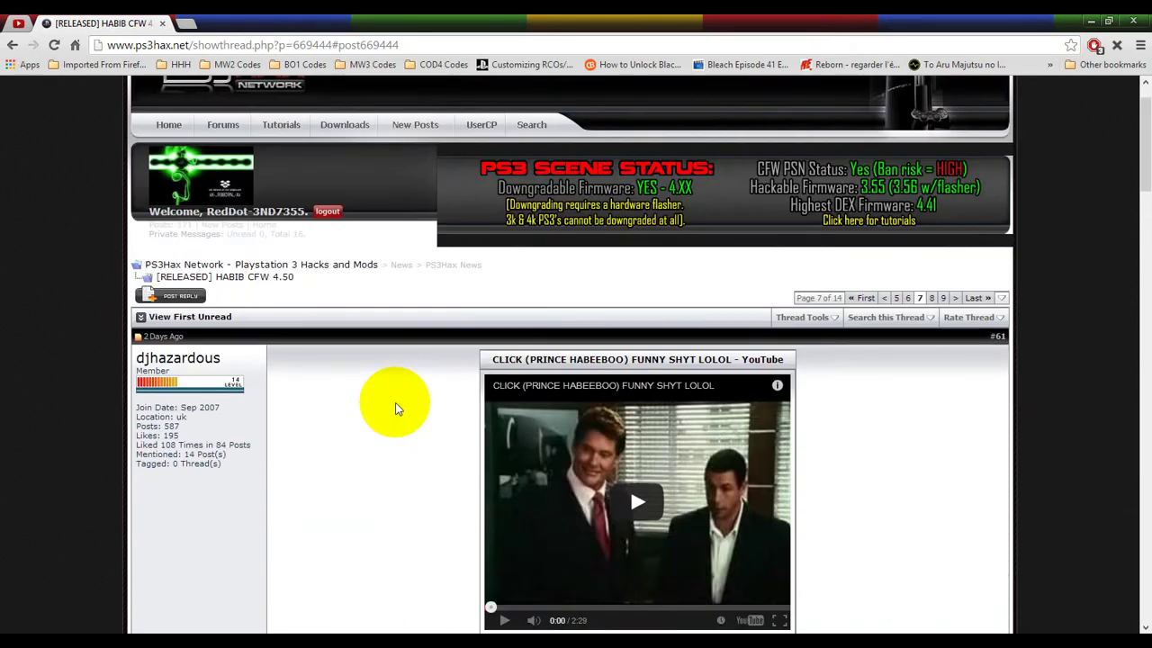
click(861, 299)
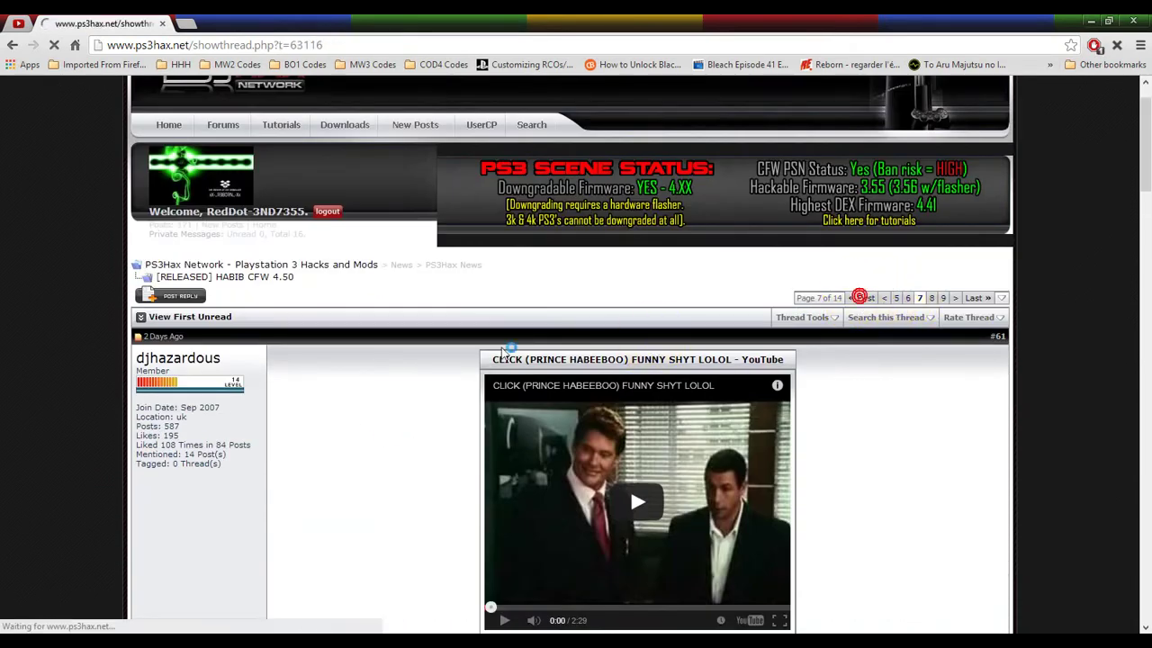
scroll(423, 425, down, 1)
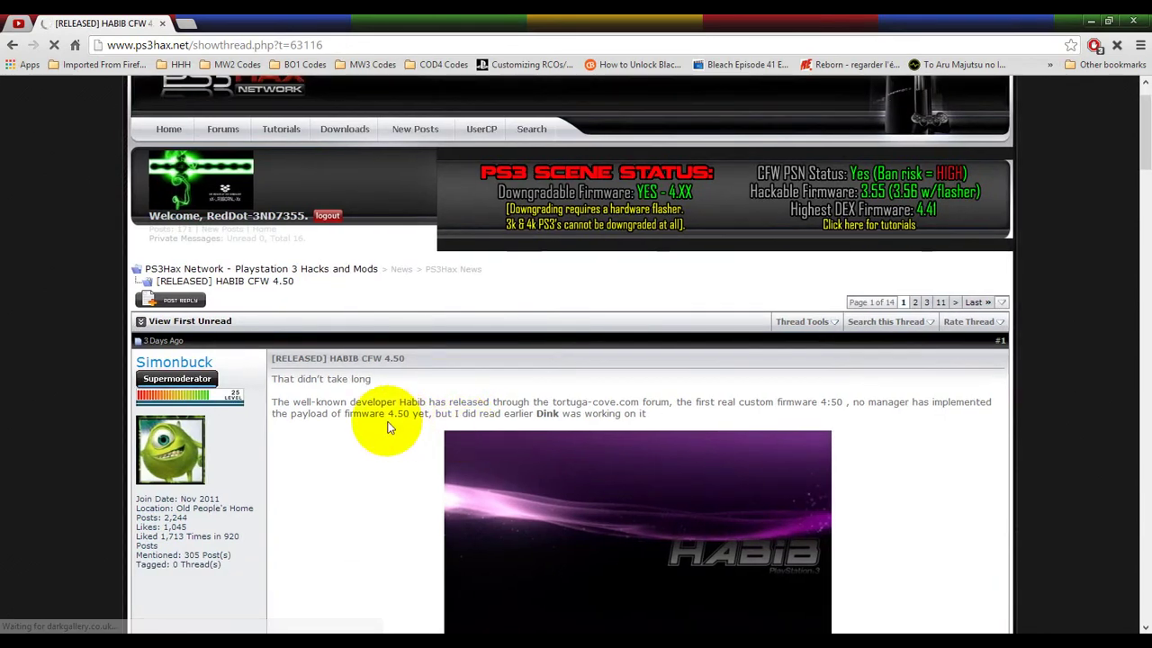
drag(645, 414, 297, 396)
scroll(297, 396, down, 2)
click(317, 376)
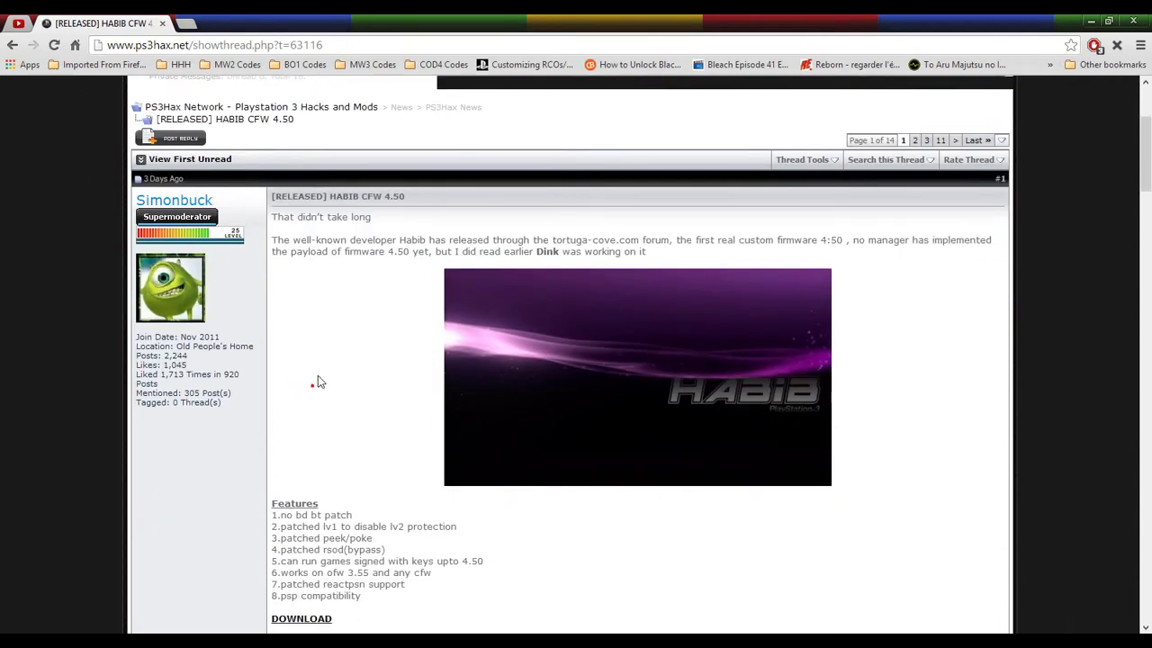
- Examine the Features list in the first post, highlighting the lv1 patch entry and the whole list
scroll(315, 374, down, 3)
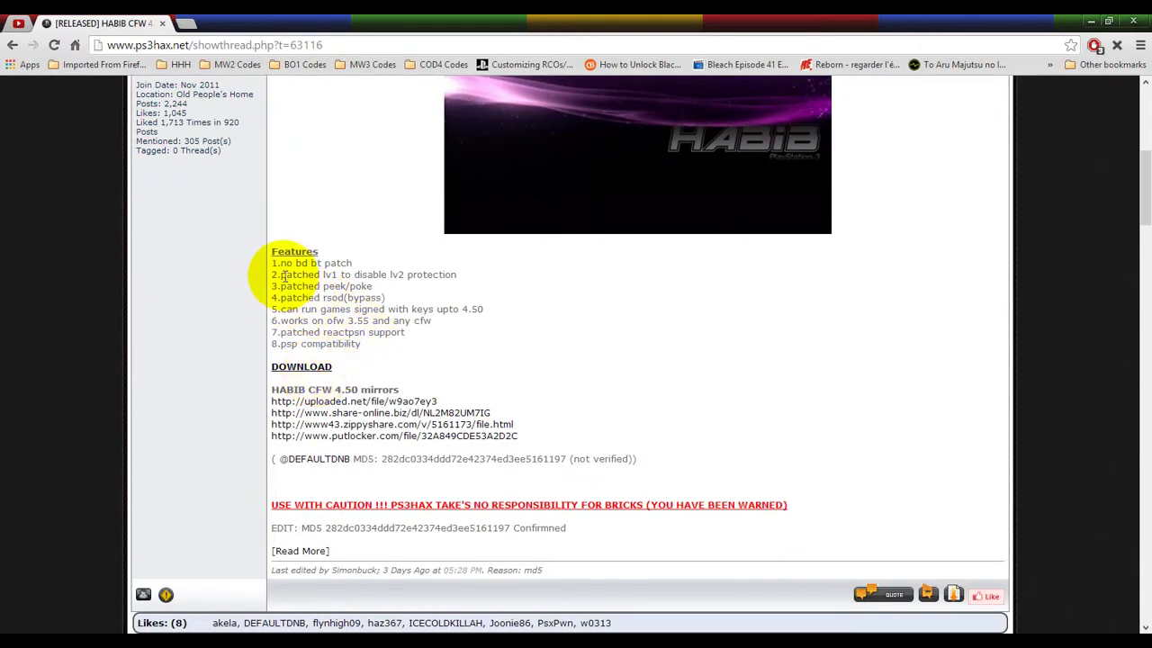
drag(280, 275, 464, 288)
click(362, 284)
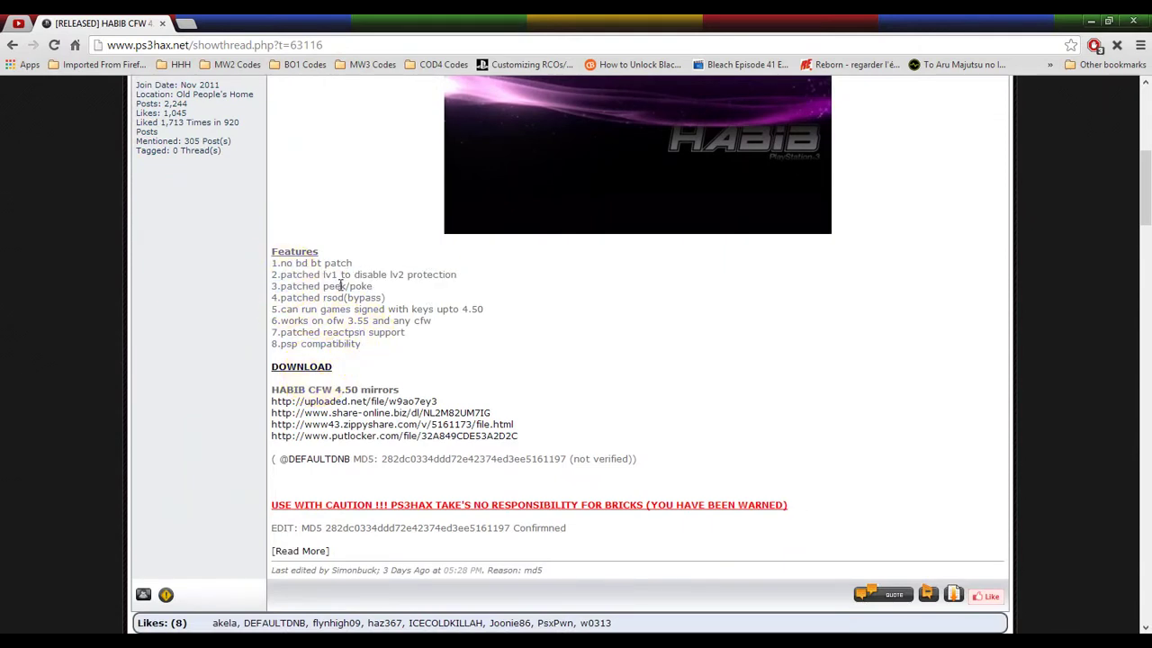
double_click(361, 297)
click(364, 325)
drag(388, 360, 432, 216)
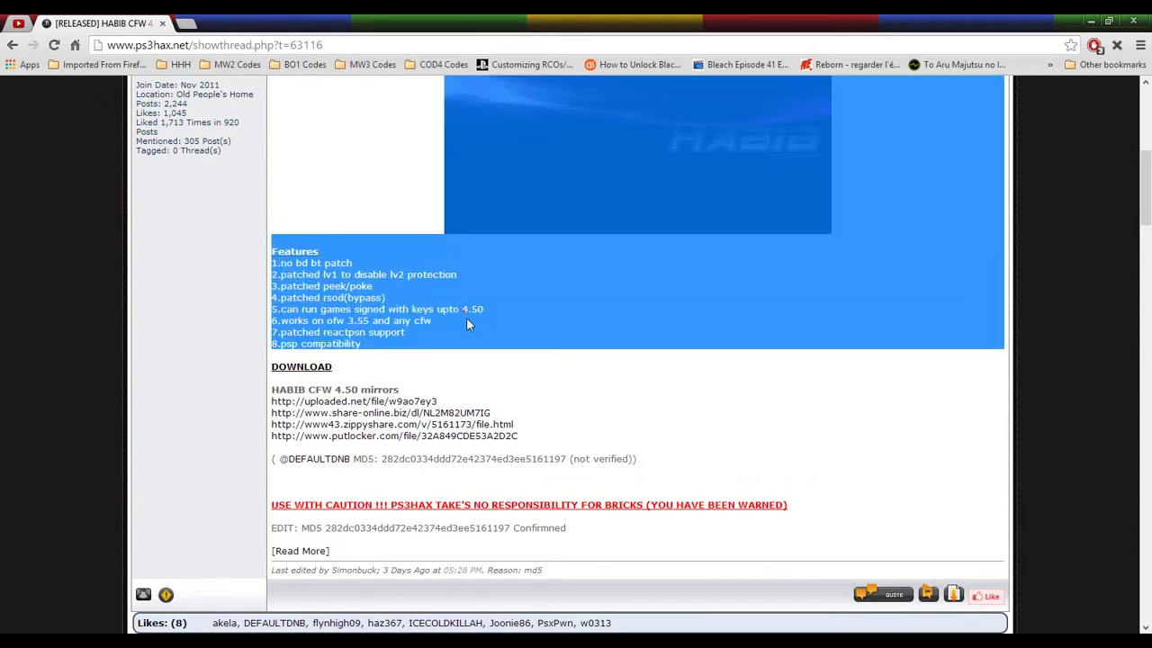
click(330, 345)
- Highlight the features on reactpsn support, ofw 3.55 compatibility, games signed with keys up to 4.50 and the rsod bypass in turn
drag(281, 332, 414, 332)
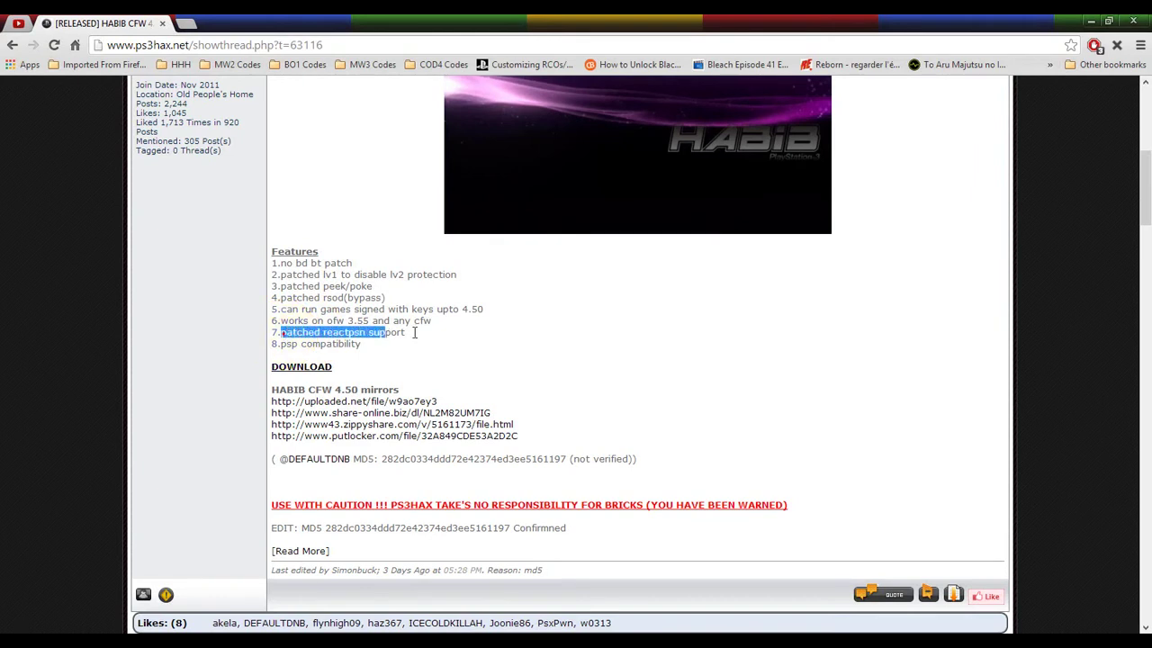
click(412, 332)
drag(276, 321, 423, 321)
click(358, 319)
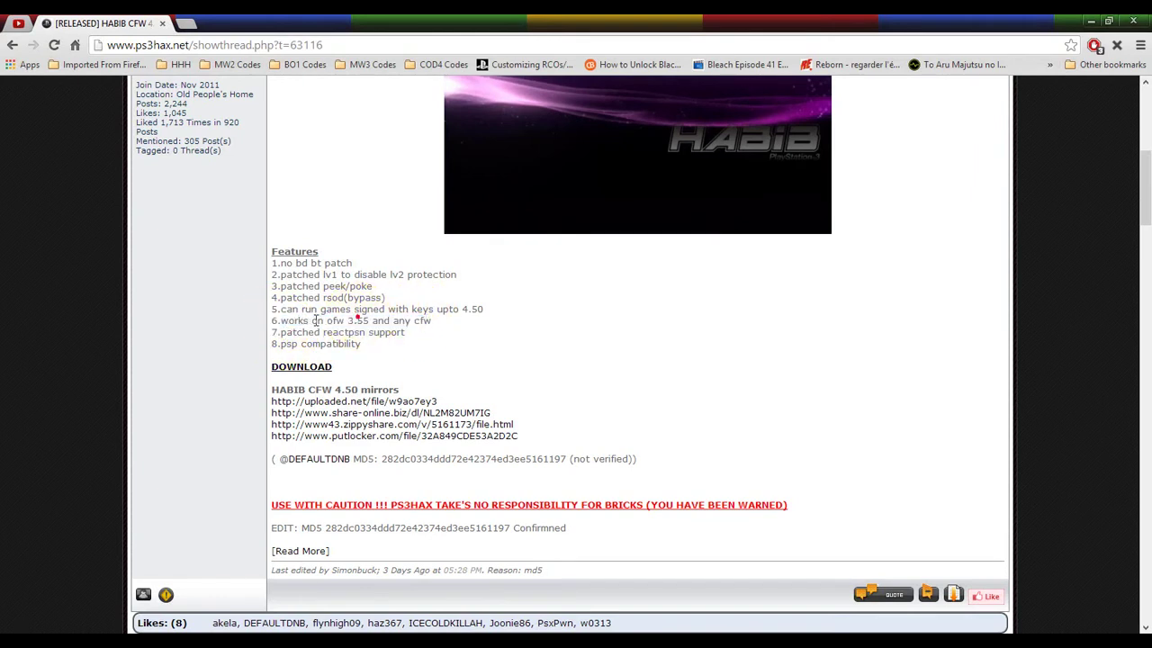
click(282, 310)
drag(283, 310, 489, 308)
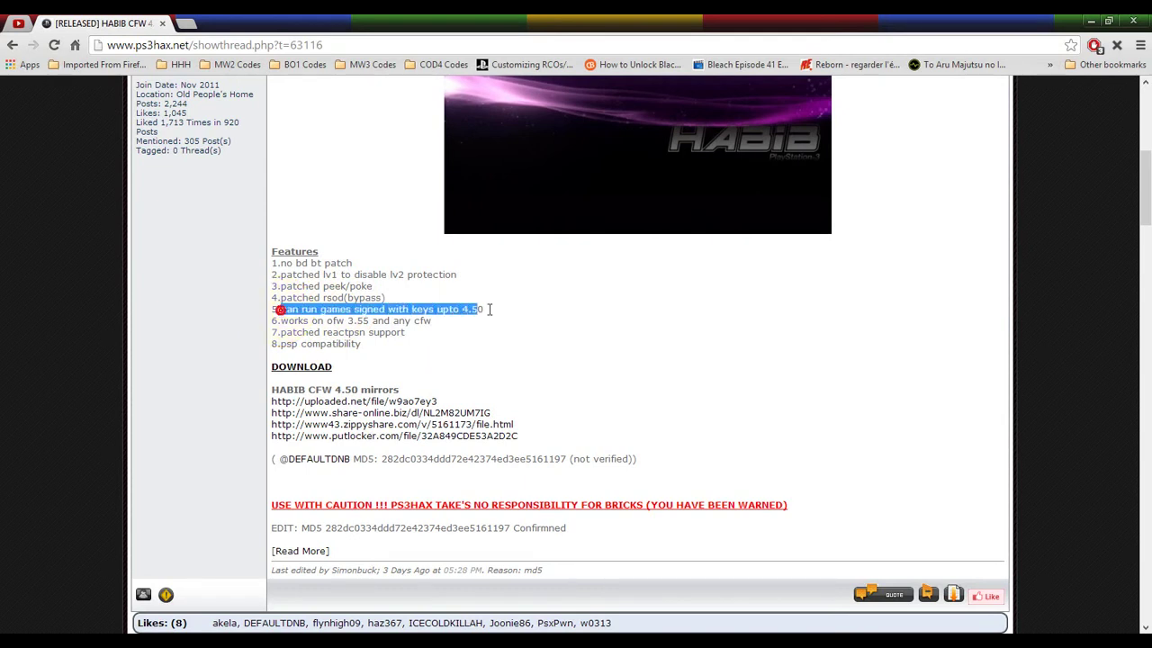
click(489, 309)
click(282, 304)
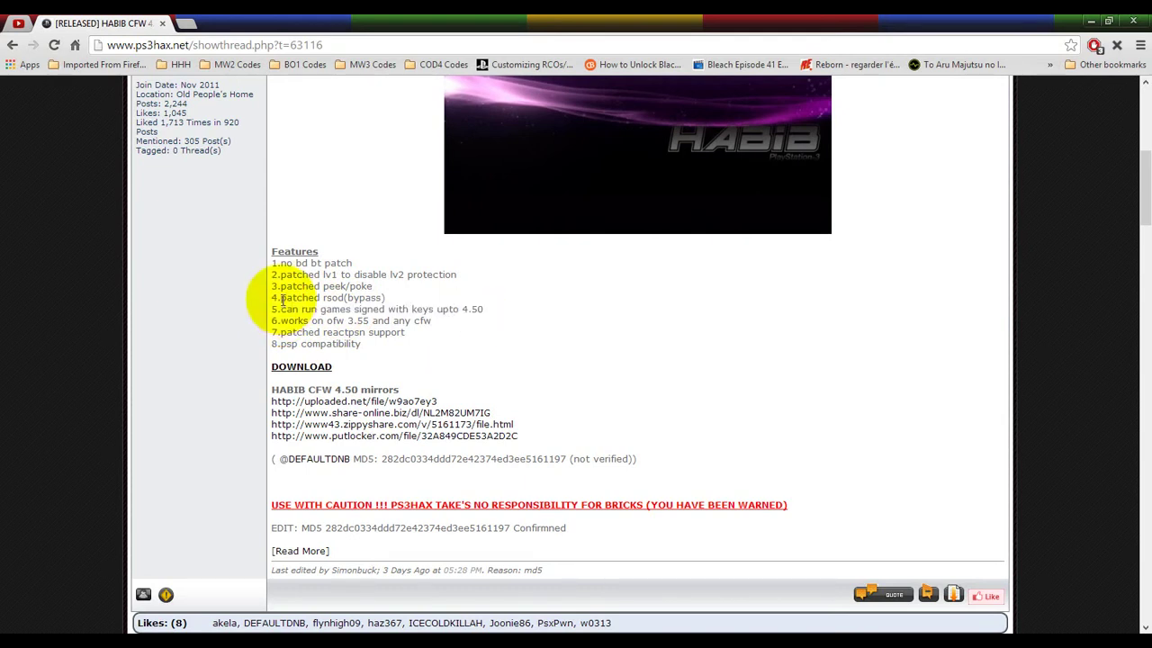
drag(281, 299, 286, 340)
click(396, 308)
- Examine the HABIB CFW 4.50 mirror links and first replies, and minimize the browser to return to the PS3MFW Builder log
scroll(298, 314, up, 1)
click(319, 340)
scroll(306, 324, down, 2)
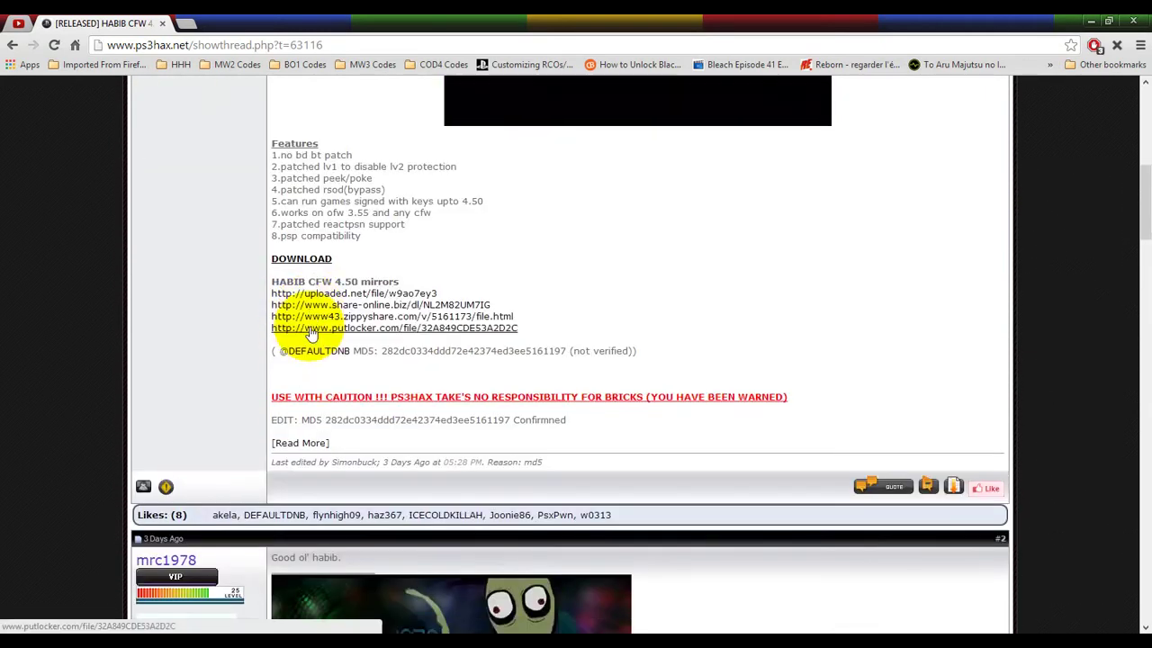
scroll(293, 317, down, 1)
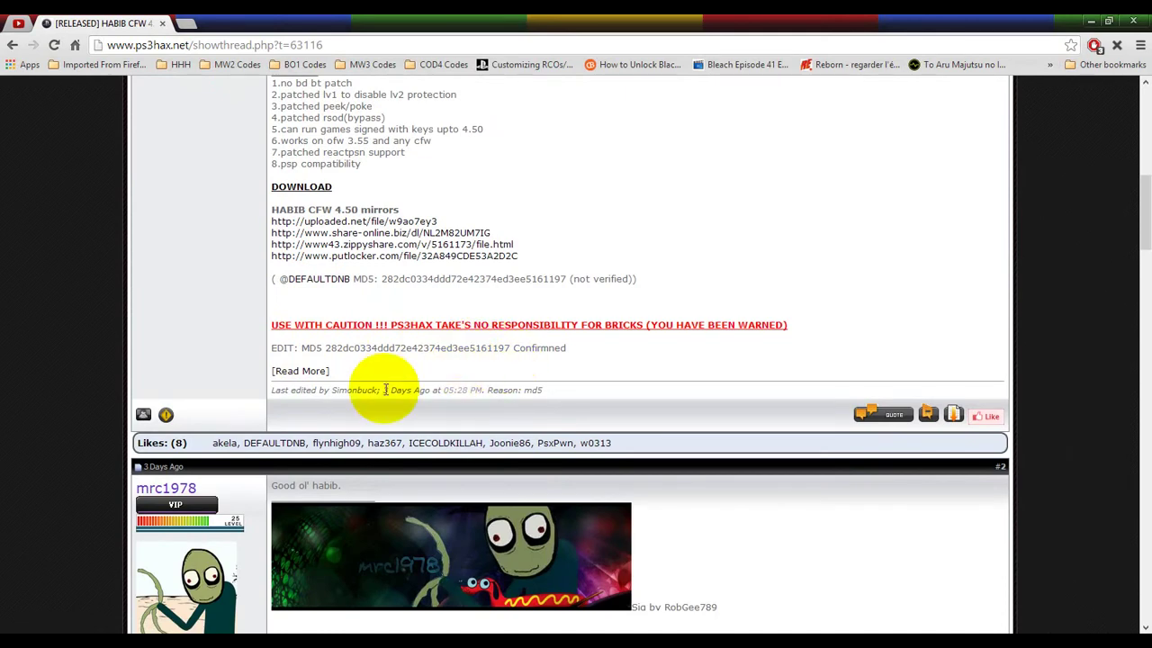
scroll(393, 391, down, 4)
scroll(382, 387, down, 3)
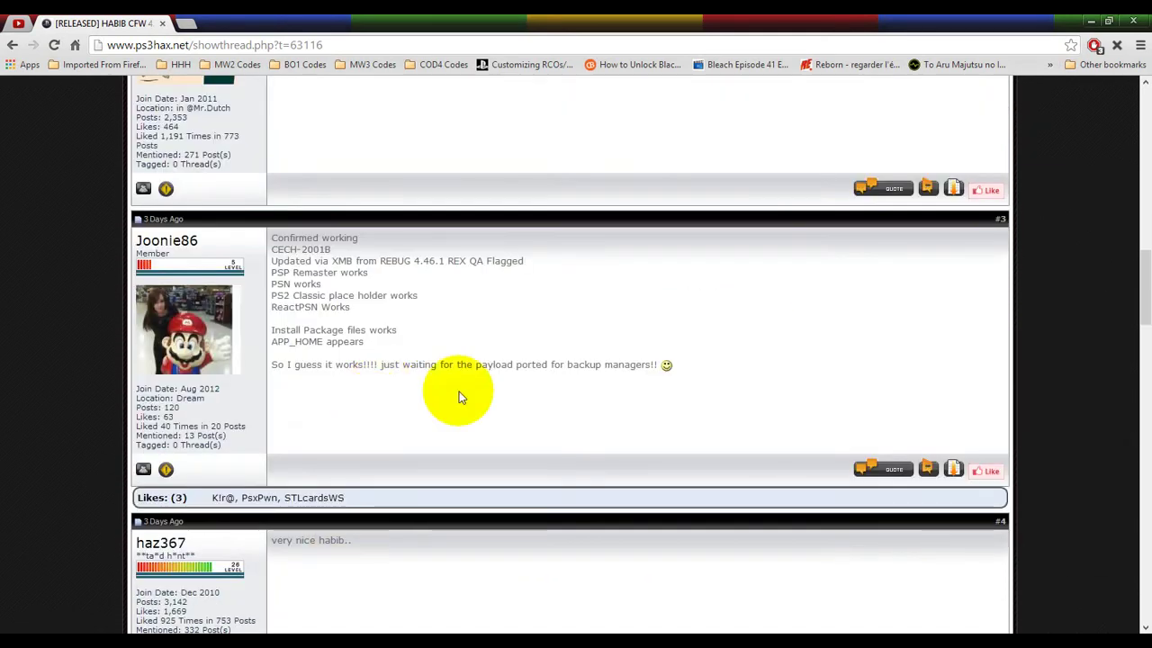
scroll(458, 396, up, 3)
click(1090, 20)
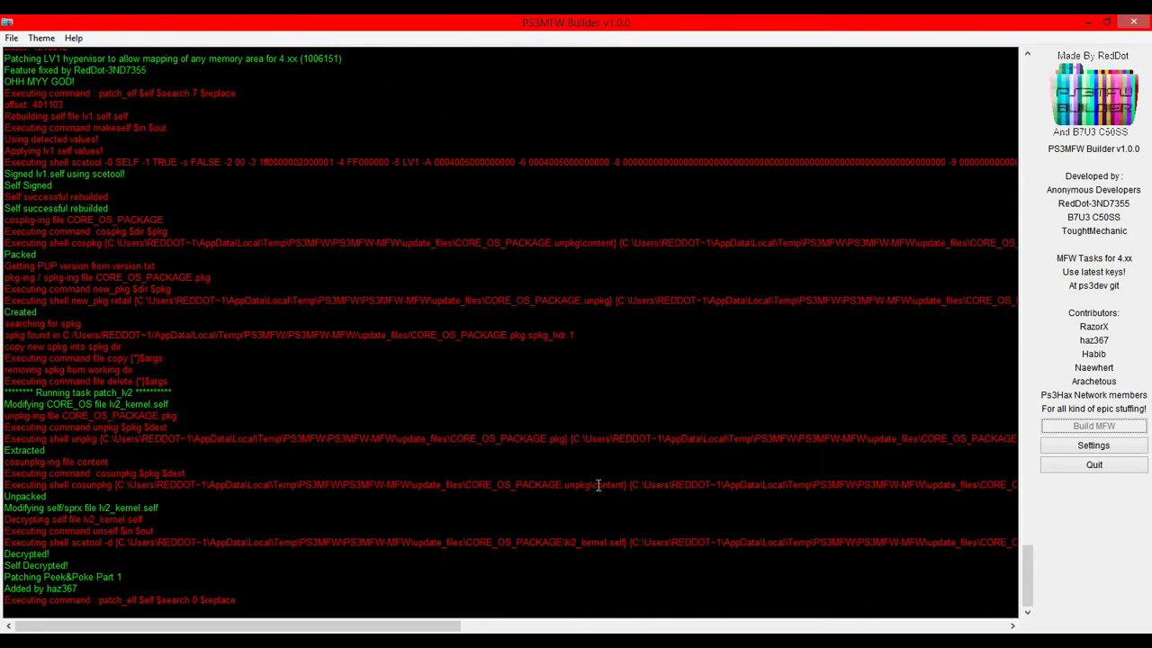
right_click(823, 644)
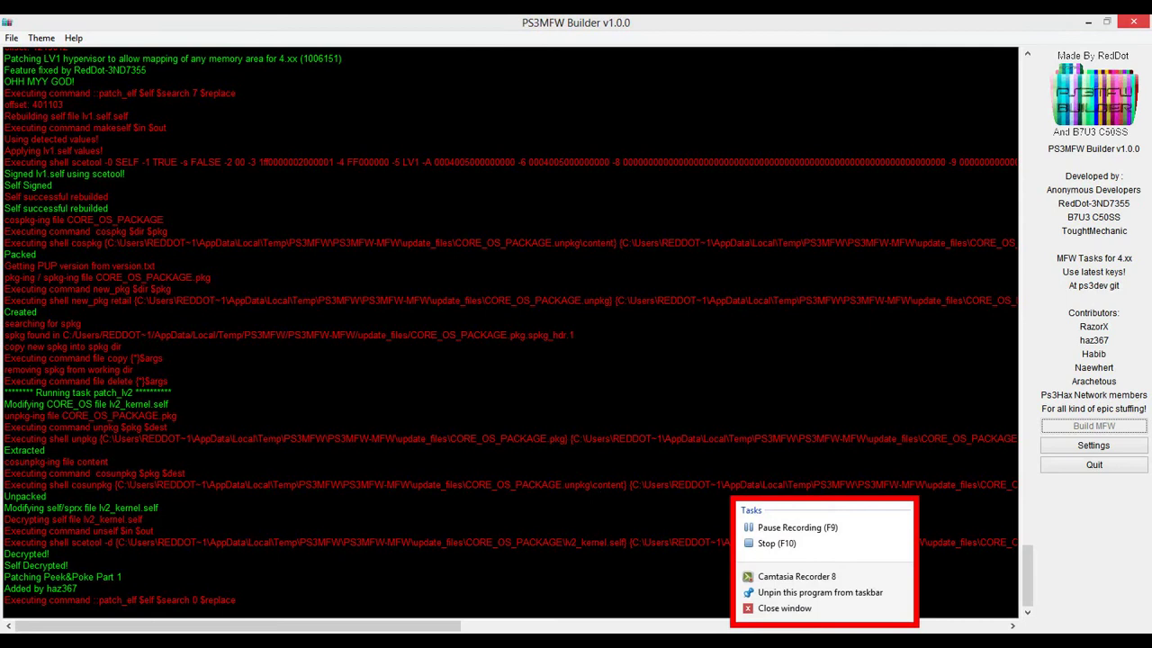
click(797, 527)
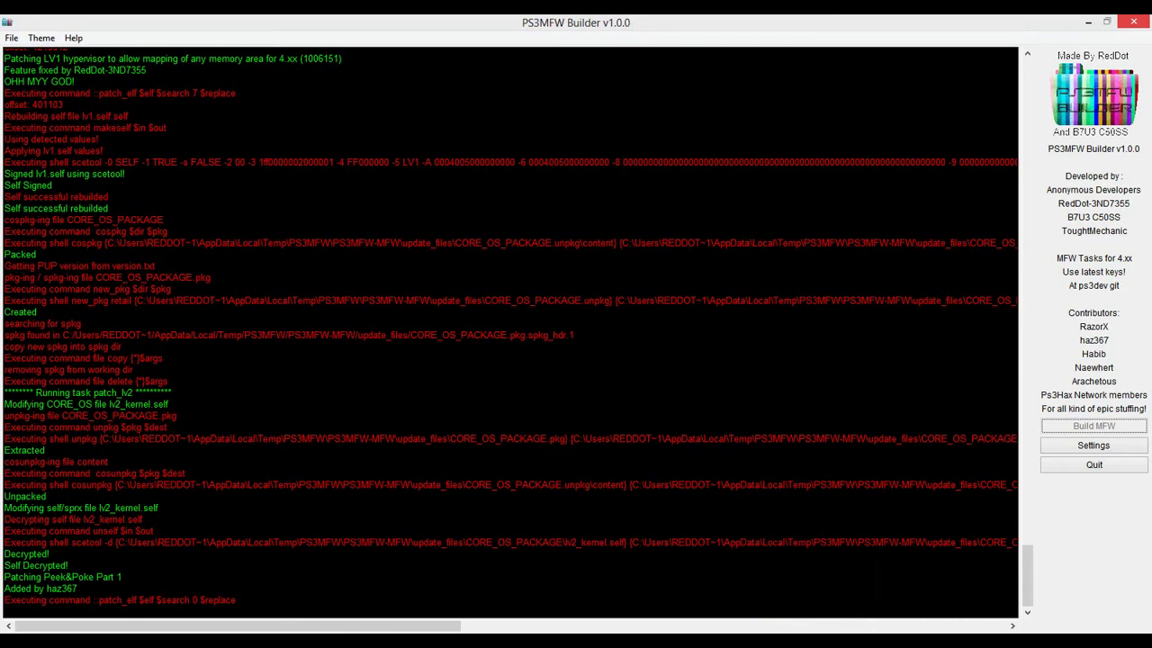
mouse_move(198, 647)
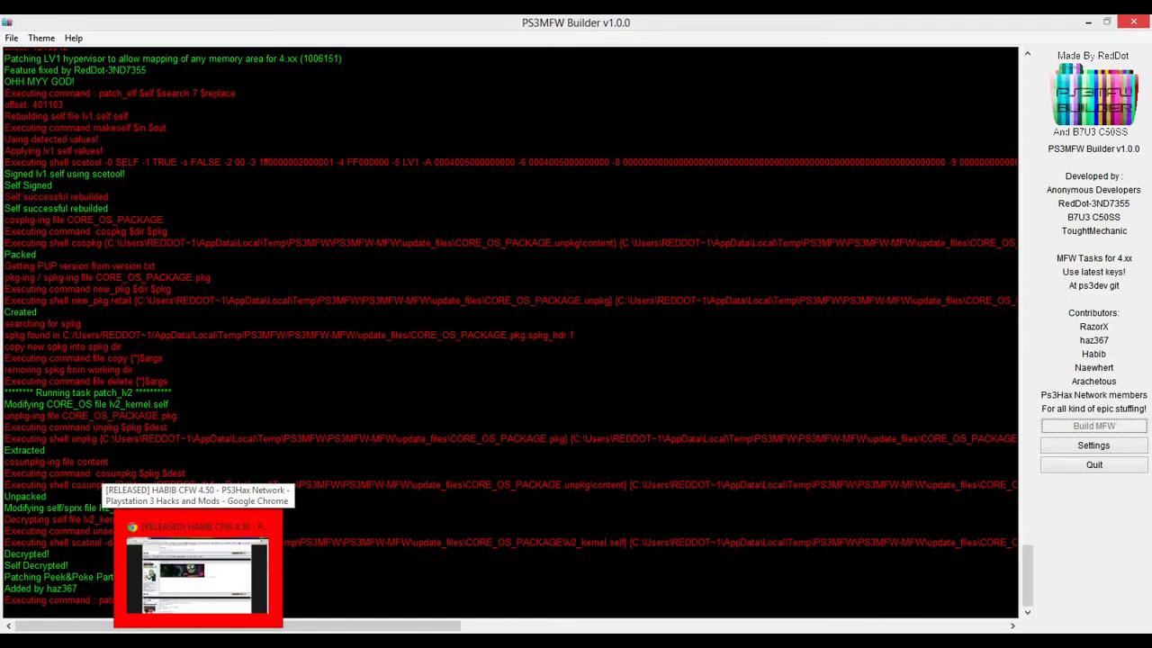
- Return to the HABIB CFW 4.50 thread, examine the replies down to post #10, and switch back to the PS3MFW Builder log
click(199, 579)
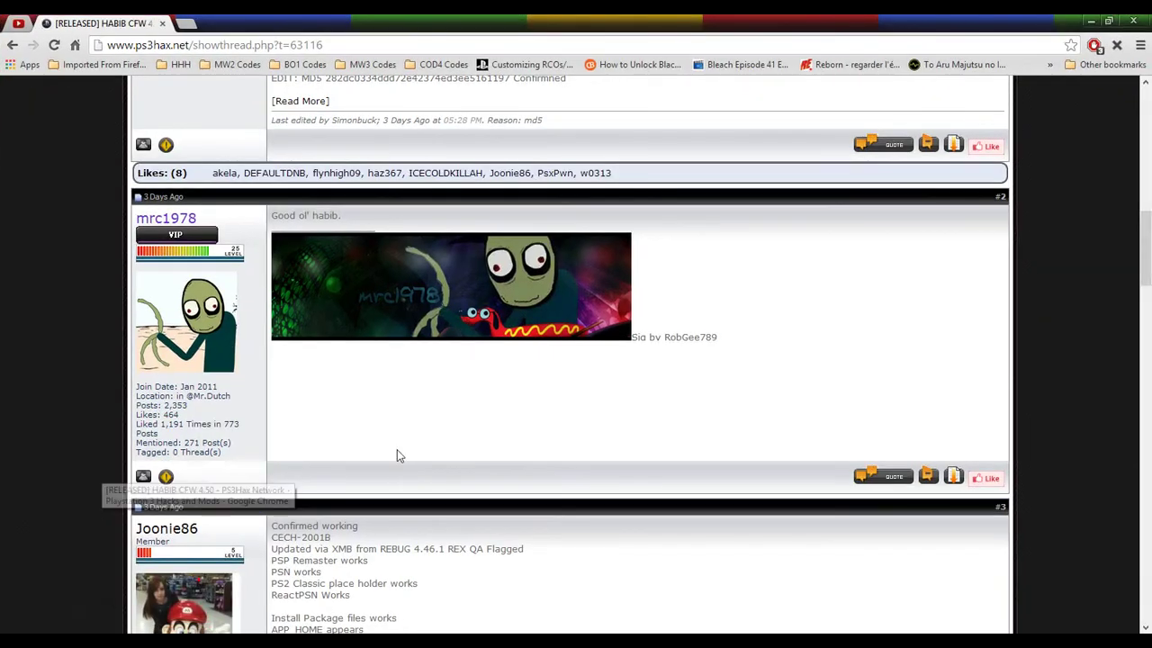
scroll(397, 449, down, 3)
scroll(395, 449, down, 20)
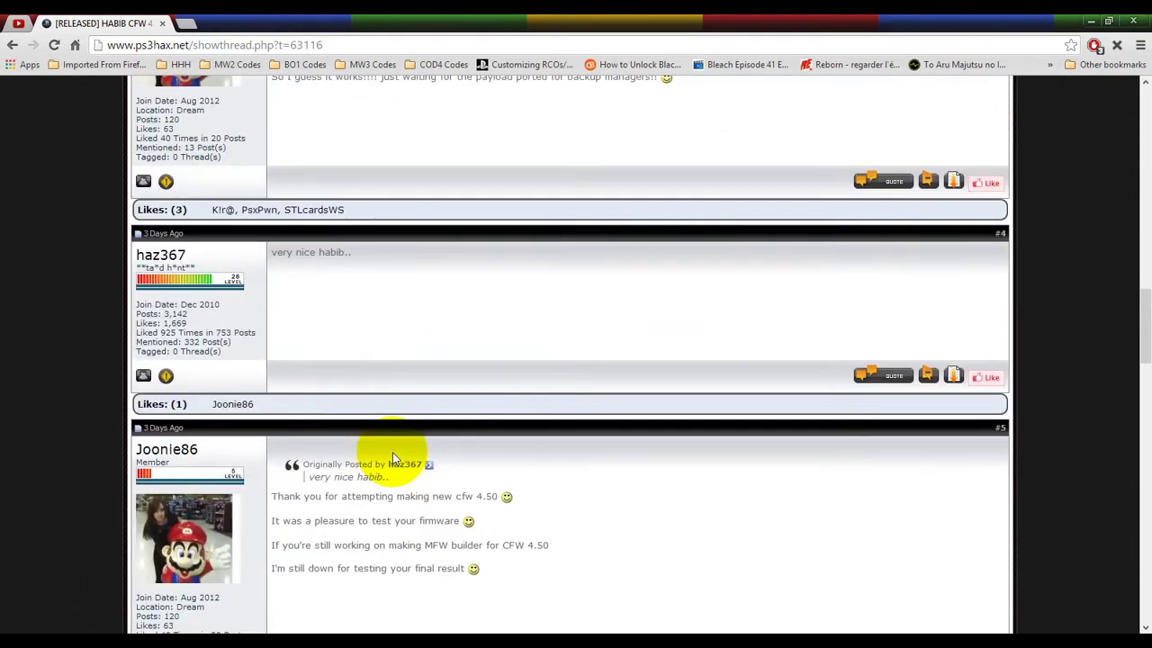
scroll(354, 501, down, 15)
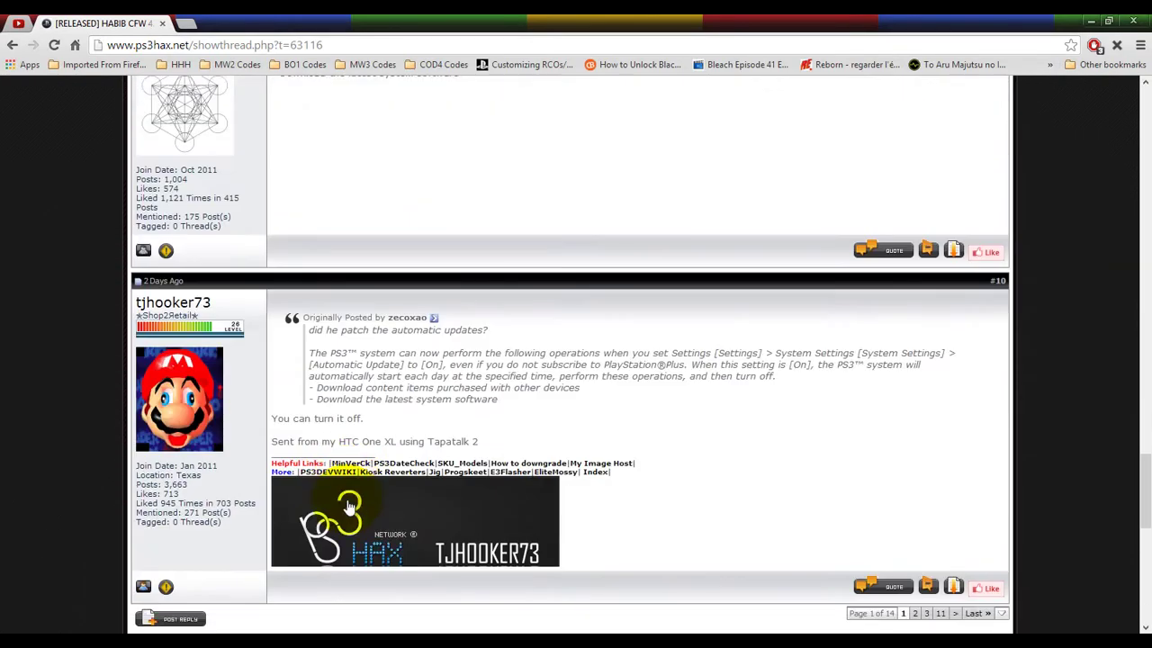
key(alt+Tab)
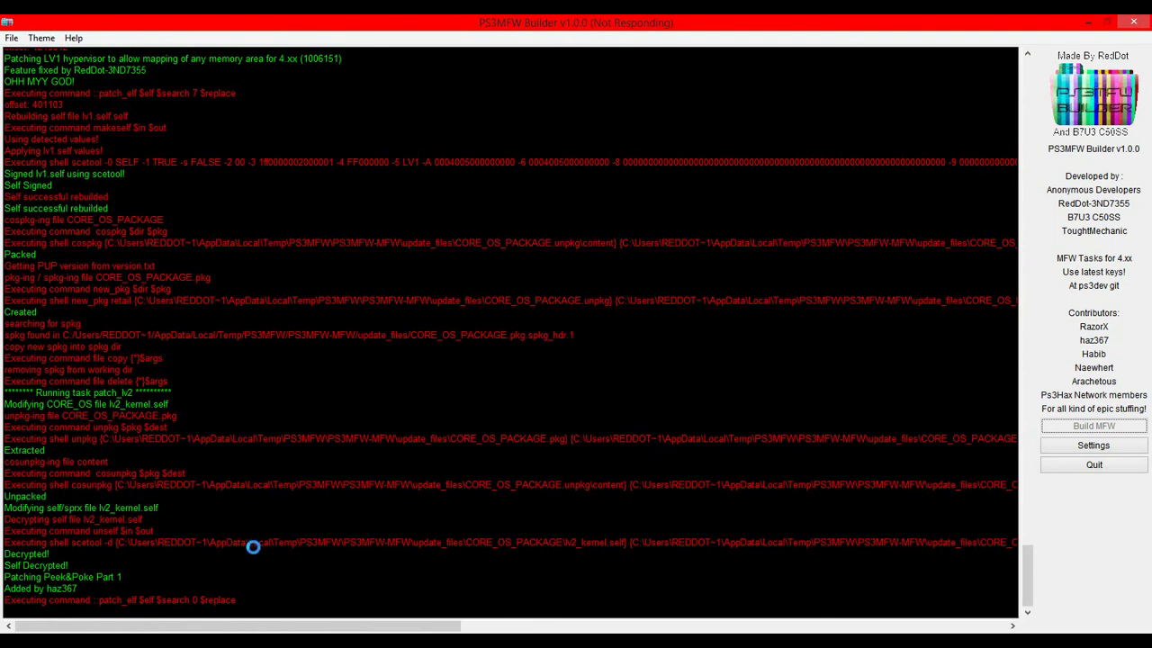
click(126, 621)
click(155, 621)
mouse_move(198, 641)
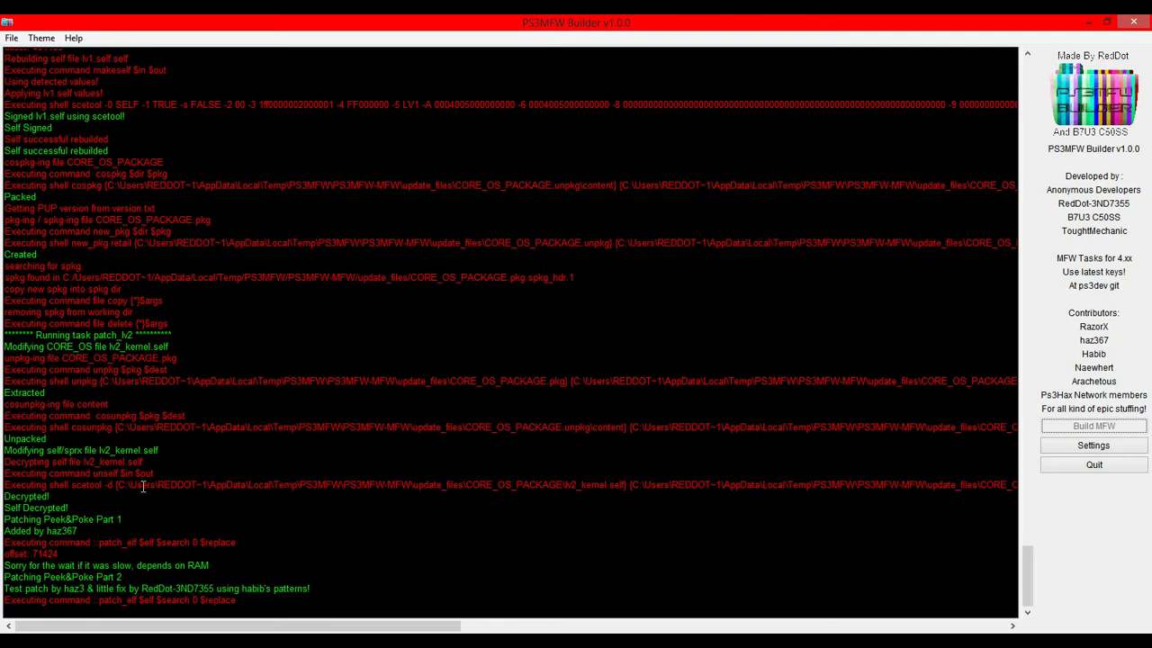
- Switch to the browser, open a new tab and close the HABIB CFW 4.50 thread
key(alt+Tab)
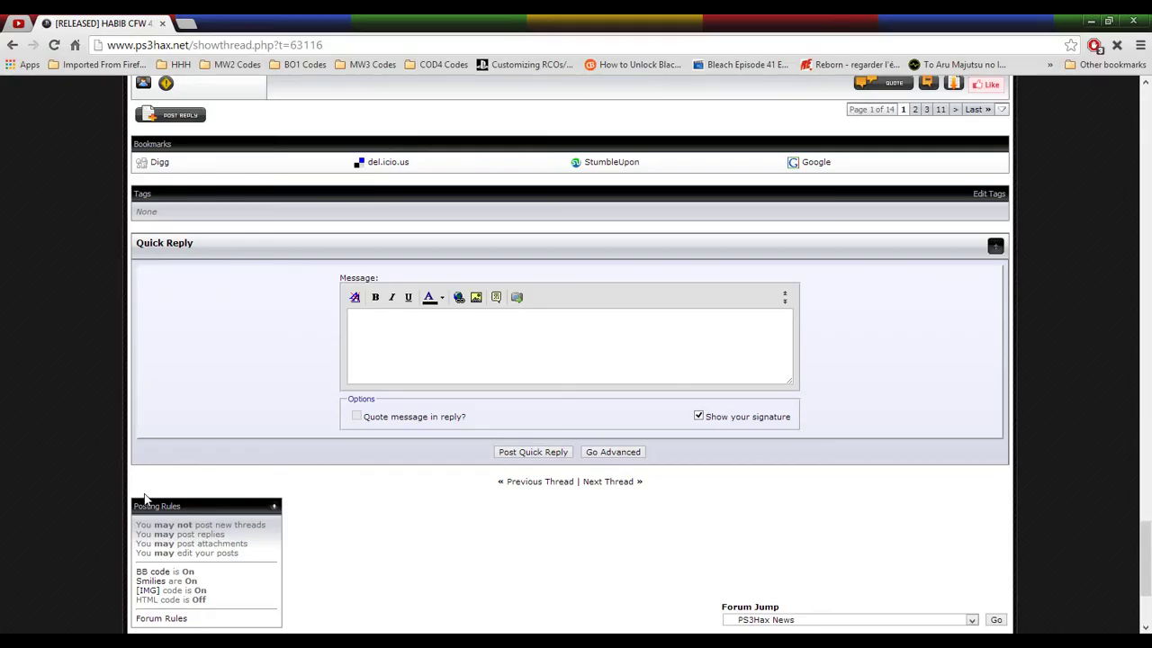
scroll(315, 449, up, 10)
scroll(304, 441, up, 3)
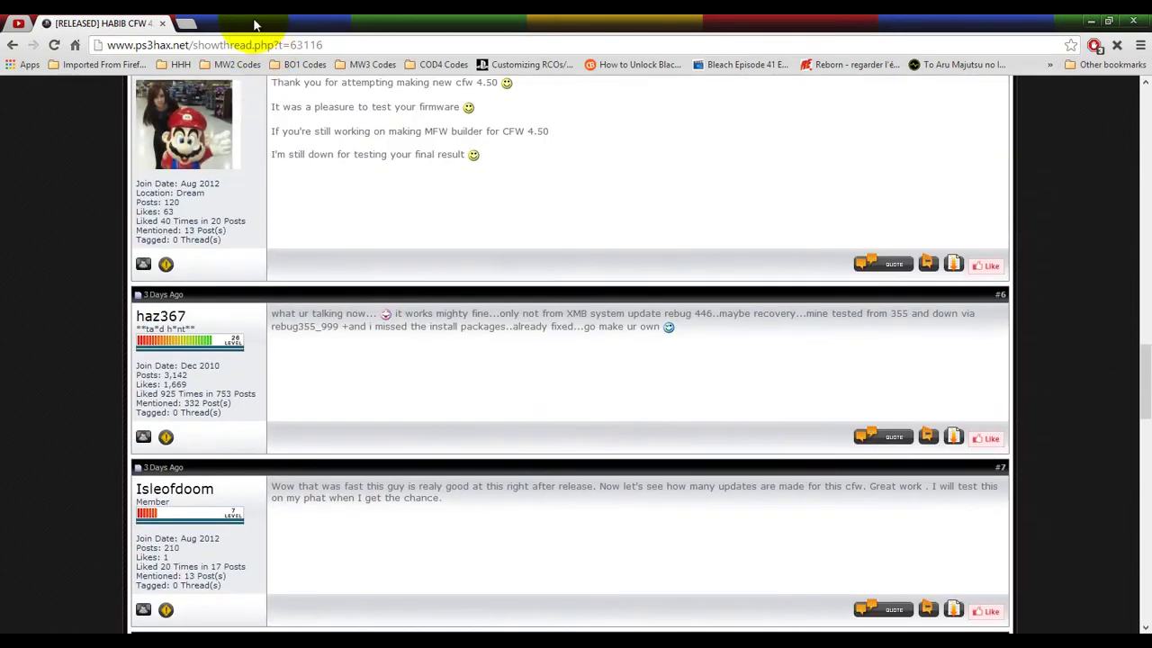
click(186, 22)
click(153, 24)
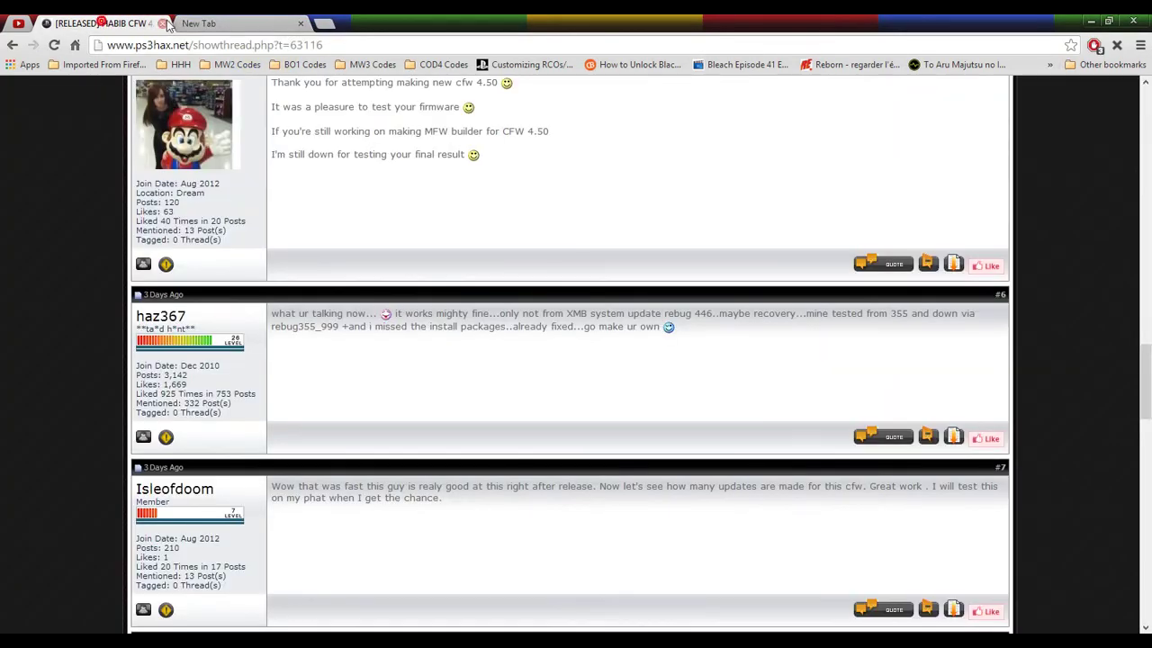
click(161, 24)
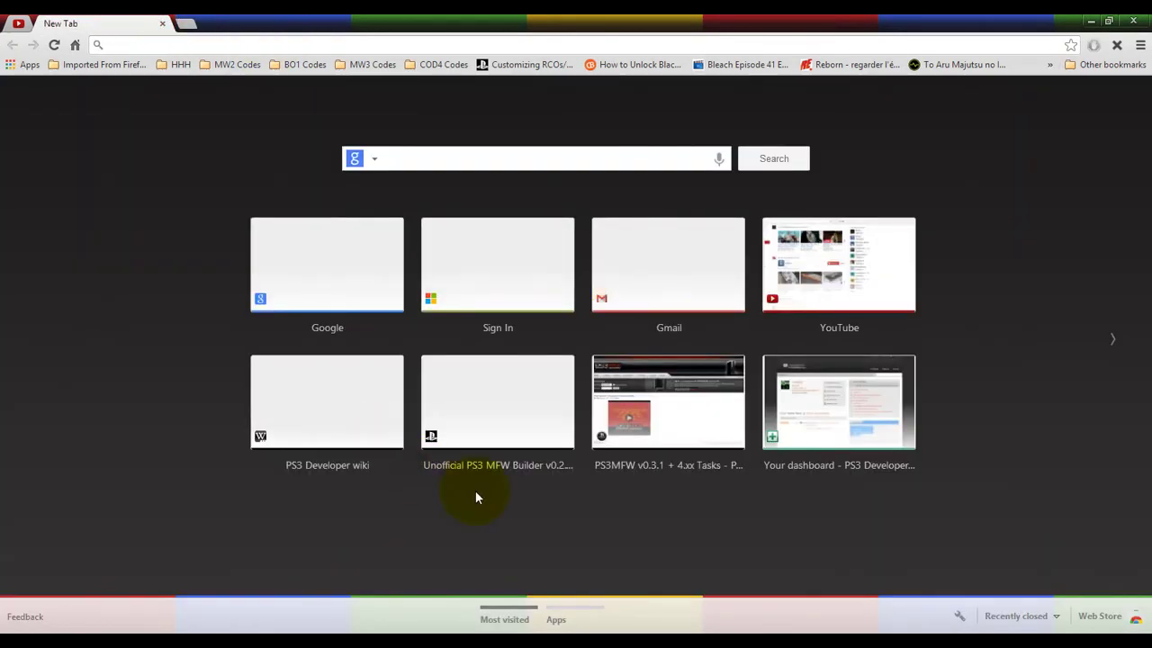
- Open YouTube from the most visited sites and go to the channel's uploads in the Video Manager
click(779, 275)
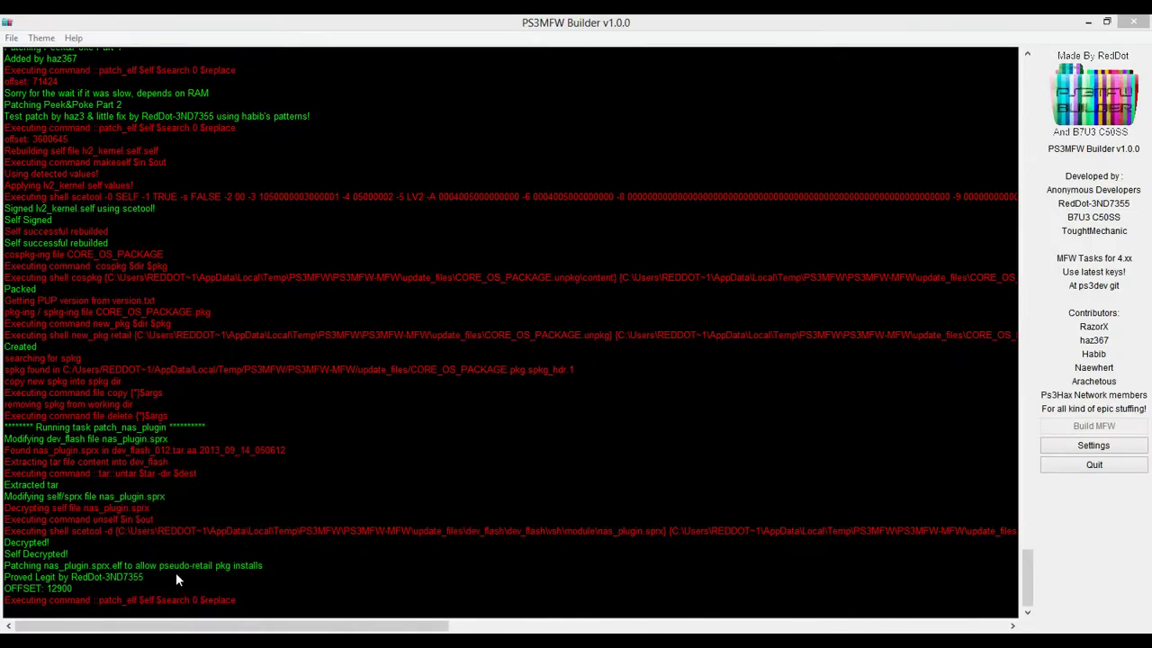
click(177, 576)
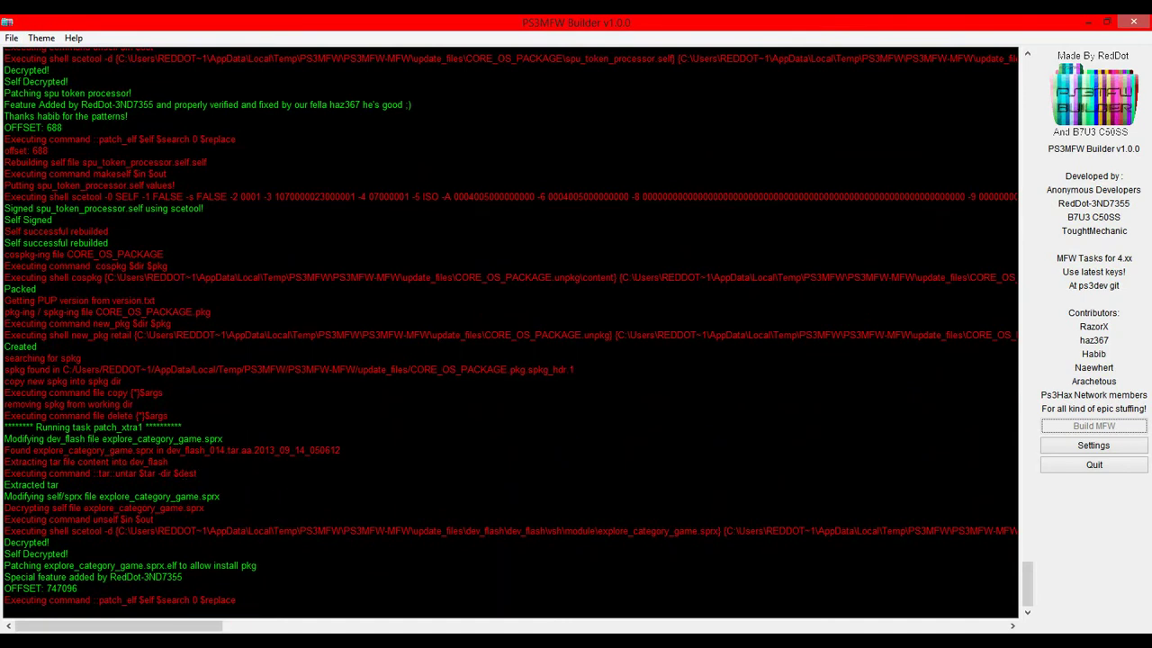
mouse_move(198, 647)
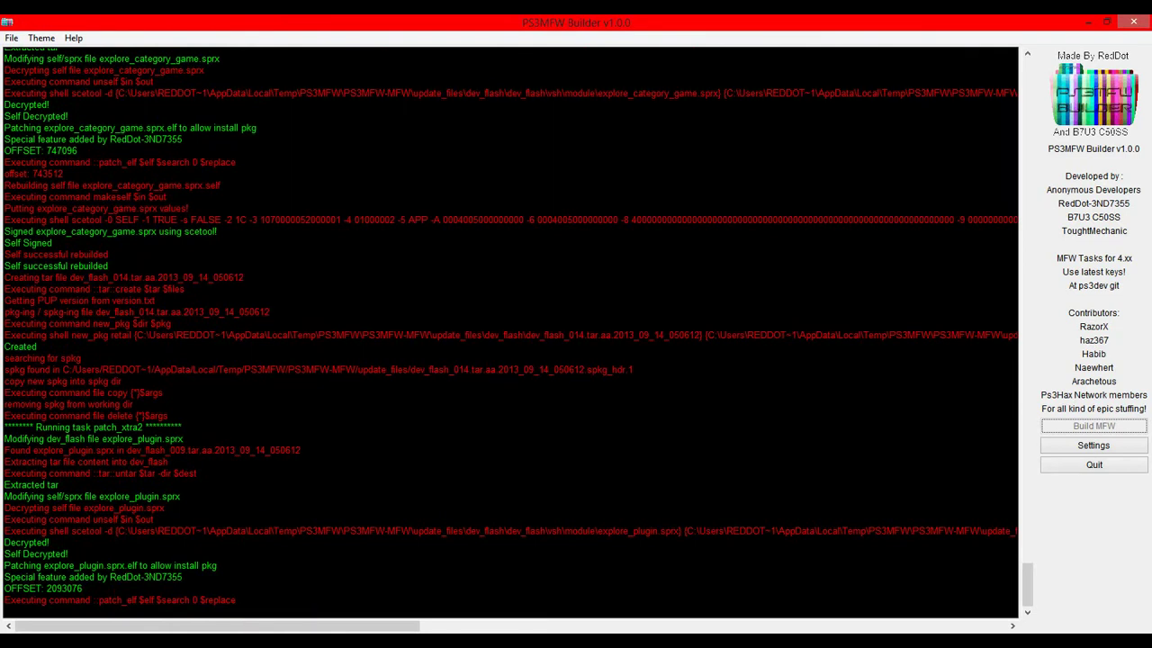
click(198, 572)
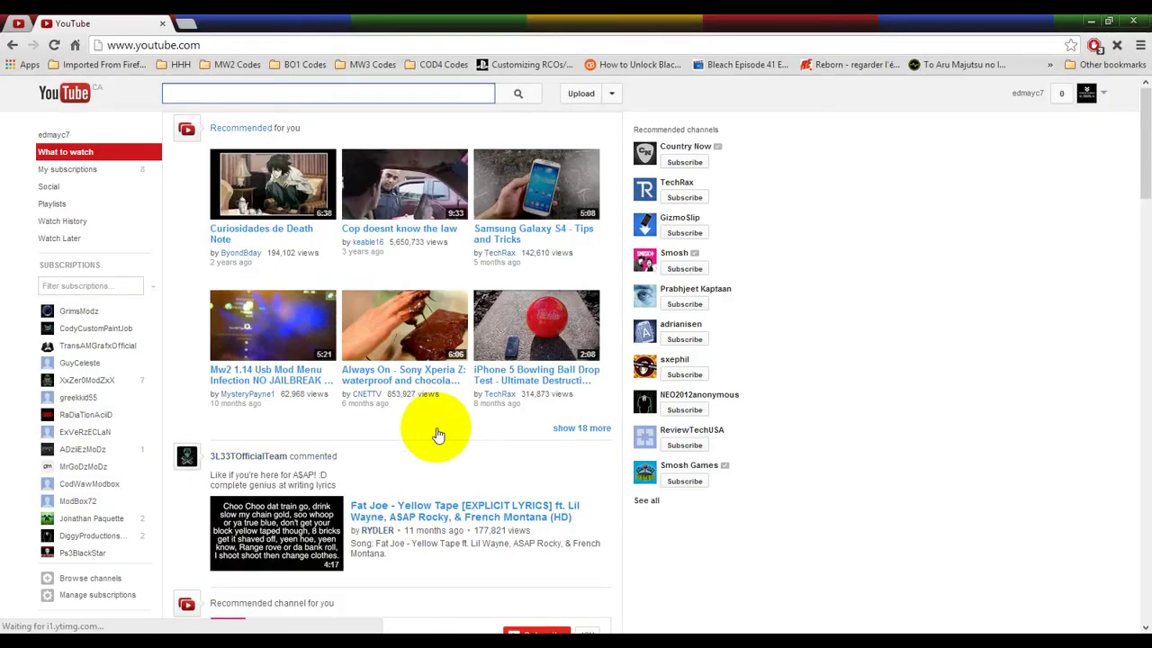
click(1089, 97)
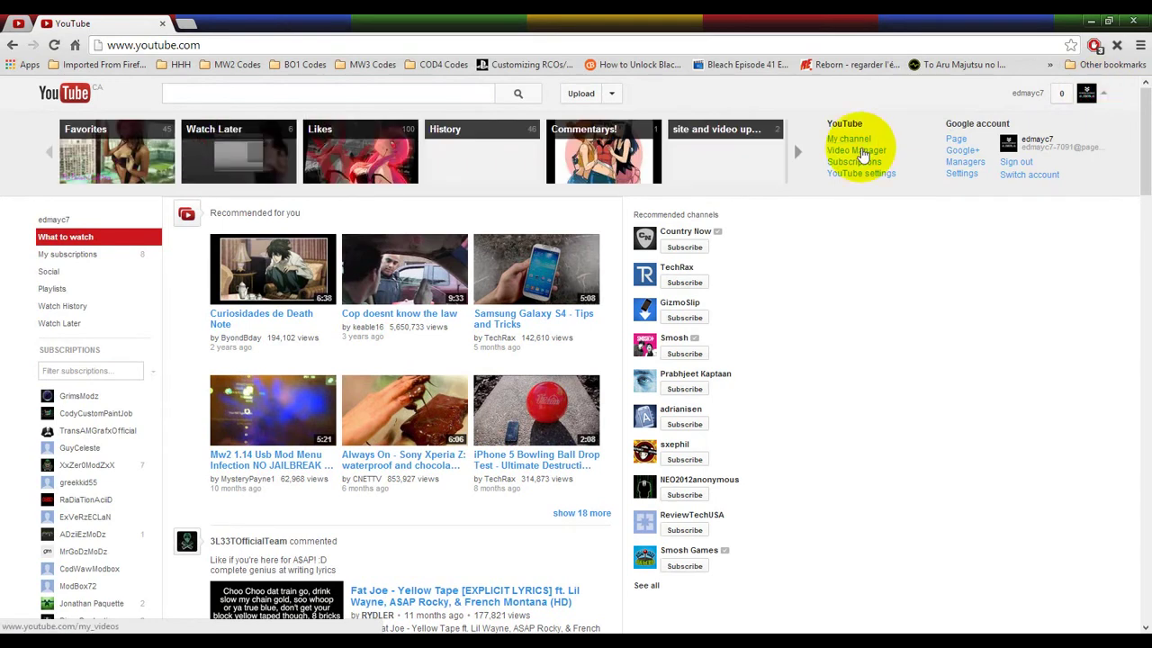
click(861, 152)
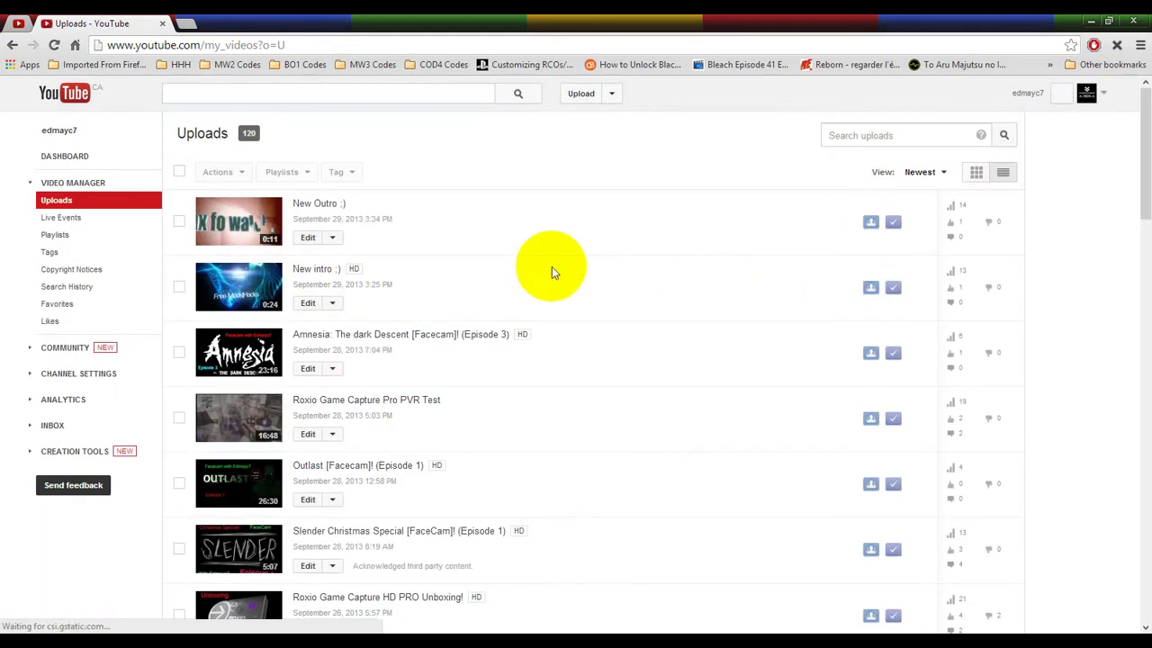
- Examine the newest uploads, pointing out the Roxio Game Capture Pro PVR Test video
scroll(576, 226, down, 1)
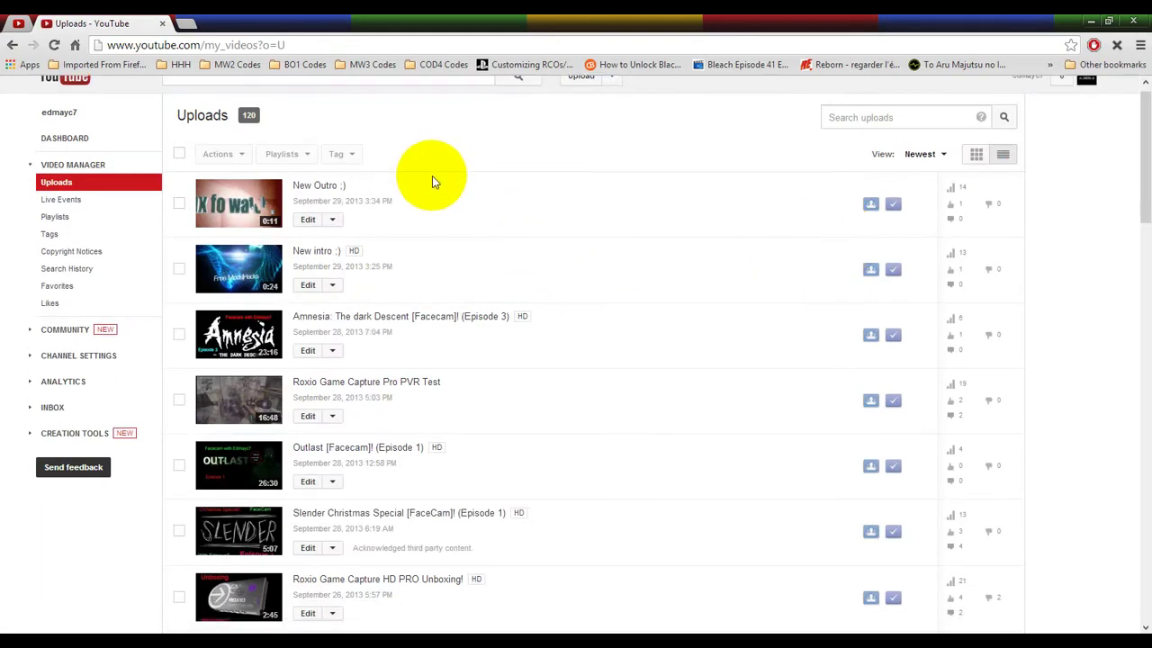
scroll(342, 198, down, 2)
scroll(540, 224, down, 1)
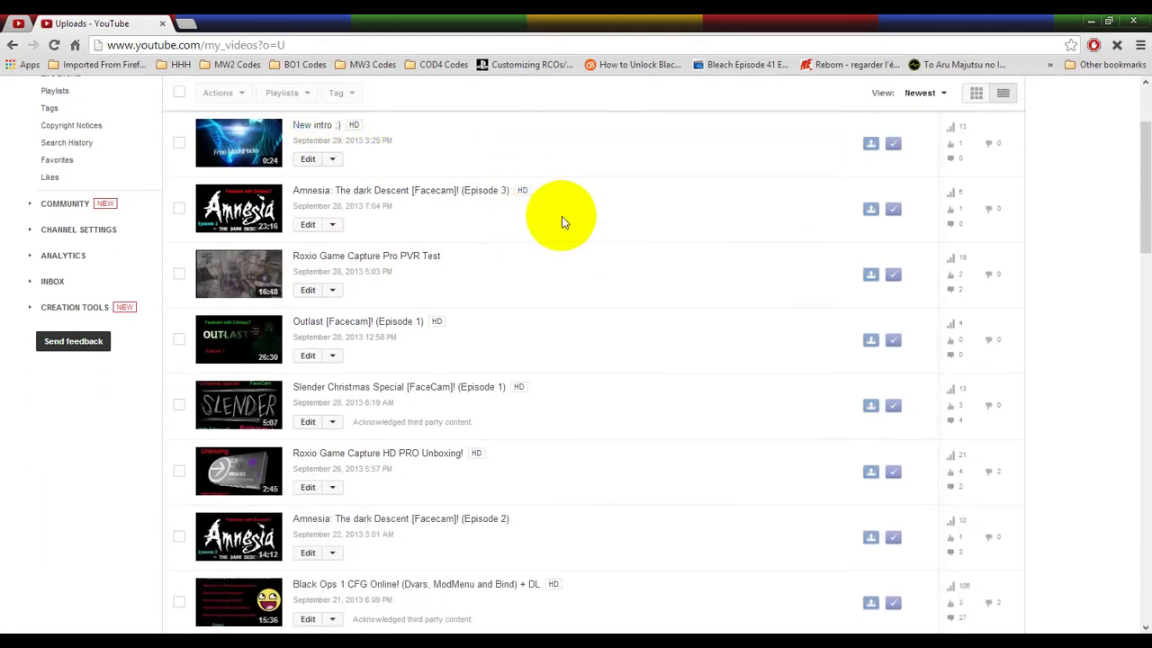
scroll(406, 191, down, 2)
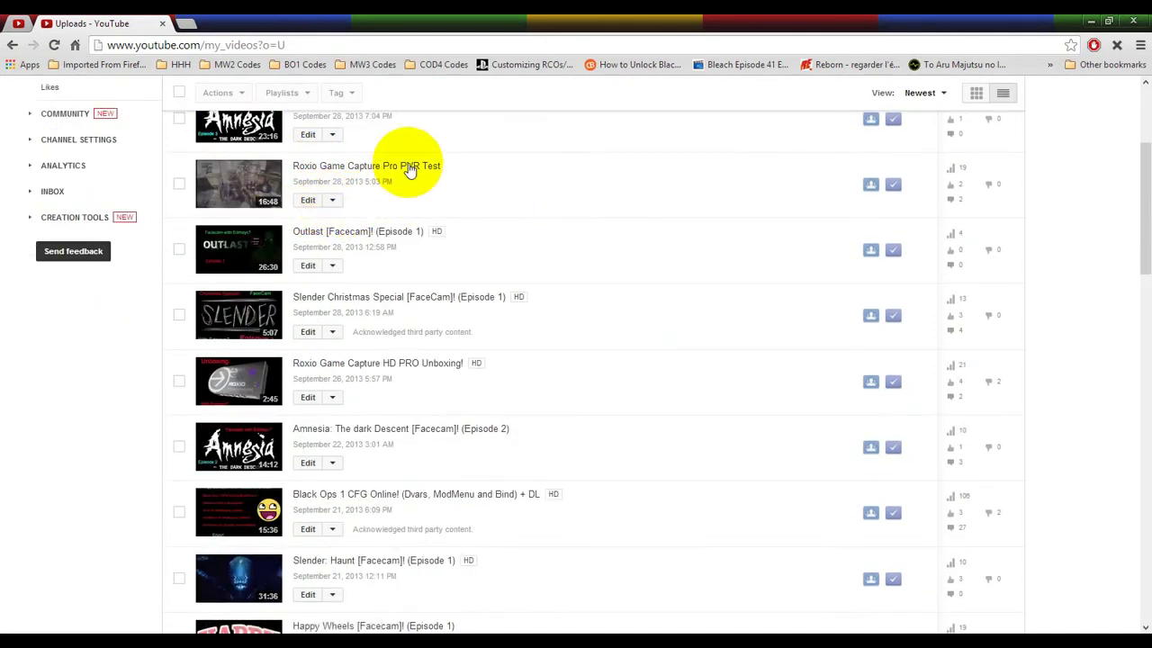
scroll(405, 197, up, 1)
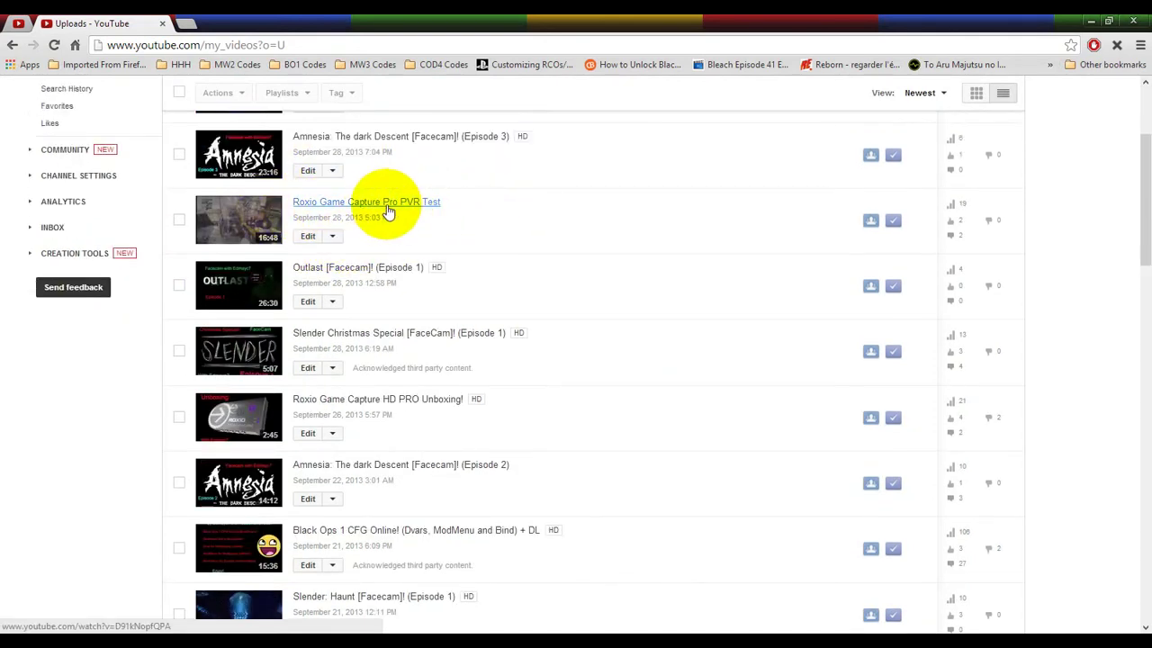
click(545, 215)
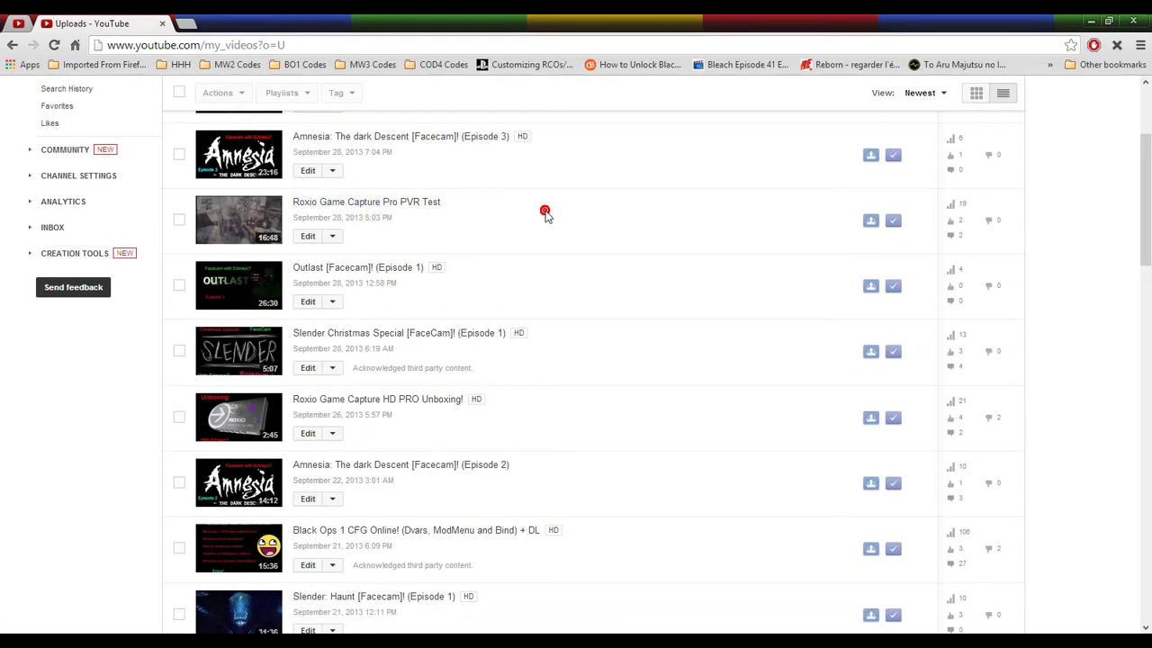
scroll(545, 216, down, 3)
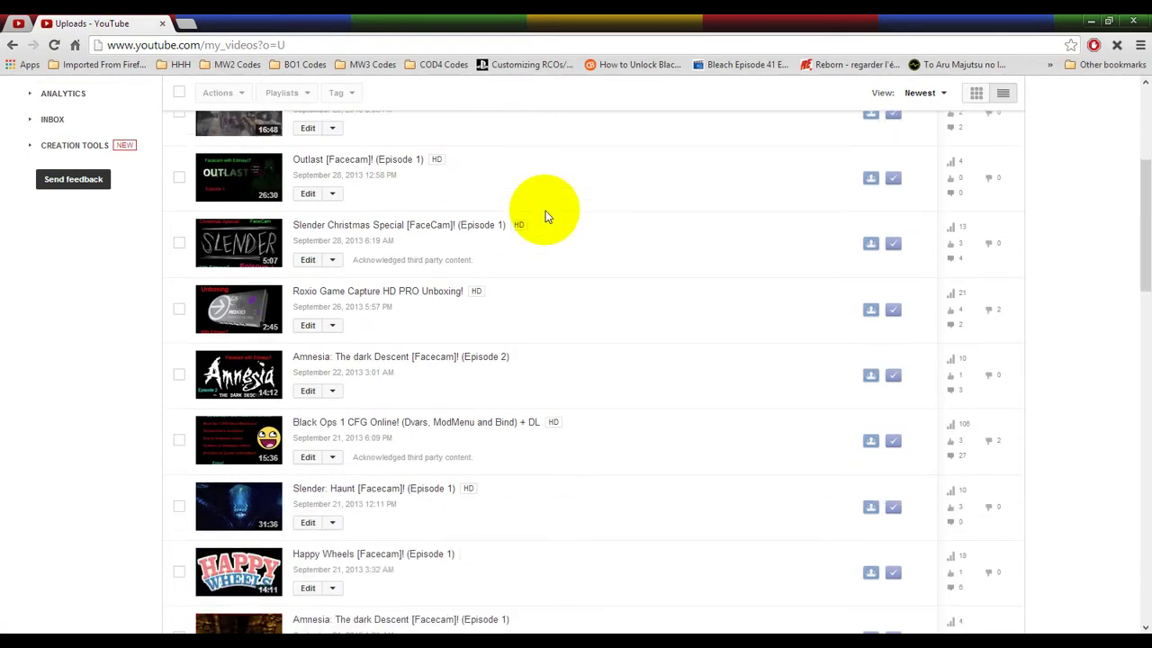
scroll(576, 288, down, 2)
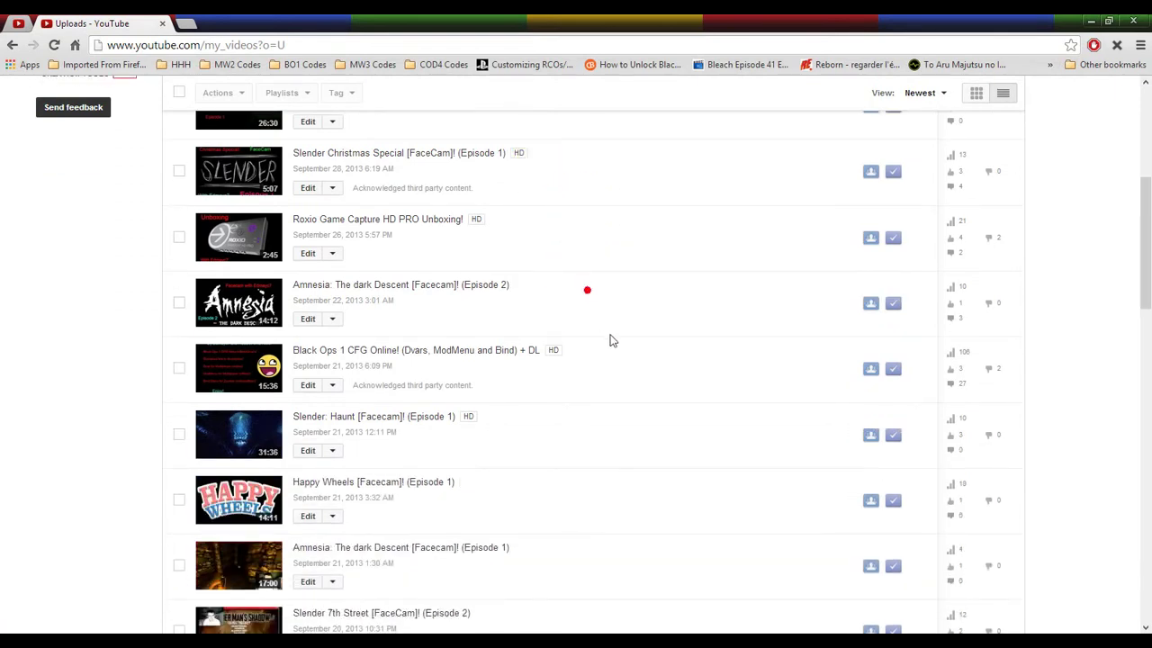
- Find the PS3MFW Builder v0.3.1 and MFW Builder 0.3.1 videos among the uploads, highlighting part of the "Developement Done!" title
scroll(622, 351, down, 6)
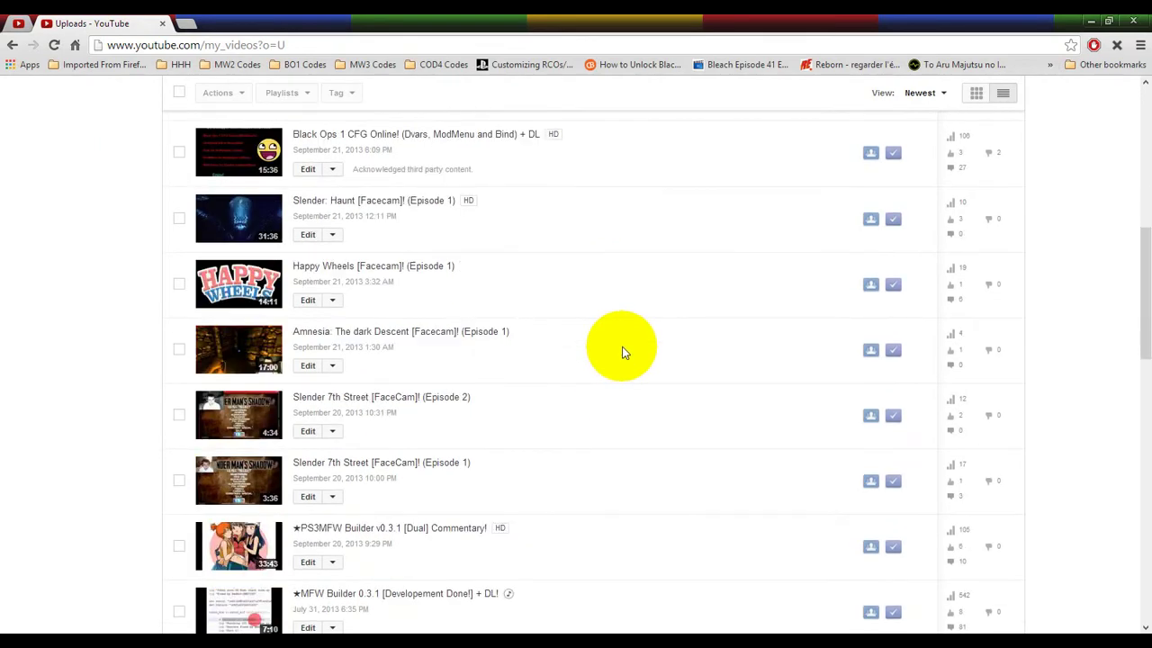
scroll(621, 349, down, 9)
scroll(570, 231, up, 2)
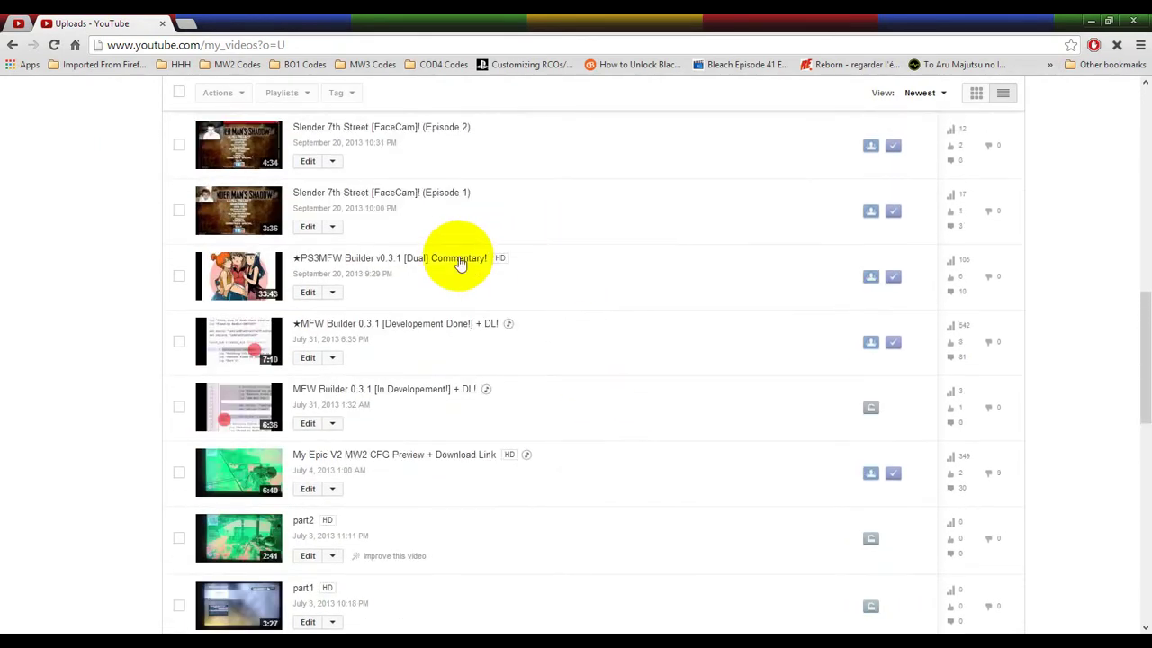
scroll(529, 239, down, 1)
scroll(462, 201, down, 1)
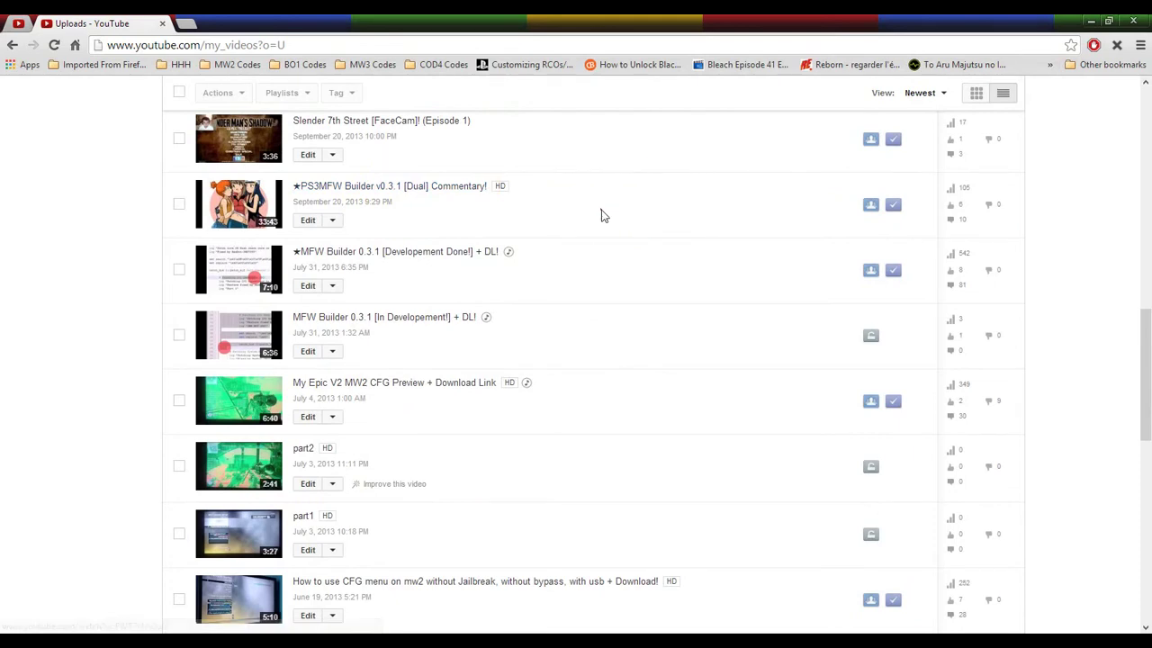
drag(525, 259, 558, 252)
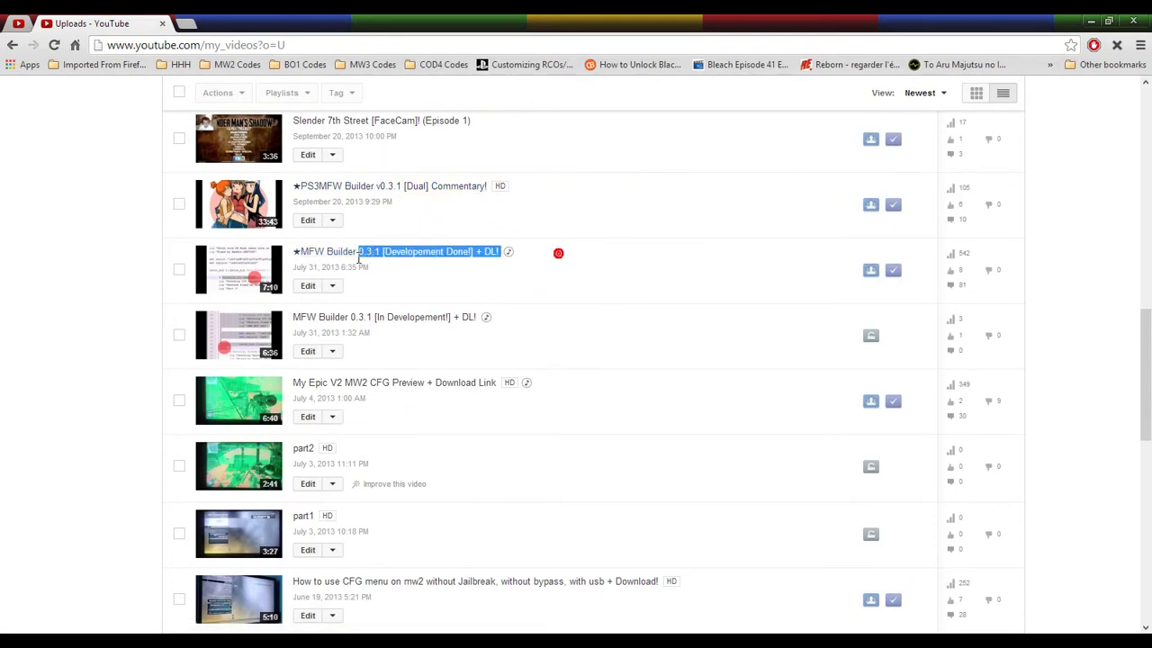
click(612, 265)
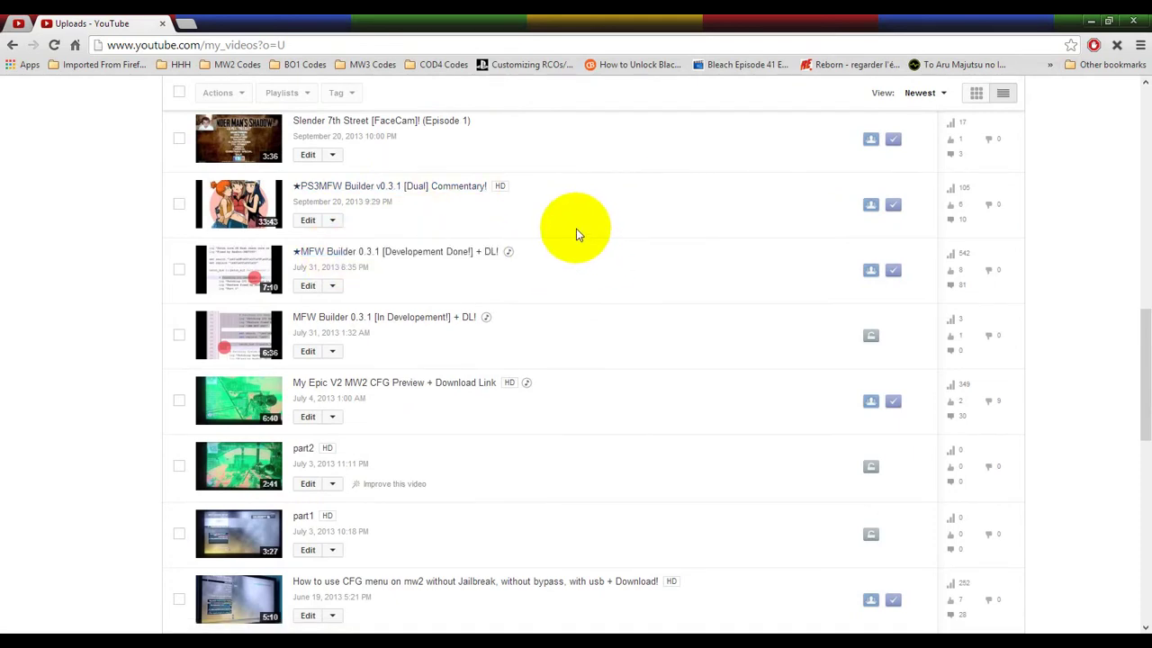
- Examine the older PS3 and MW2 CFG uploads, and minimize the browser to return to the PS3MFW Builder log
scroll(505, 228, down, 3)
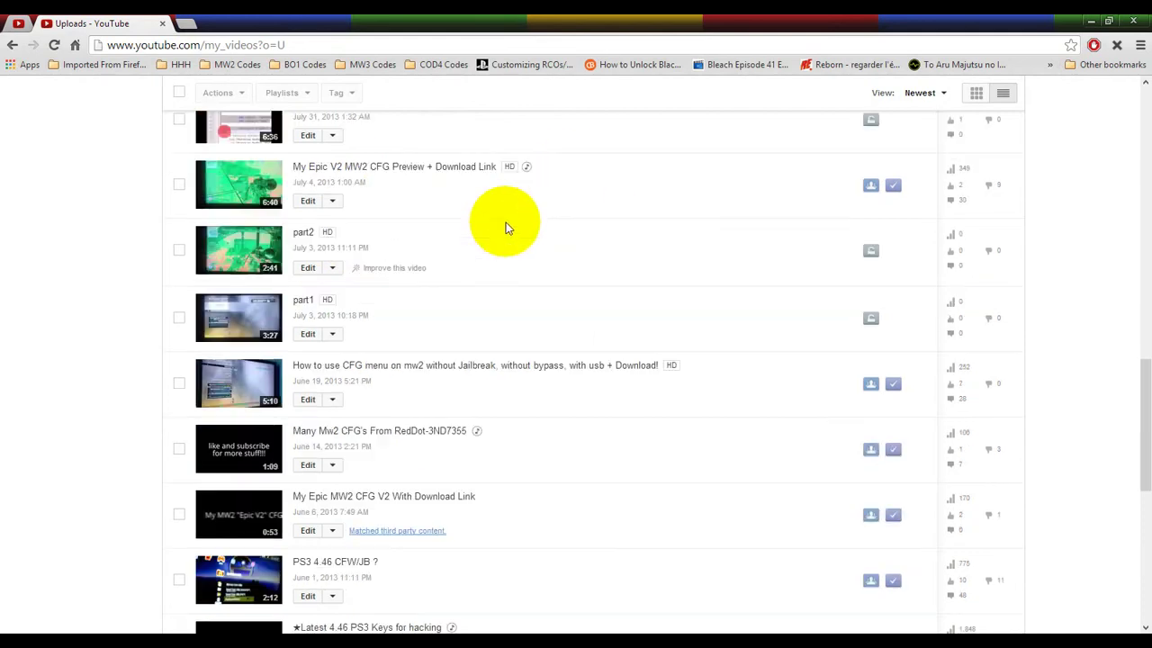
scroll(505, 222, down, 2)
scroll(506, 225, down, 3)
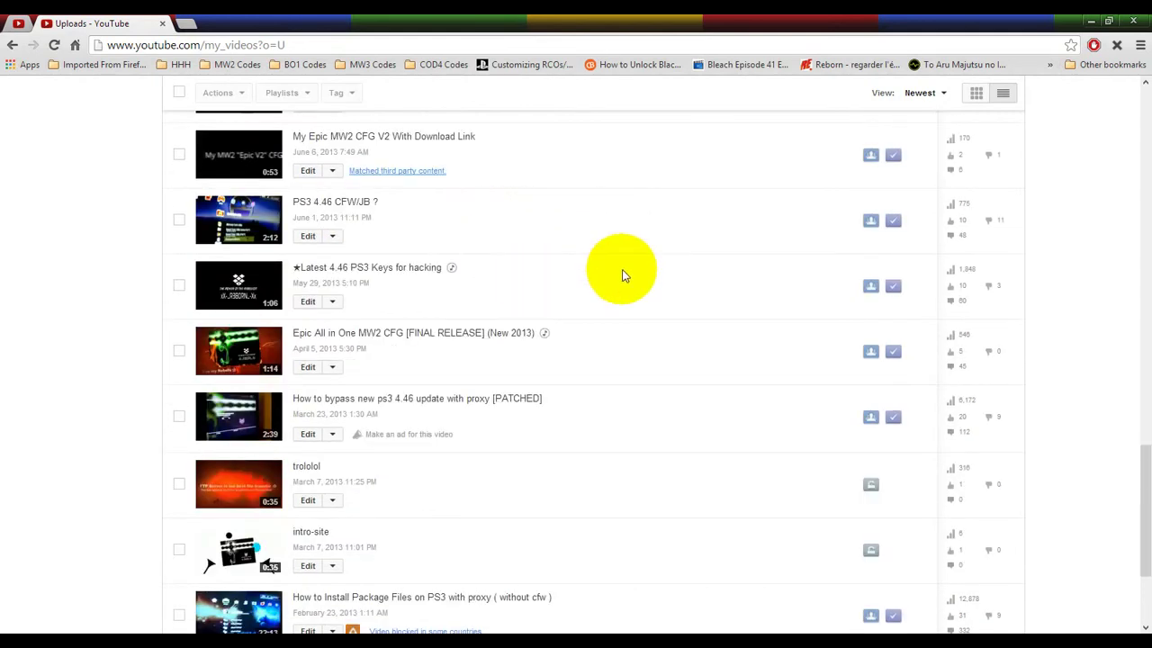
click(1091, 20)
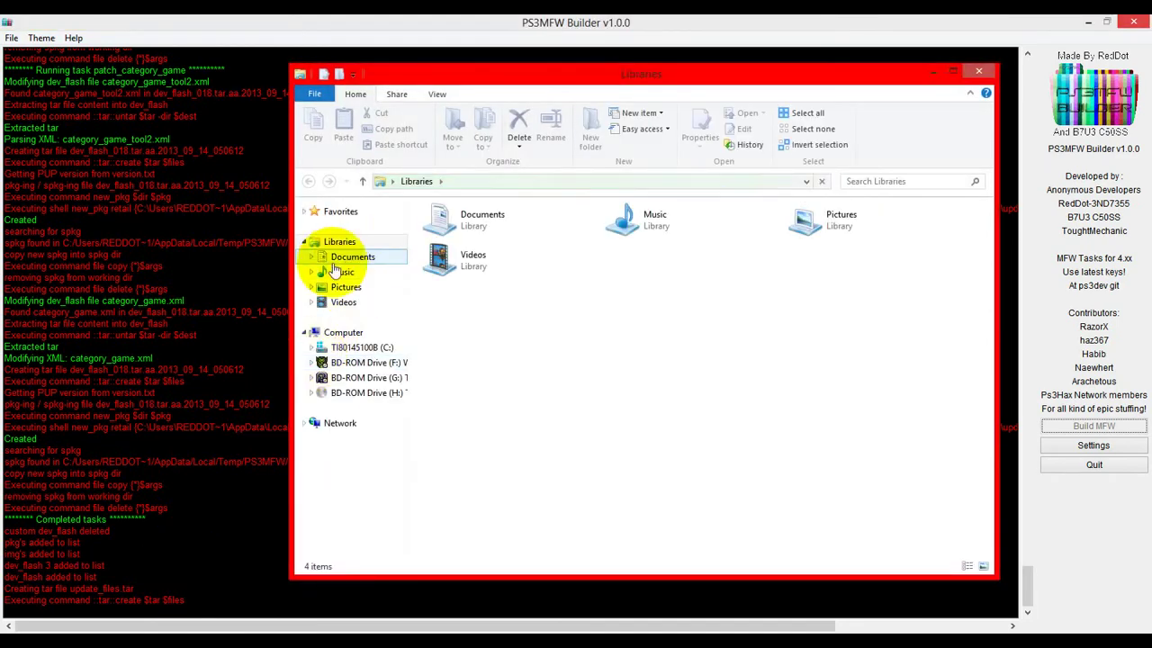
- Open the unpack folder in the Documents library and delete all of its files and the update_files folder
click(337, 259)
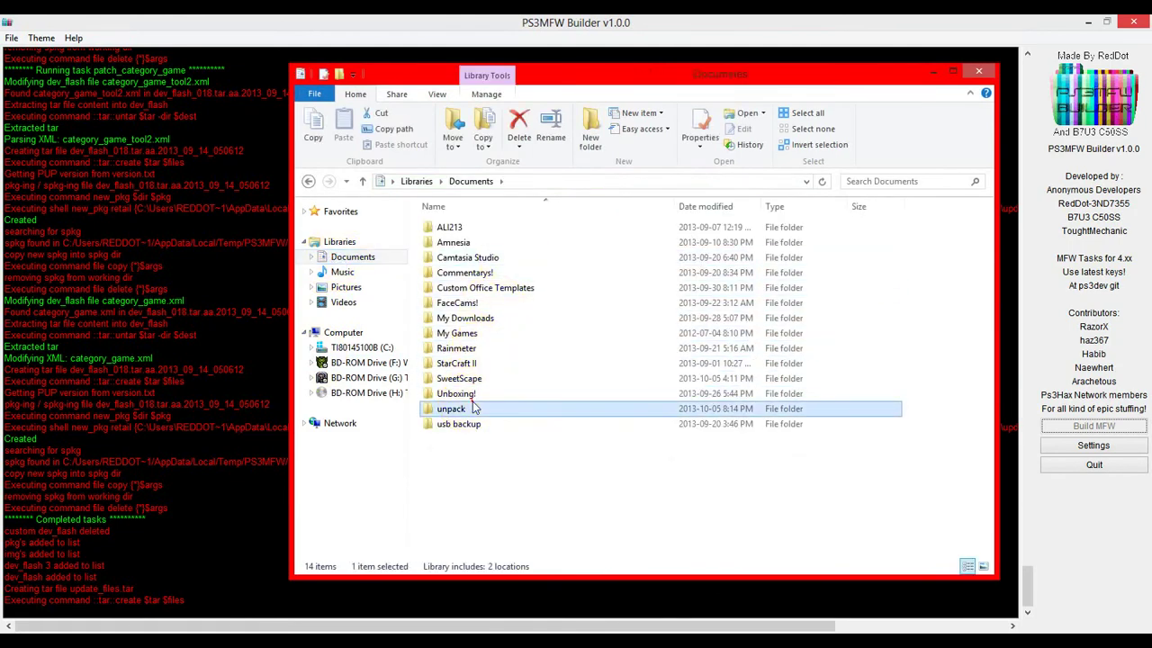
double_click(473, 409)
drag(462, 473, 504, 209)
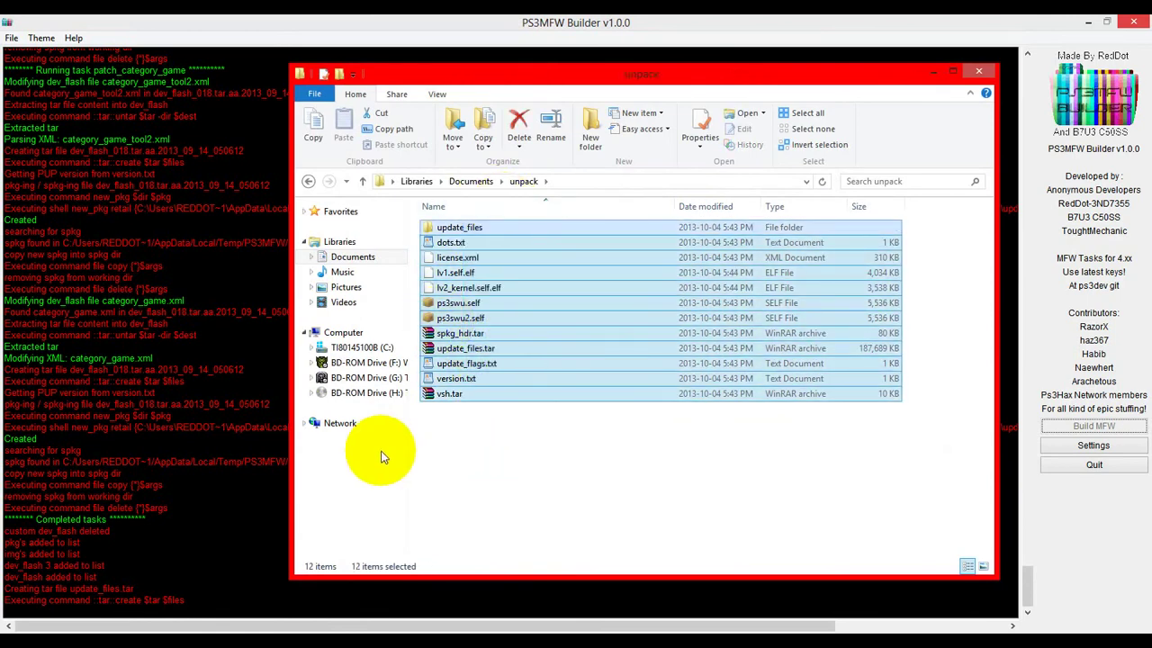
click(501, 443)
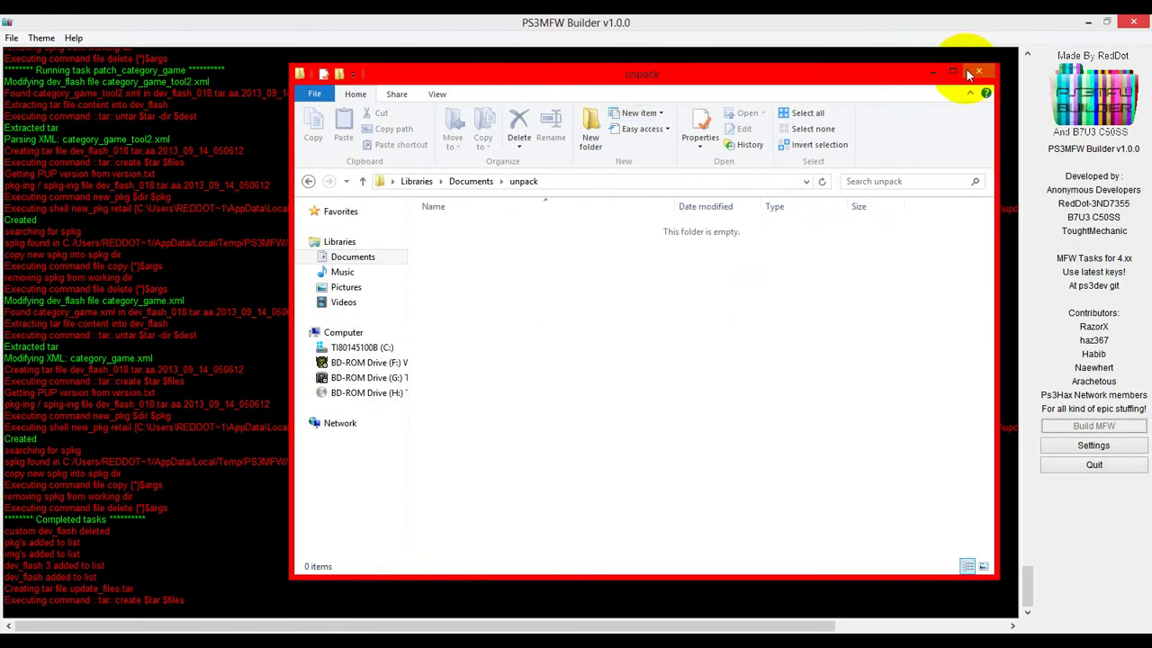
- Minimize the unpack folder window and move the firmware build message aside over the PS3MFW Builder log
click(932, 72)
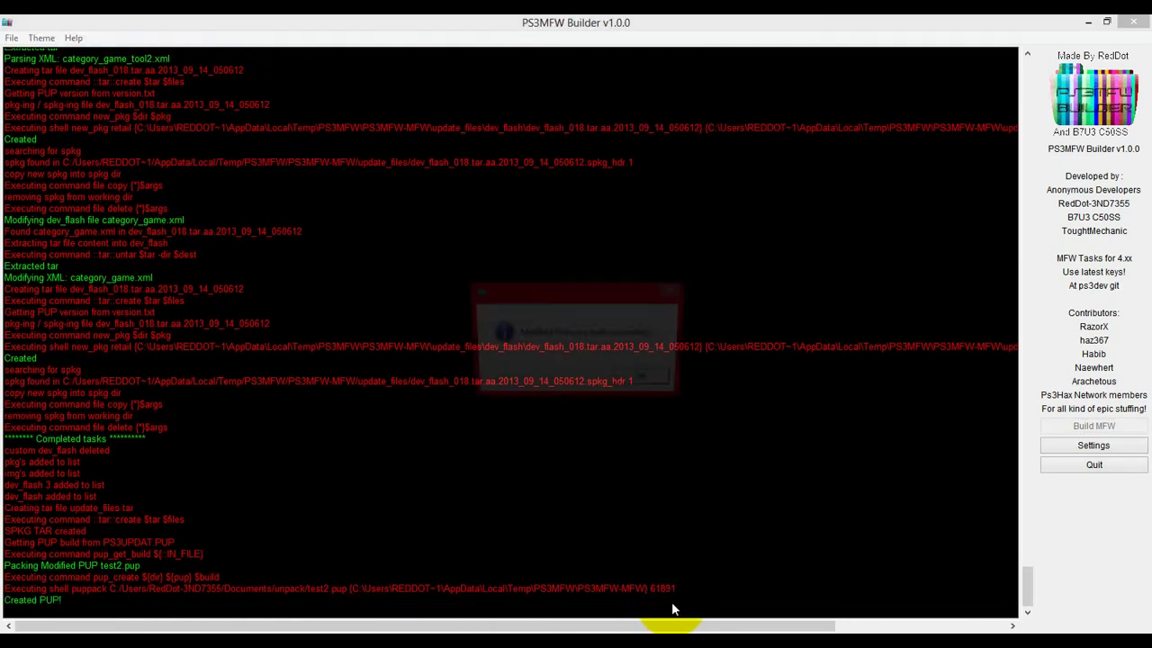
drag(540, 309, 413, 286)
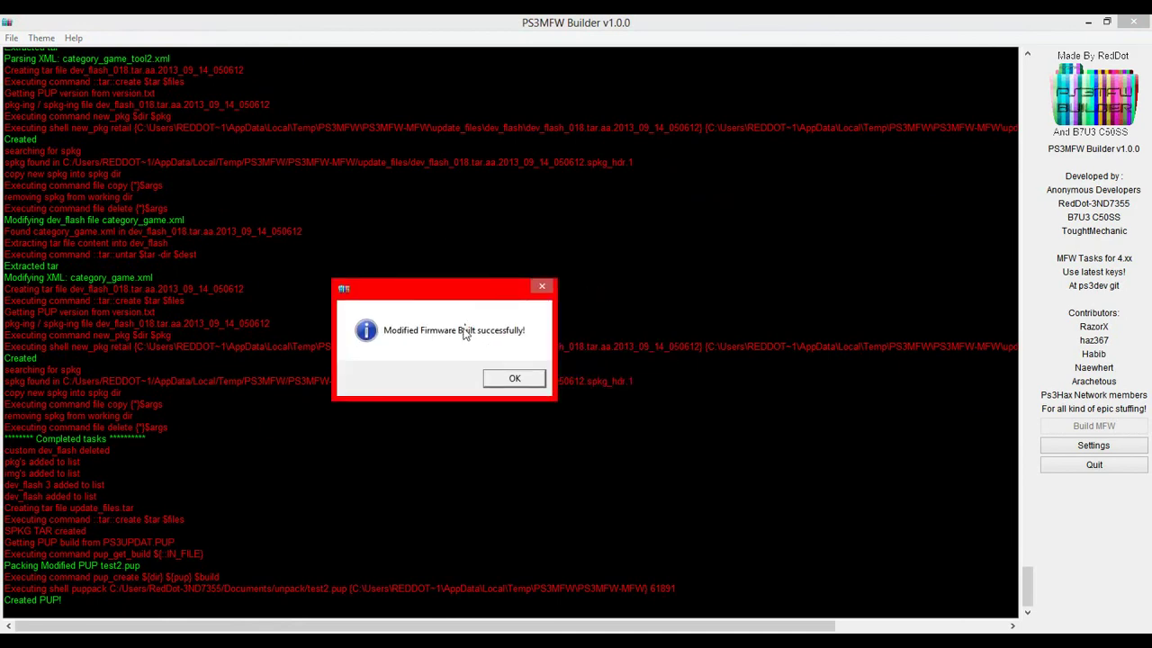
- Dismiss the firmware build message and open test2.pup from the unpack folder in PUPView
click(514, 379)
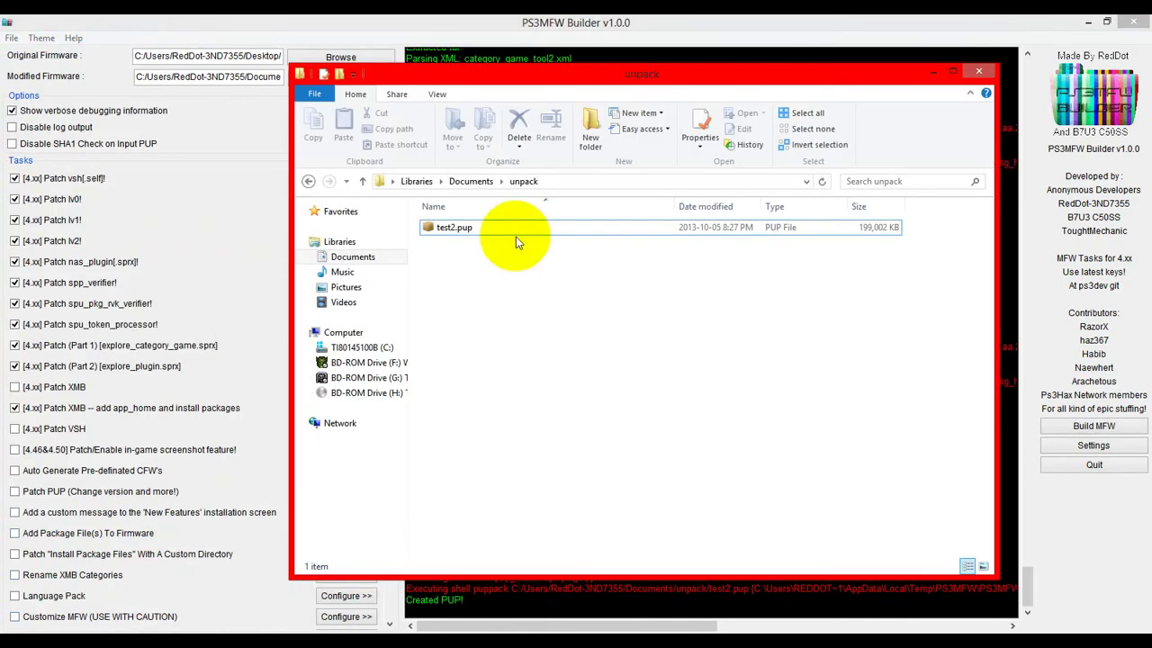
drag(517, 242, 517, 321)
drag(515, 226, 477, 225)
click(535, 322)
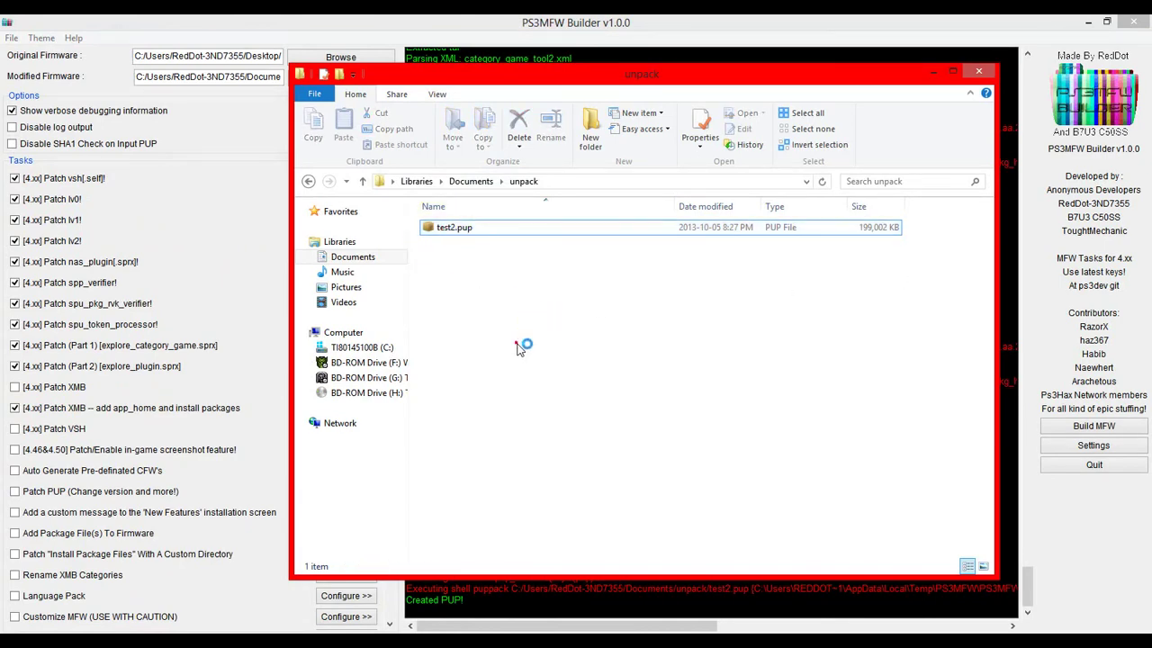
click(510, 382)
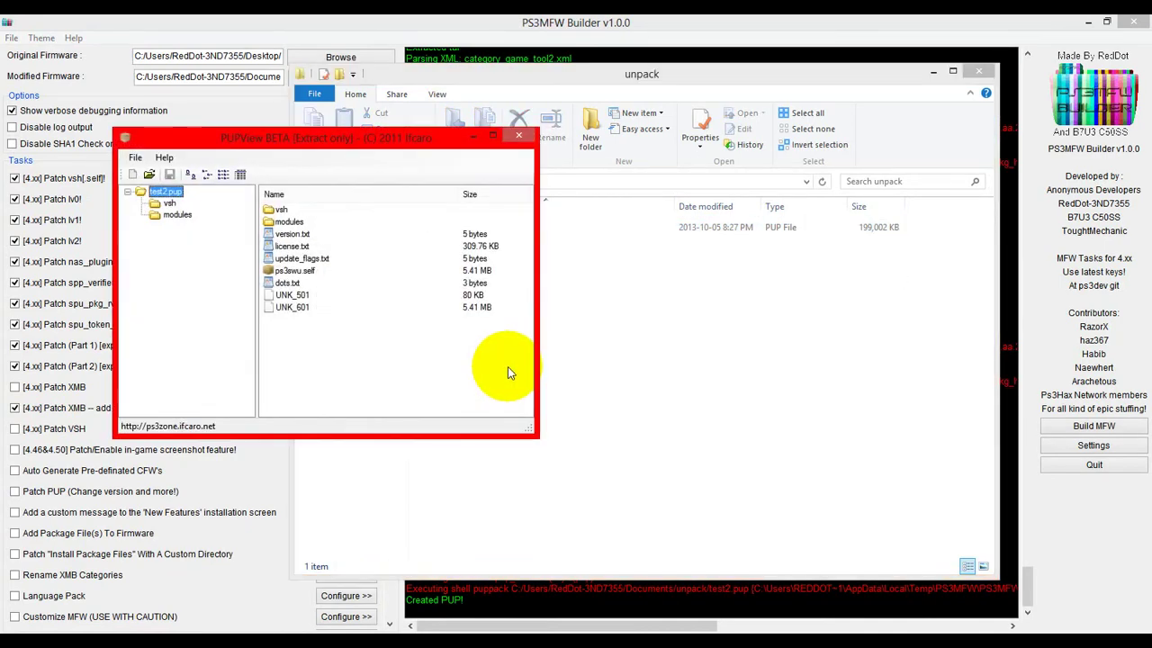
- Examine the contents of test2.pup, going through its modules and vsh folders and returning to the root
double_click(286, 223)
scroll(396, 301, down, 7)
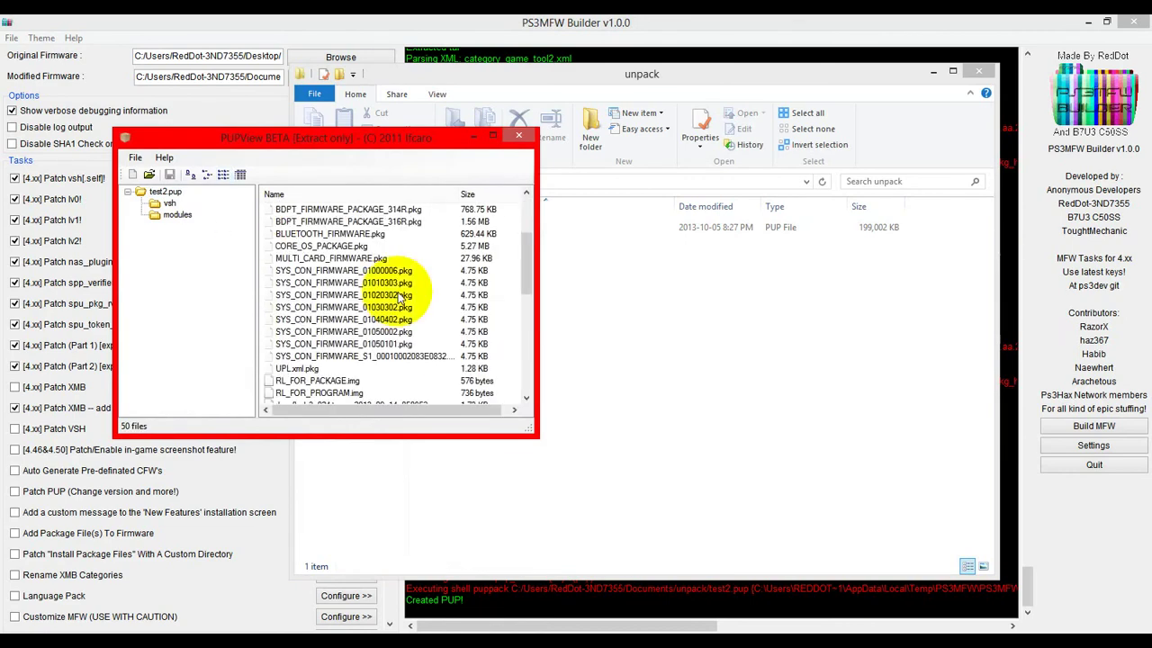
scroll(396, 303, up, 10)
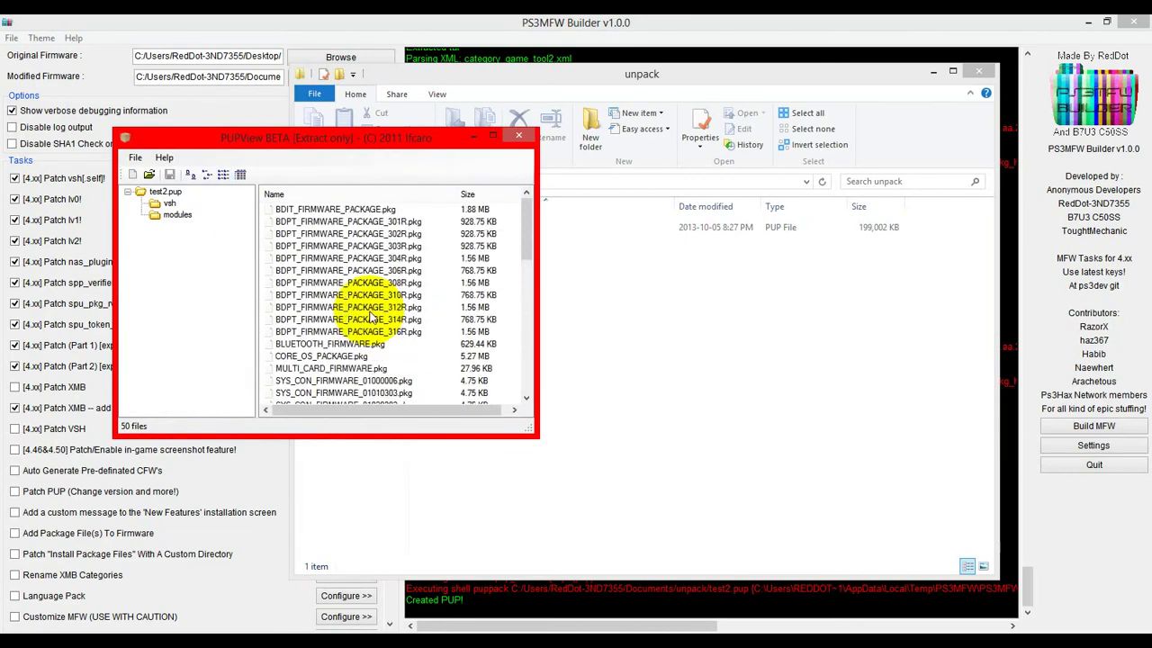
click(169, 204)
click(171, 215)
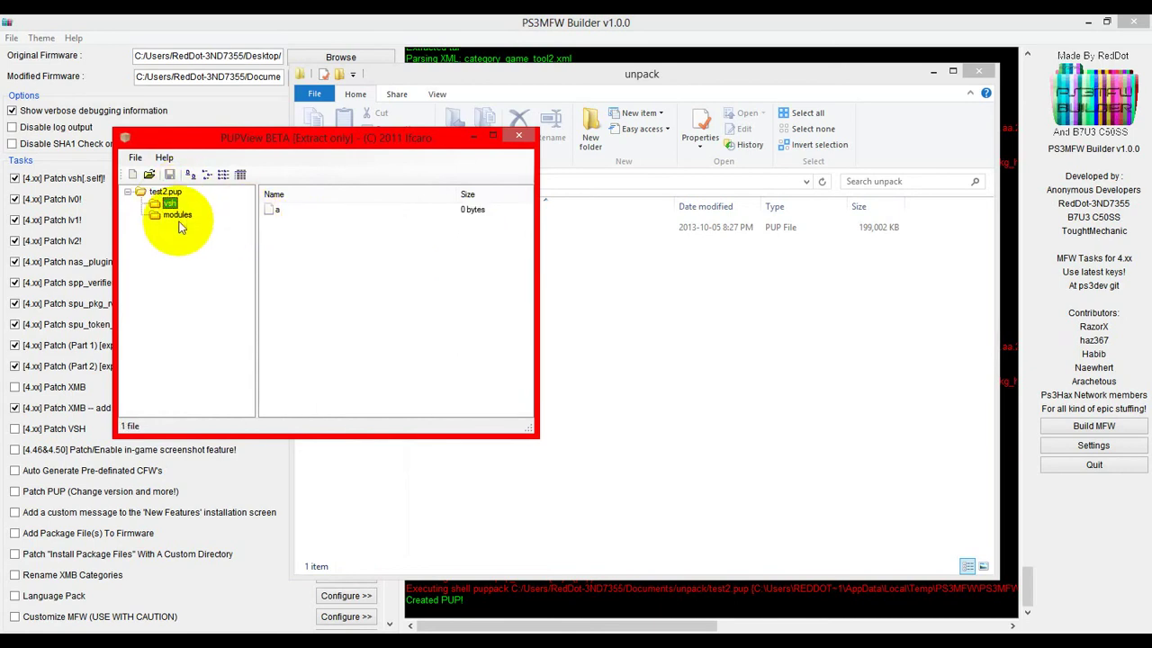
click(166, 193)
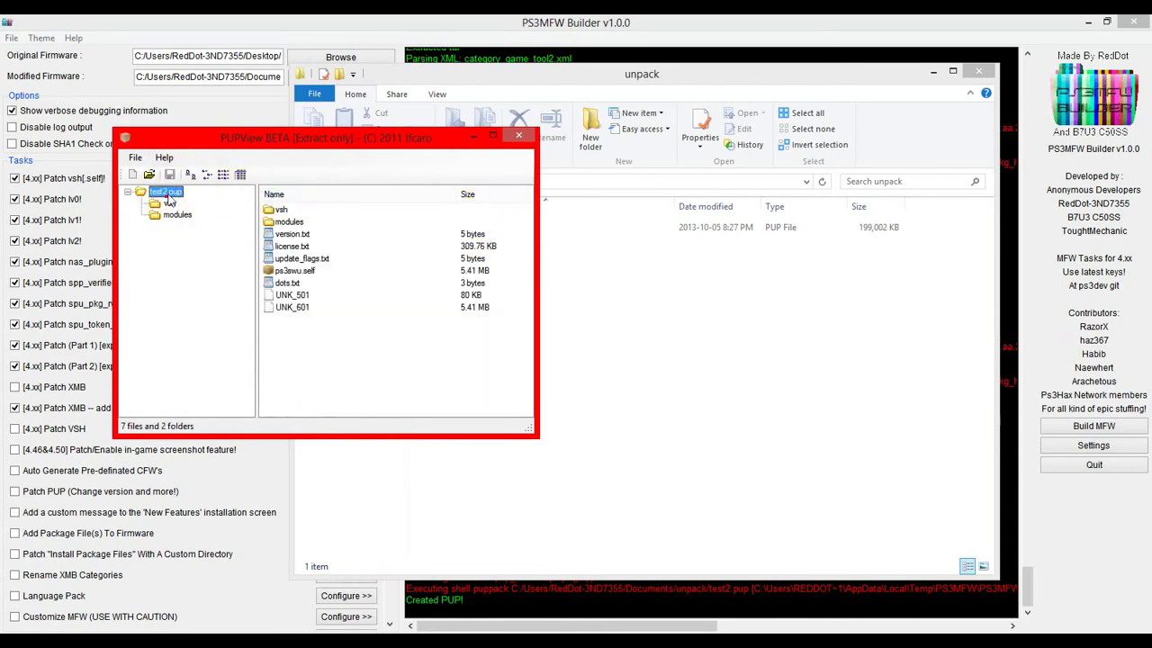
- Close PUPView and the unpack folder window, and quit PS3MFW Builder
click(519, 138)
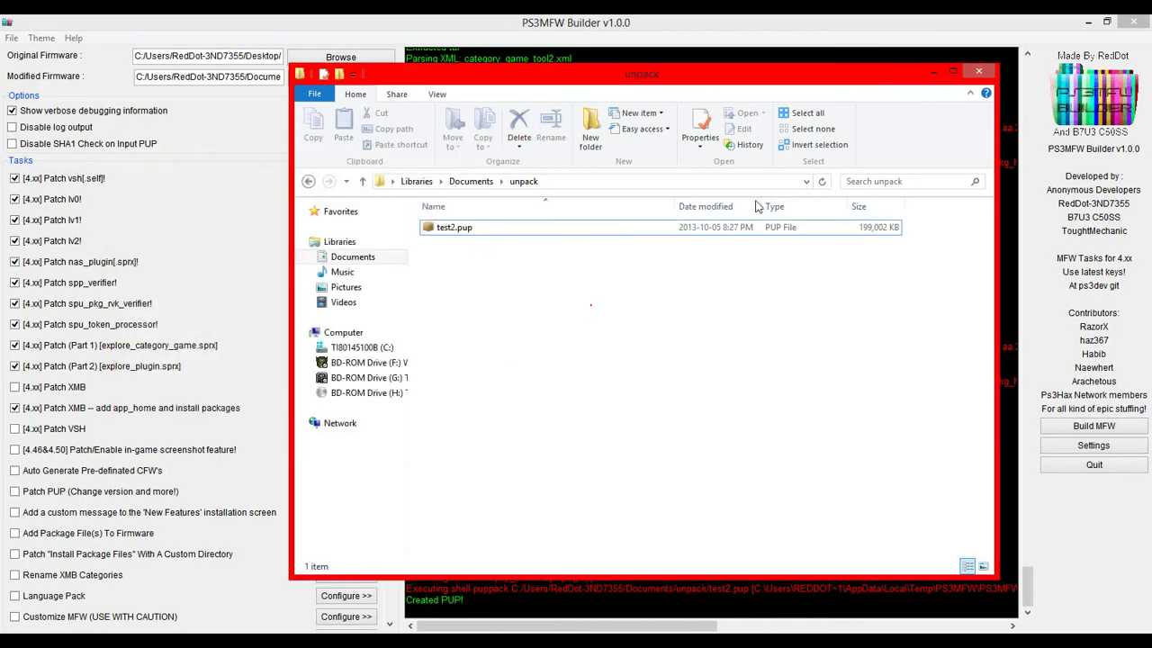
click(979, 72)
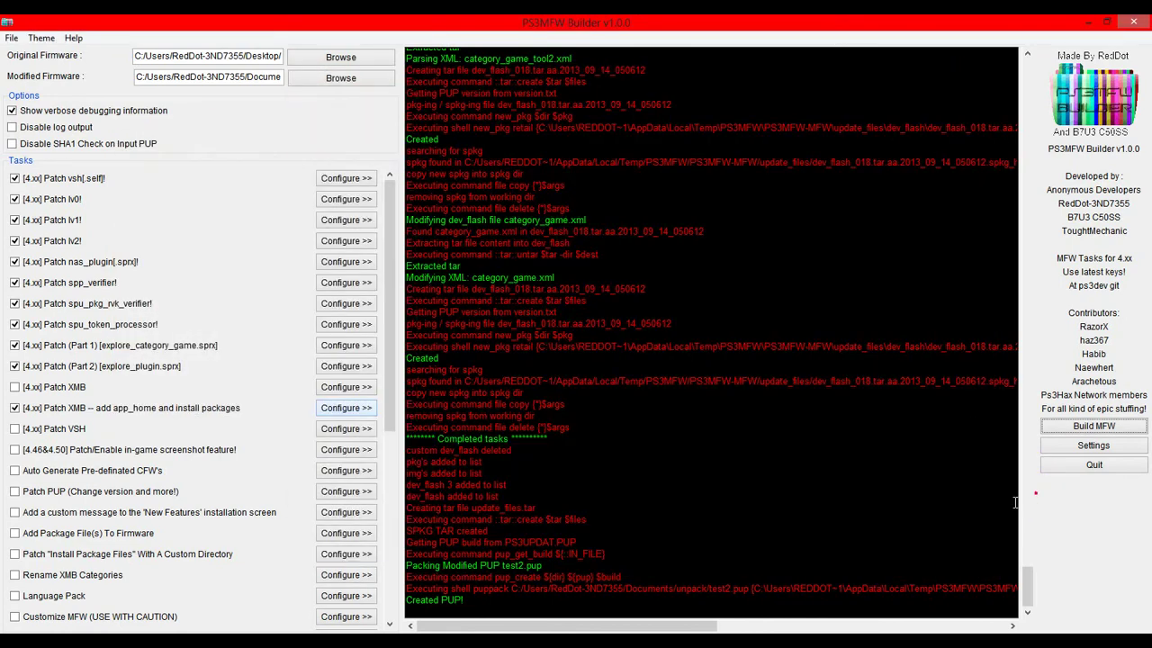
click(1080, 466)
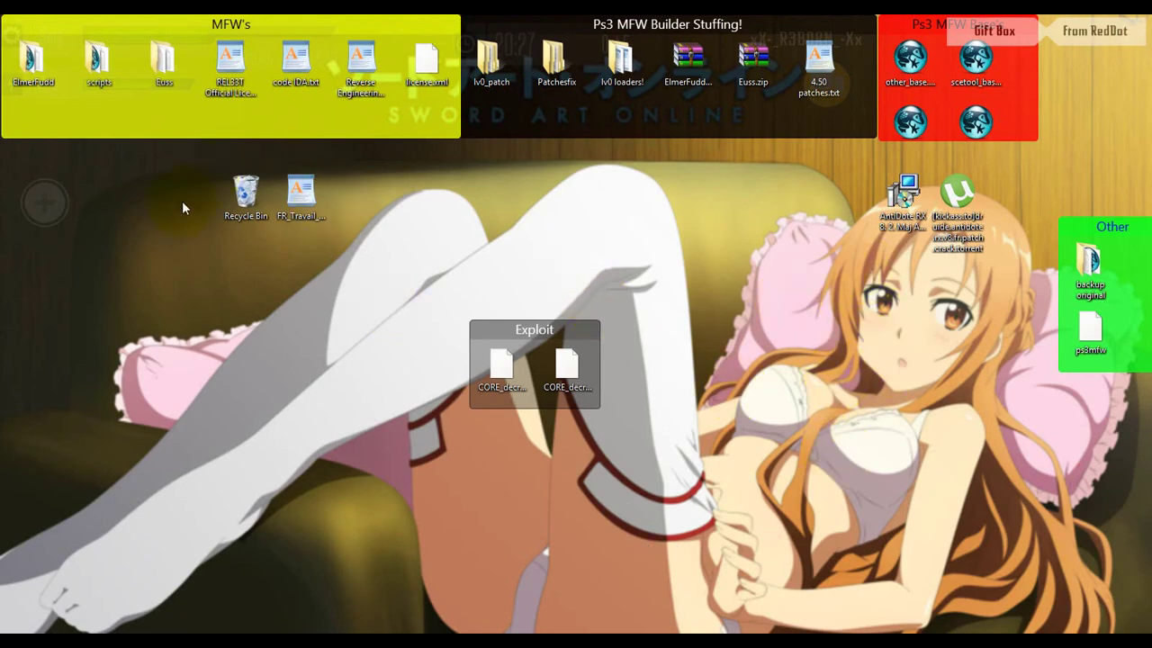
click(0, 385)
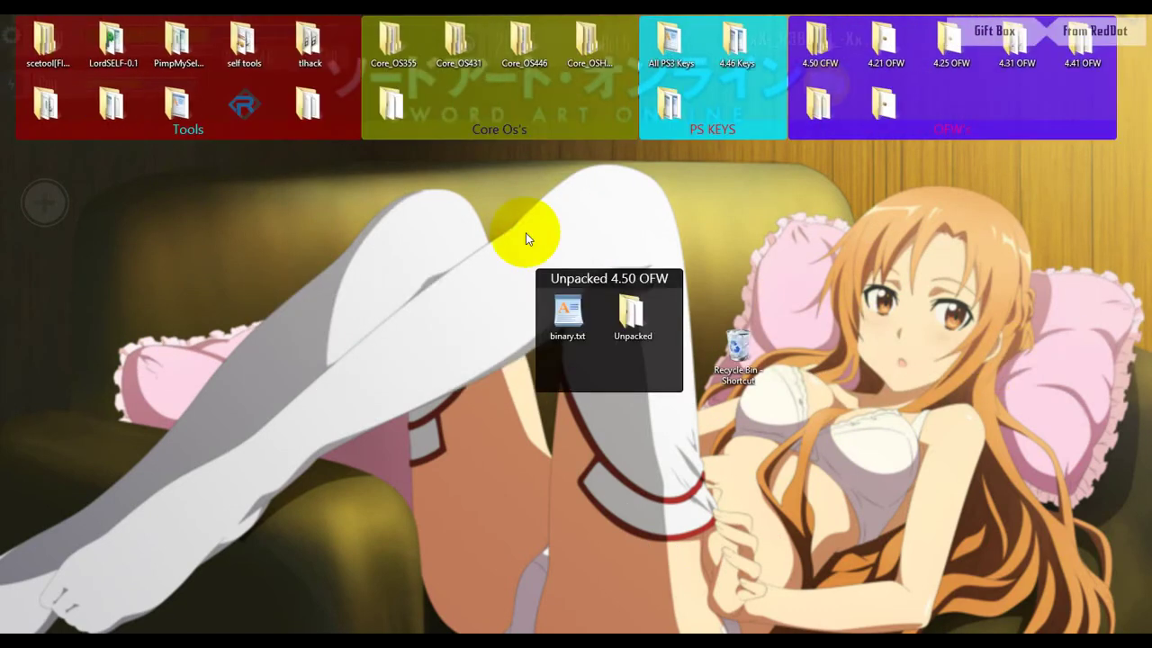
drag(174, 315, 465, 274)
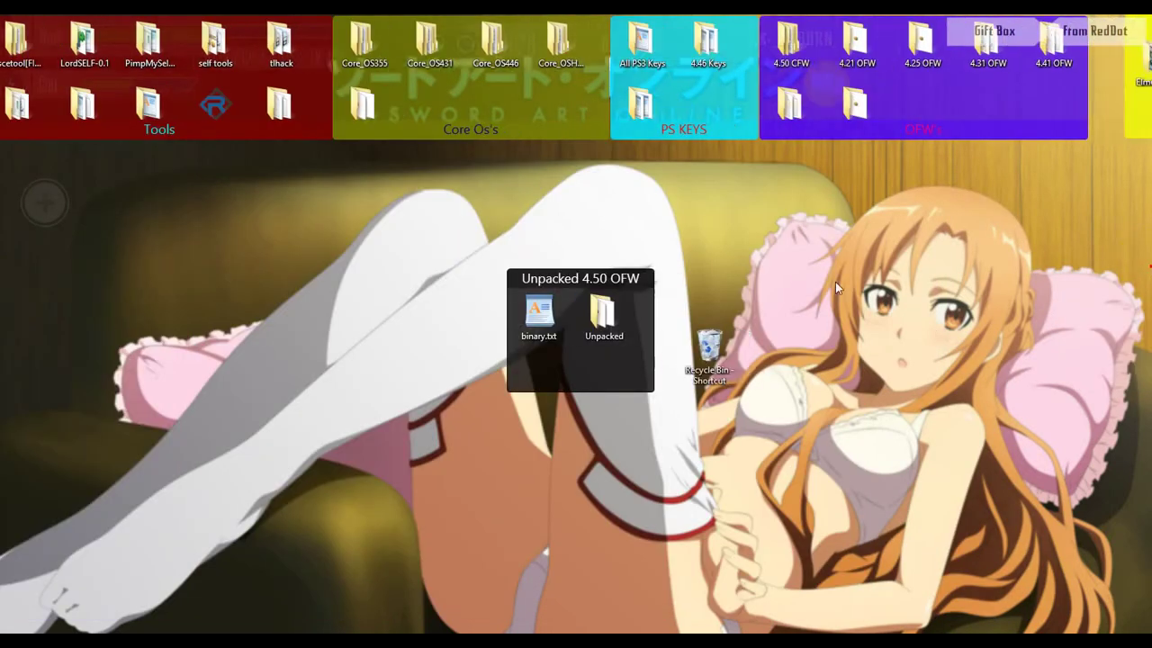
drag(835, 282, 18, 336)
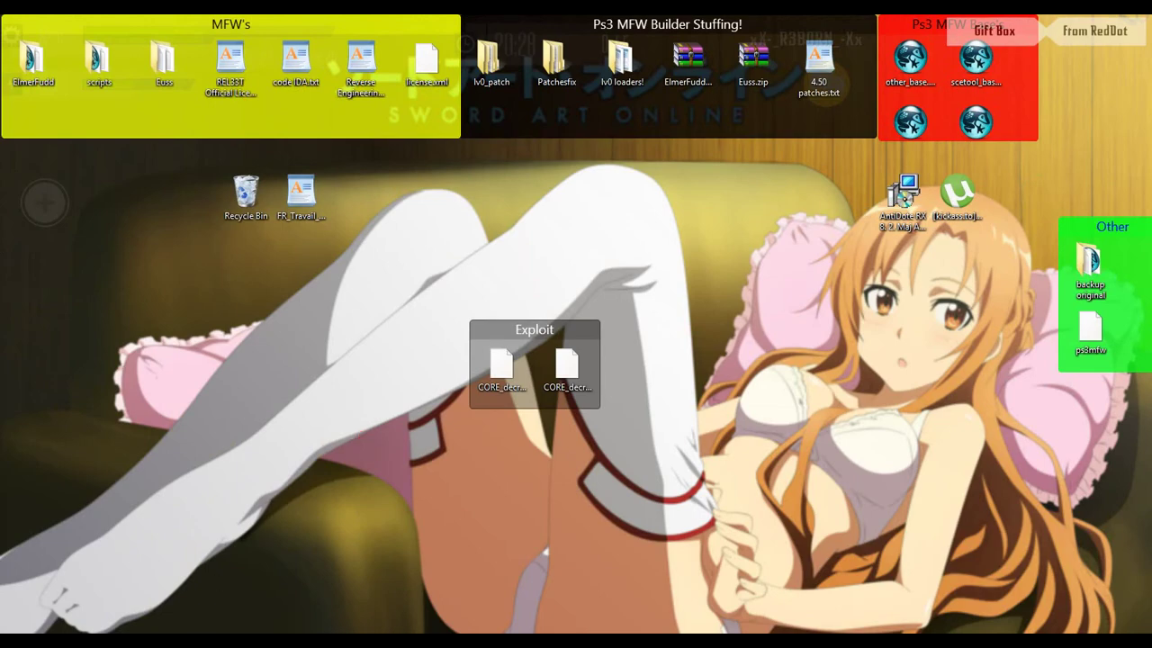
click(208, 641)
click(208, 640)
mouse_move(859, 641)
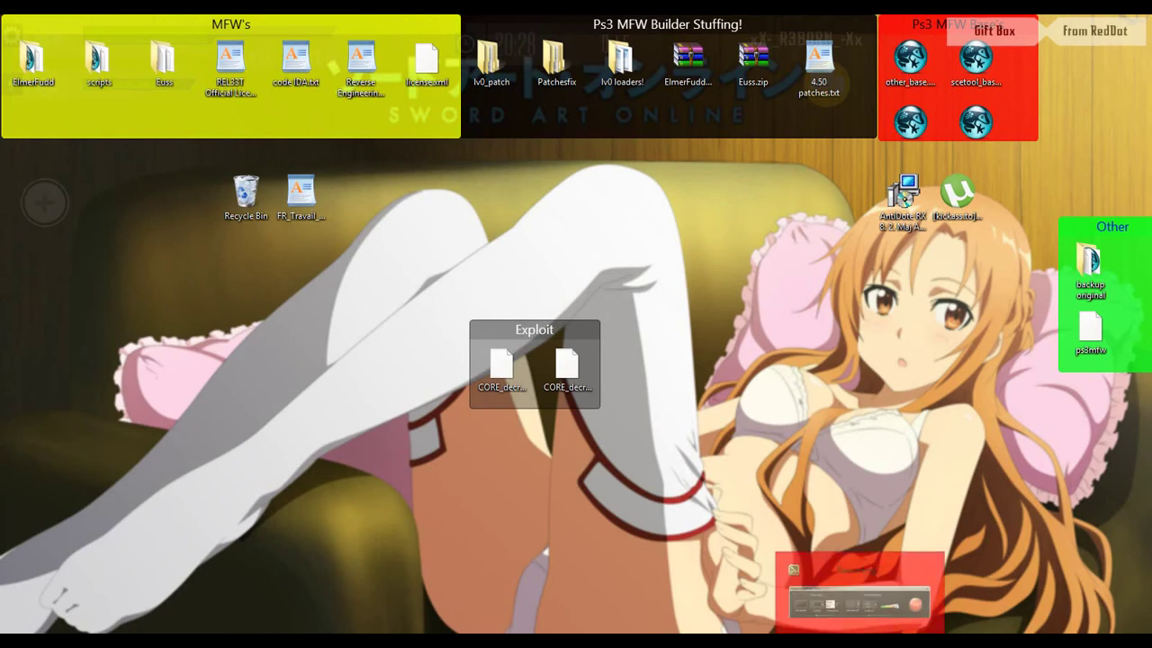
click(863, 580)
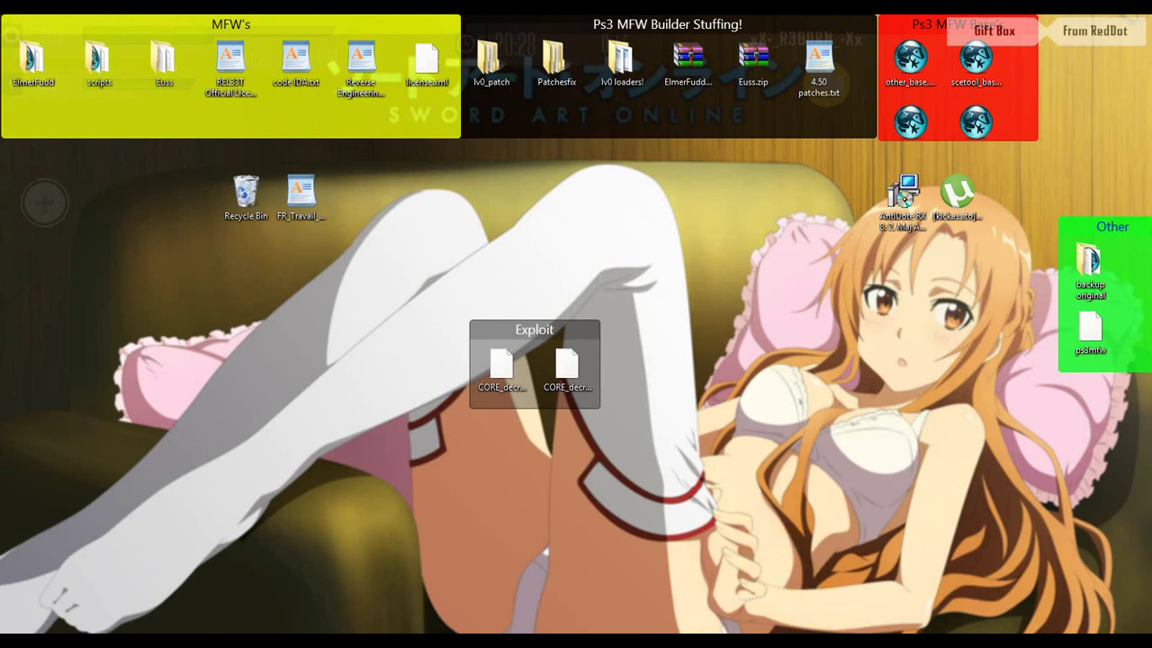
right_click(855, 641)
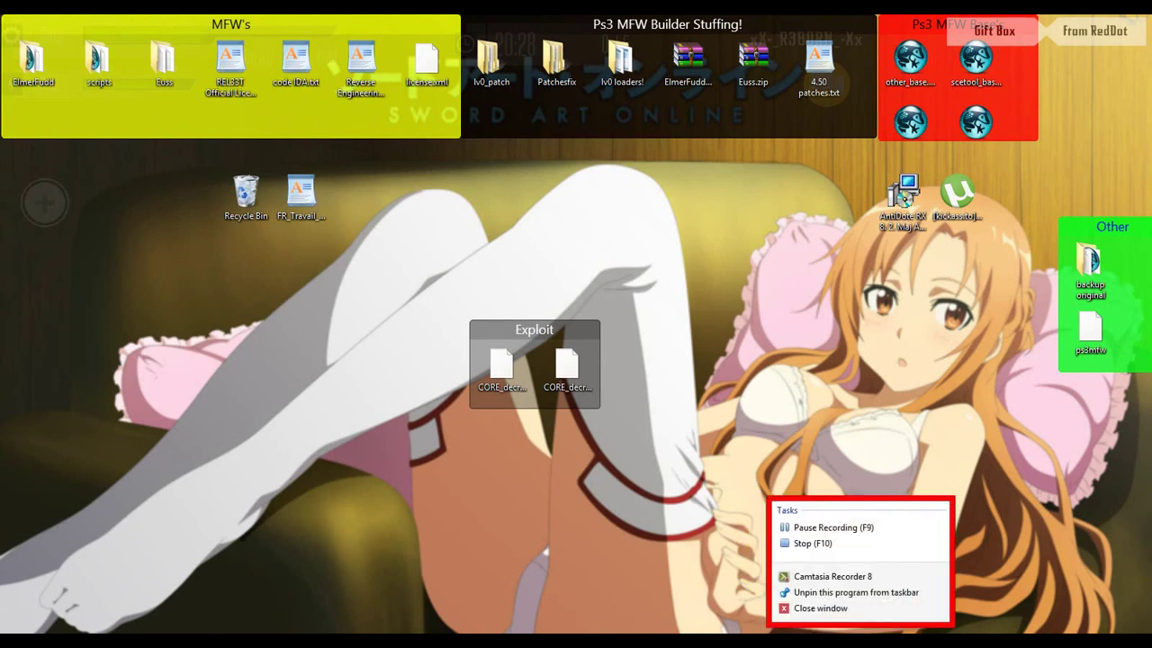